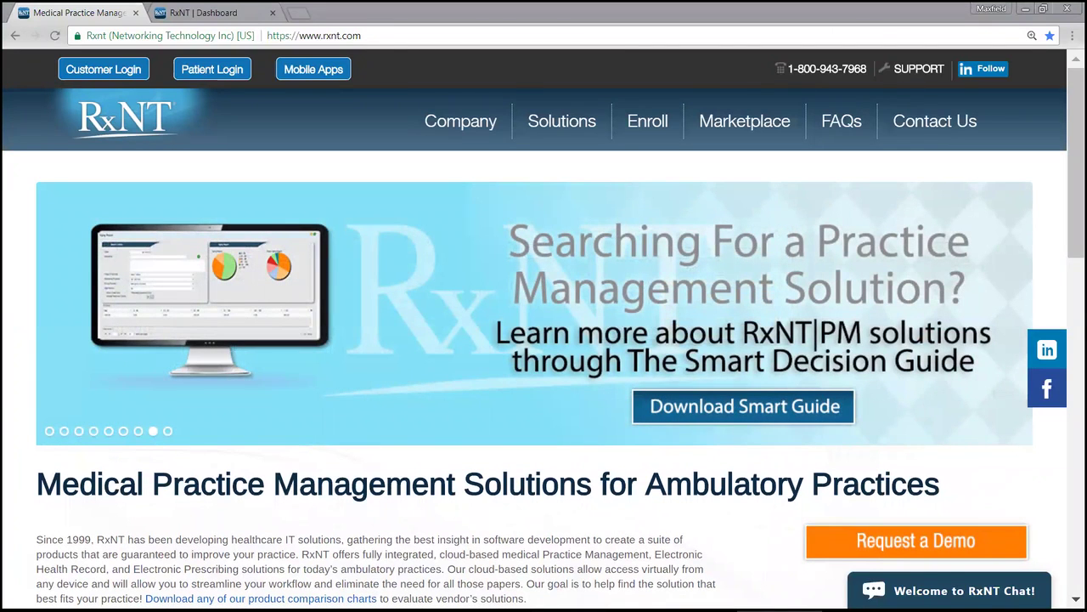
Step: Switch from the rxnt.com homepage to the RxNT Dashboard browser tab
left_click(210, 15)
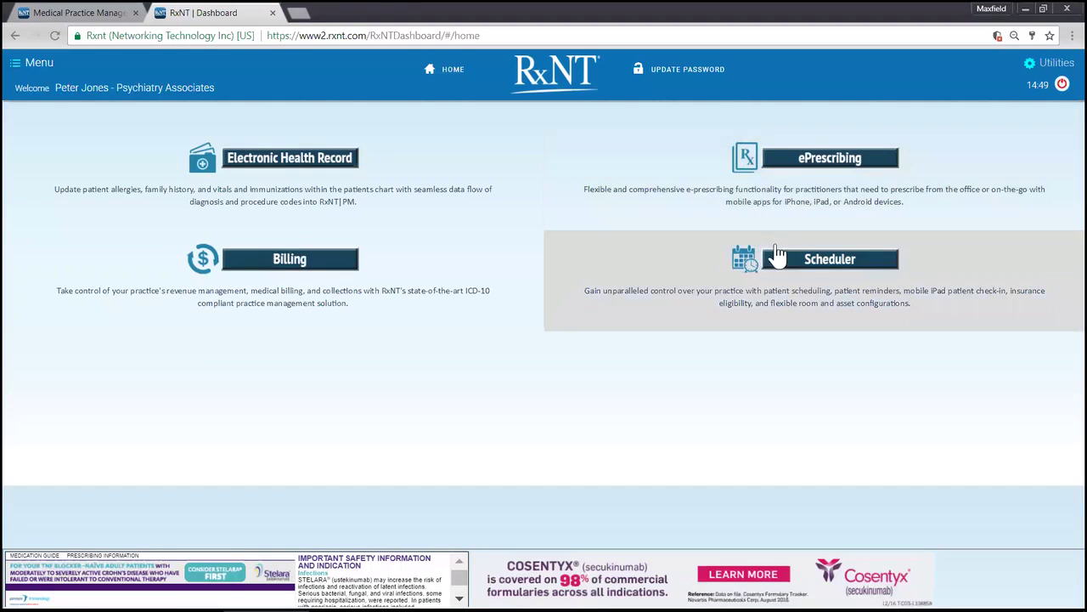
Step: Open the Scheduler and Electronic Health Record modules in separate tabs, then bring the Scheduler forward
left_click(817, 268)
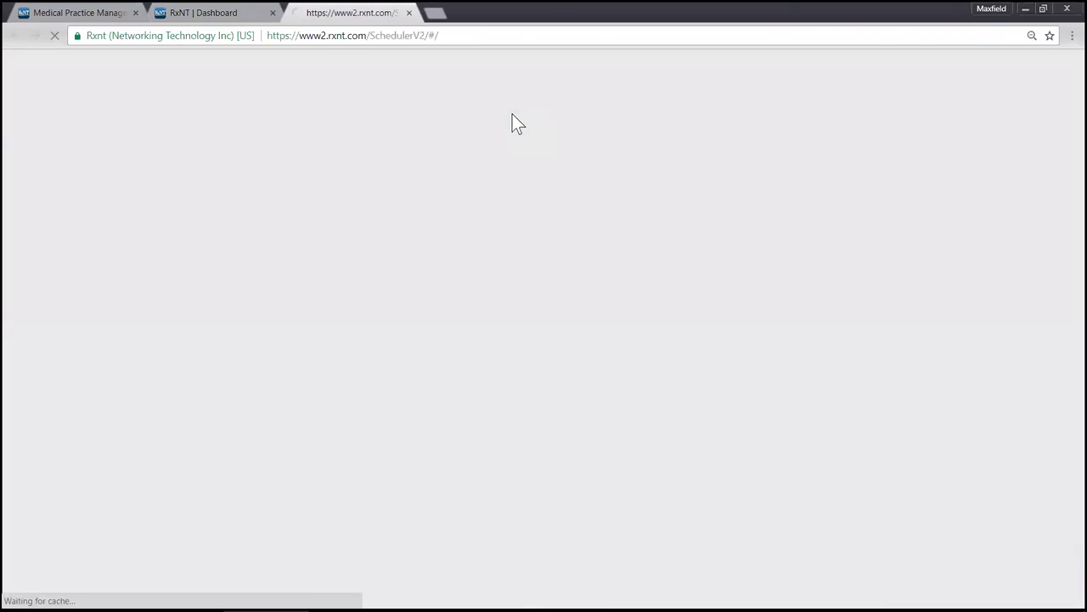
left_click(219, 14)
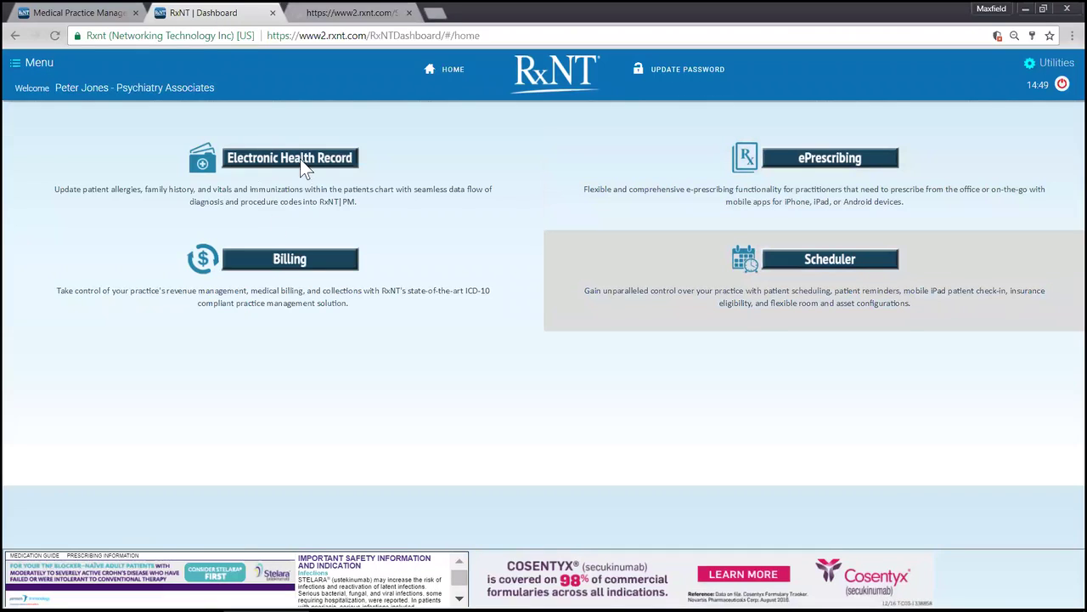
left_click(304, 168)
left_click_drag(450, 12, 315, 11)
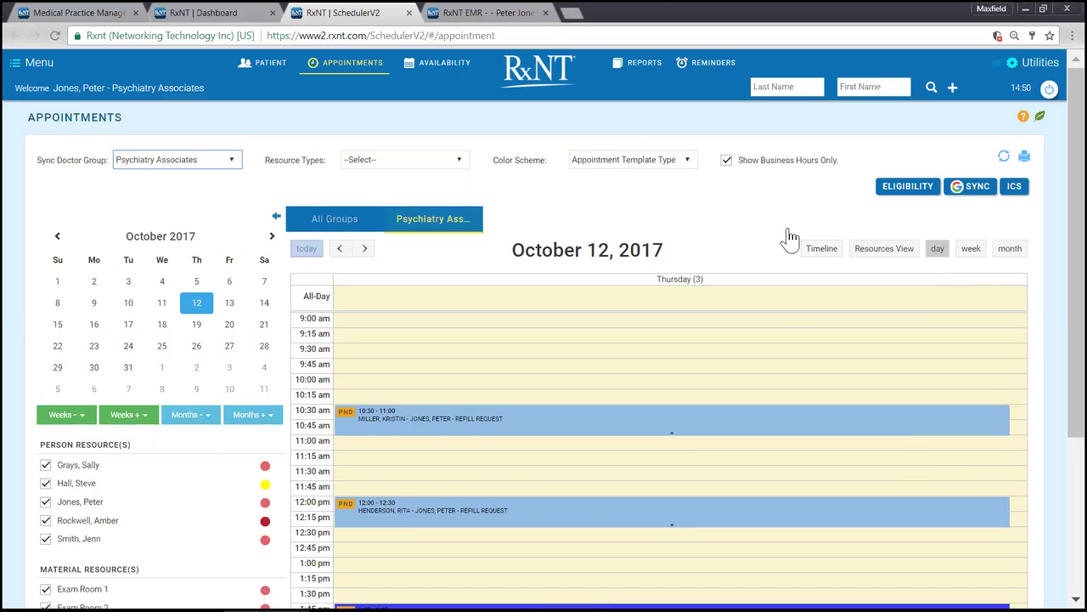
left_click(884, 248)
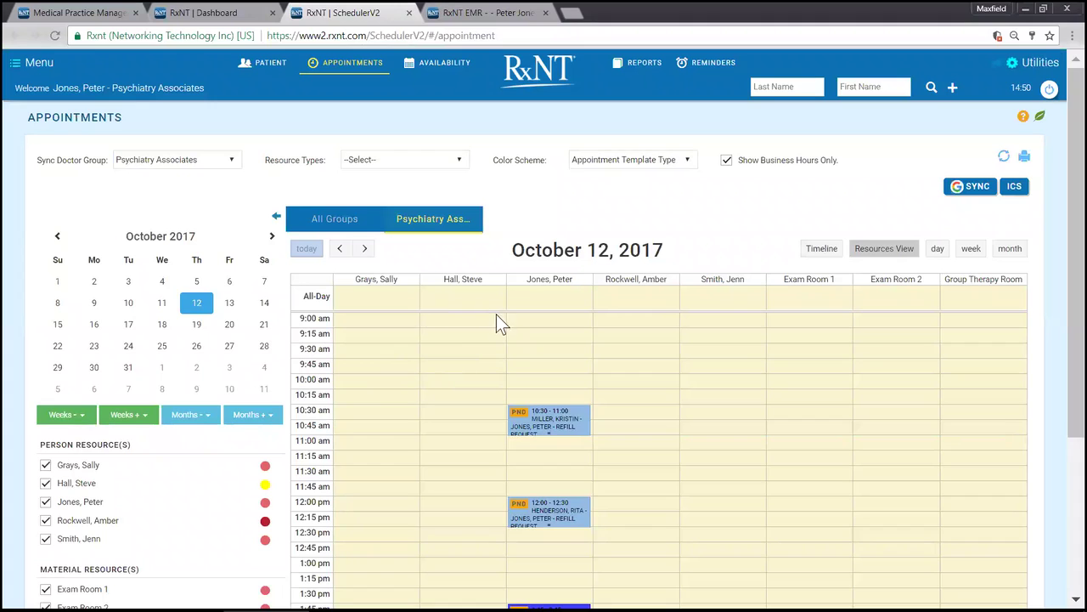
left_click(937, 252)
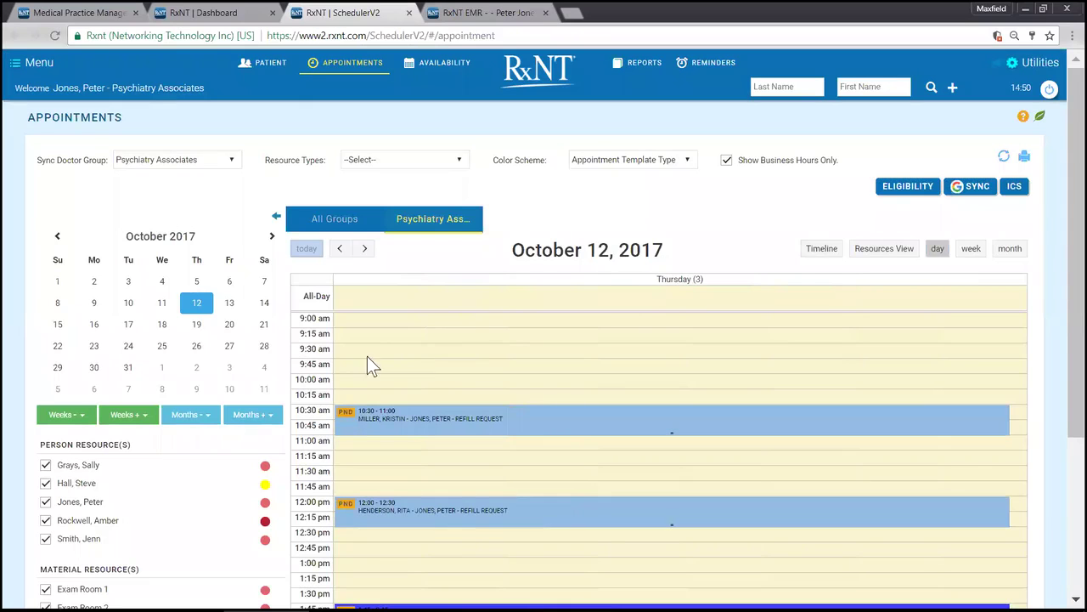
scroll(368, 363, "down", 2)
scroll(197, 372, "down", 1)
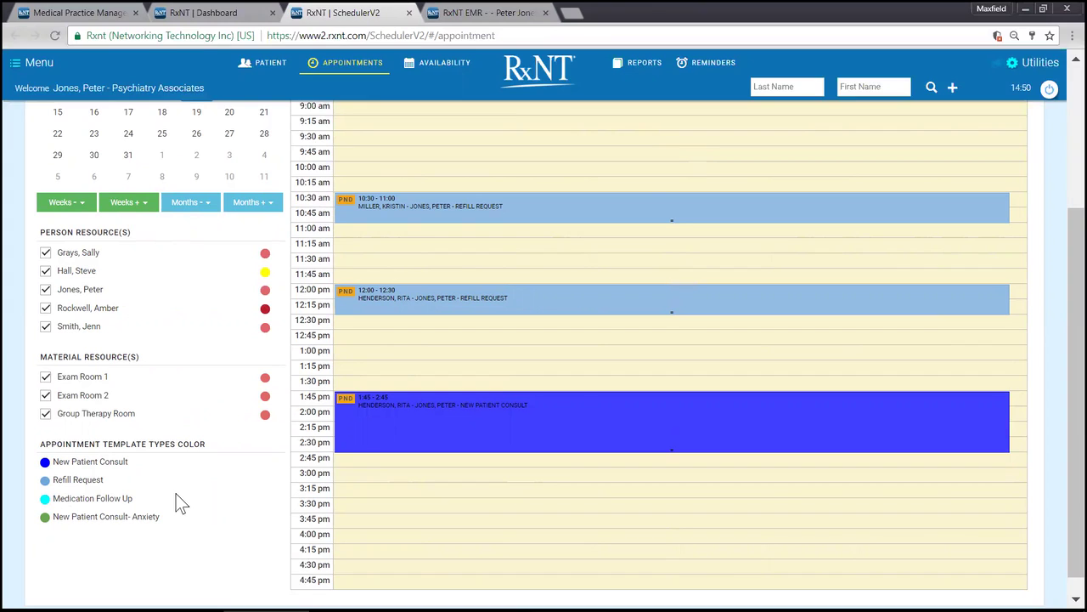
mouse_move(643, 206)
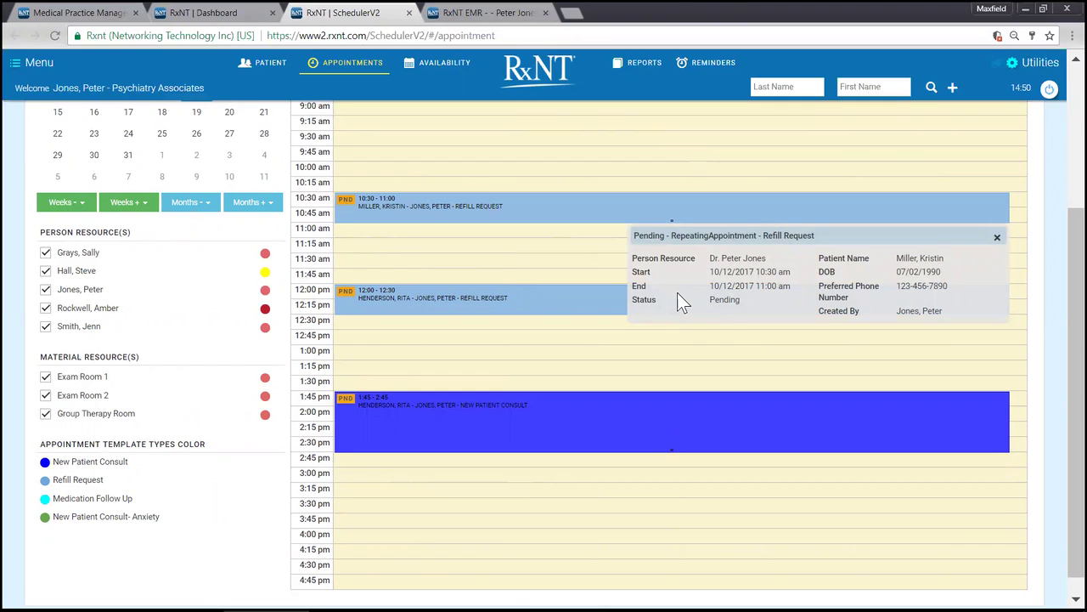
scroll(677, 292, "up", 3)
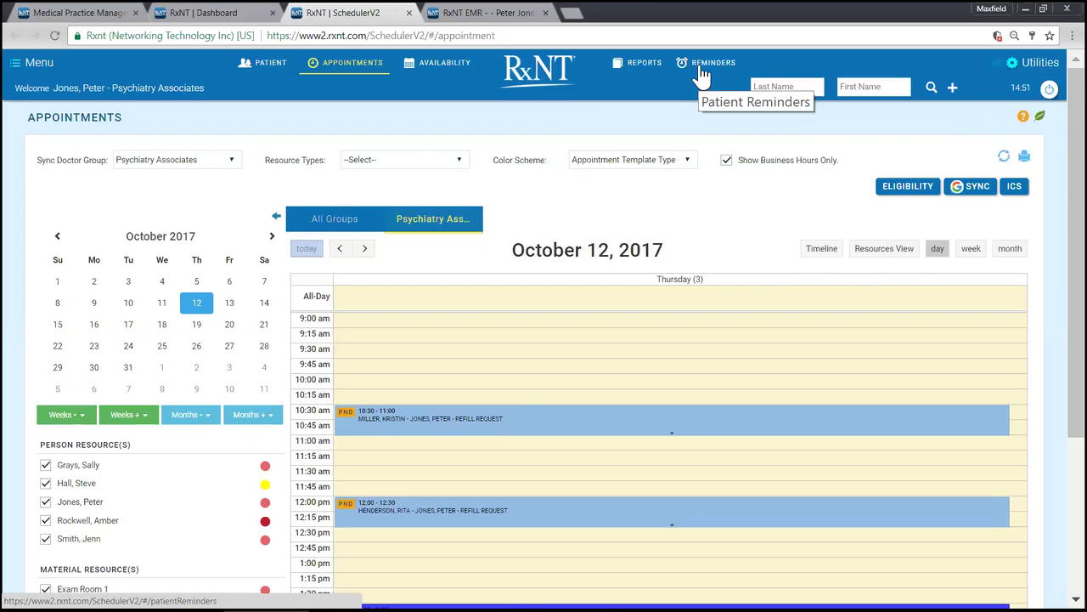
Step: Look at the patient Reminders page, then go to the Scheduler's Reports list
left_click(700, 68)
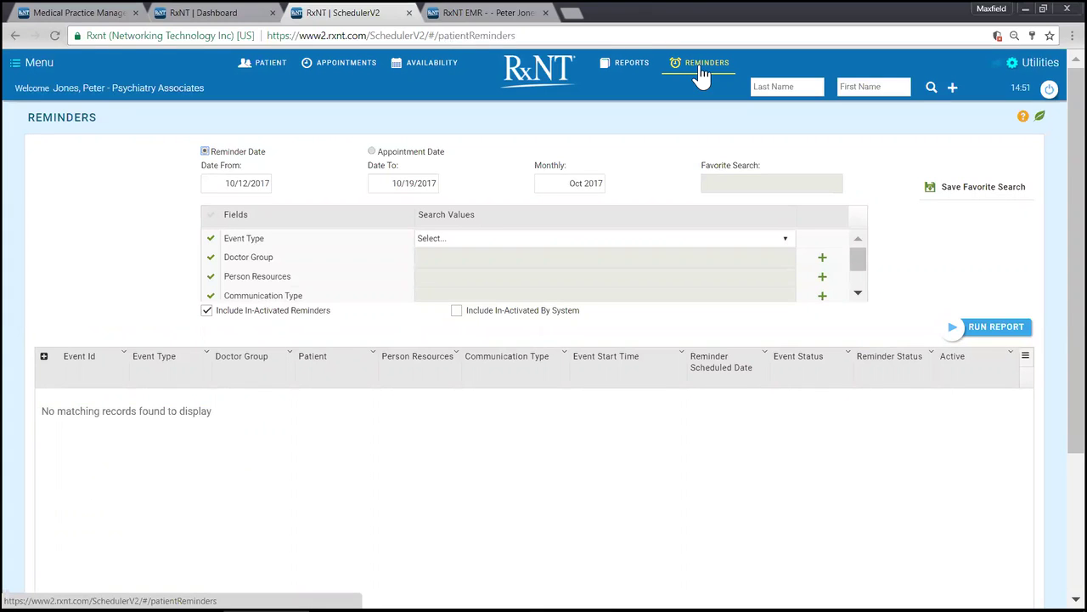
left_click(635, 68)
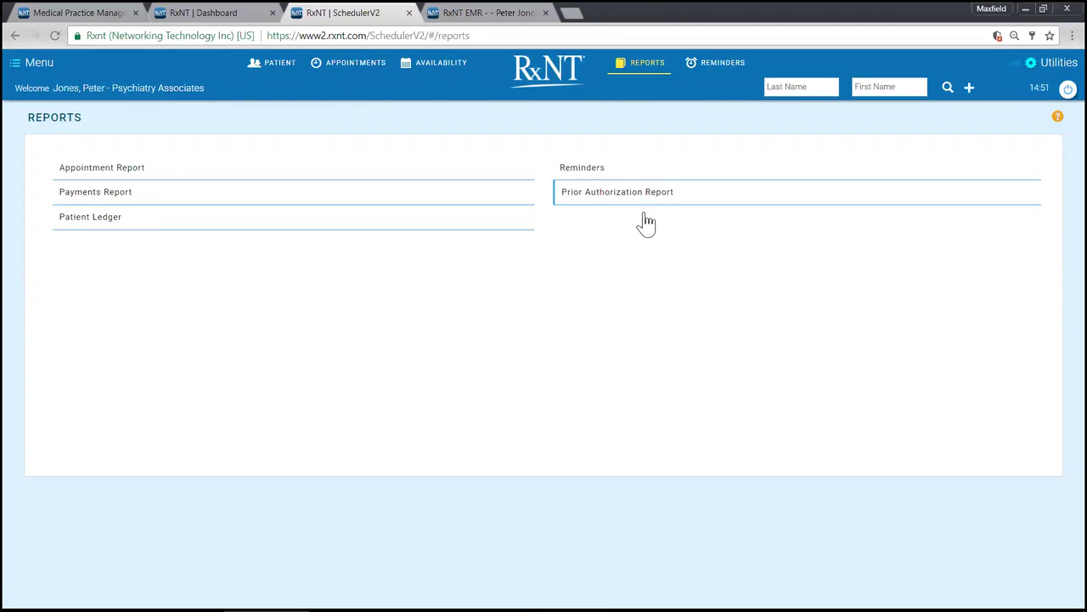
Step: Open the Appointment Report and filter Appointment Status to Missed and Noshow
left_click(134, 172)
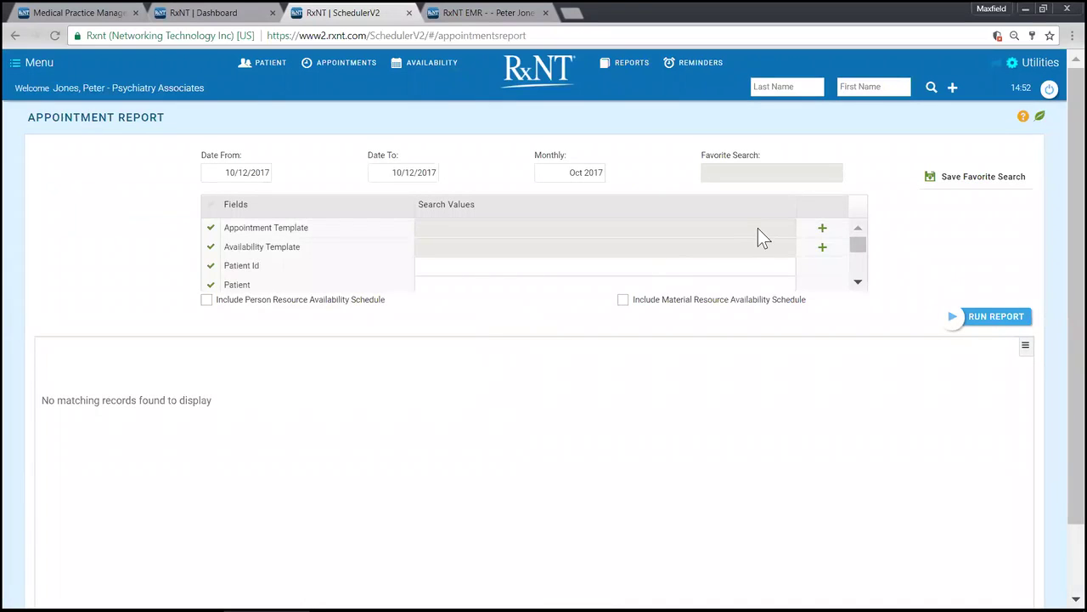
scroll(722, 229, "down", 3)
scroll(680, 241, "up", 1)
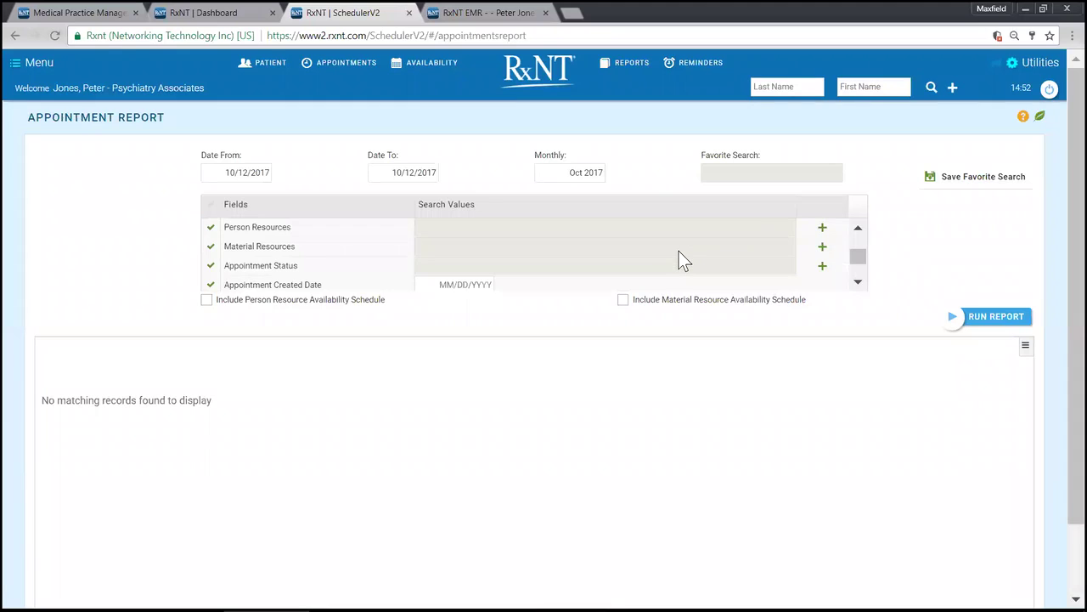
left_click(821, 267)
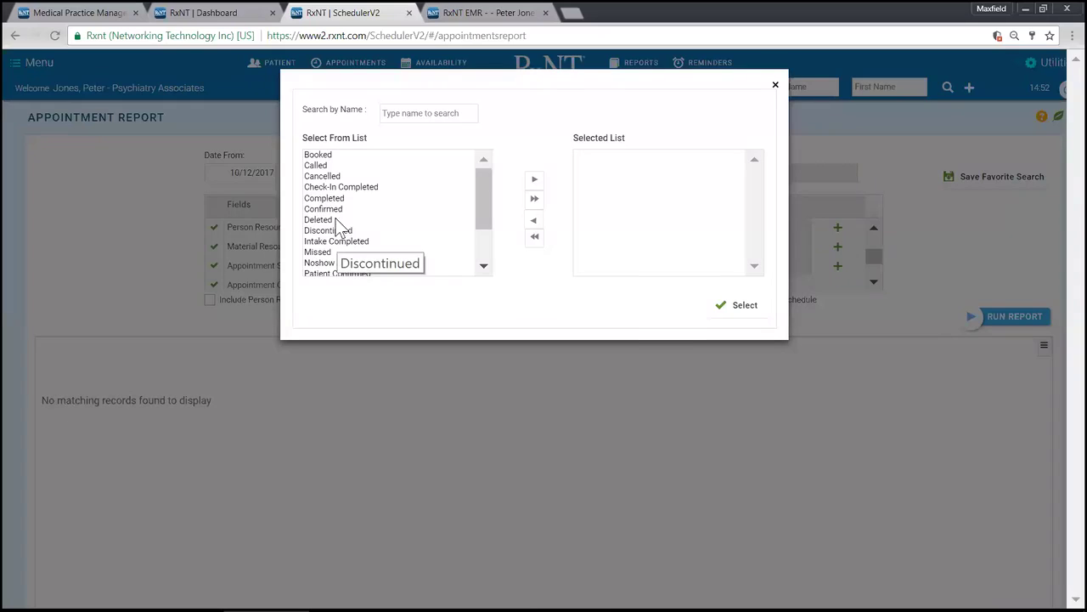
scroll(344, 242, "down", 1)
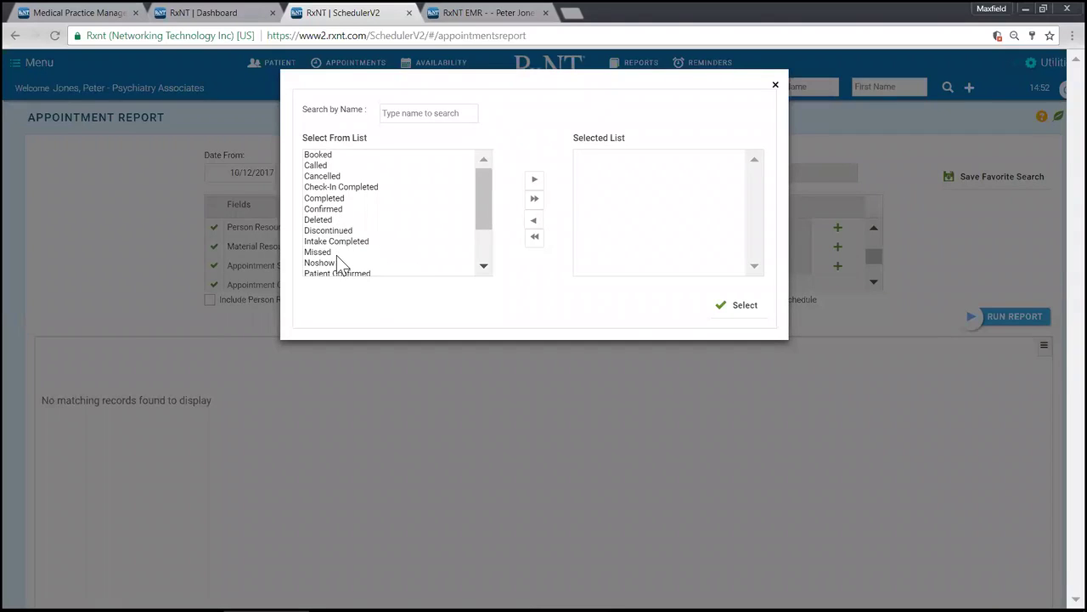
scroll(336, 255, "down", 2)
left_click(332, 208)
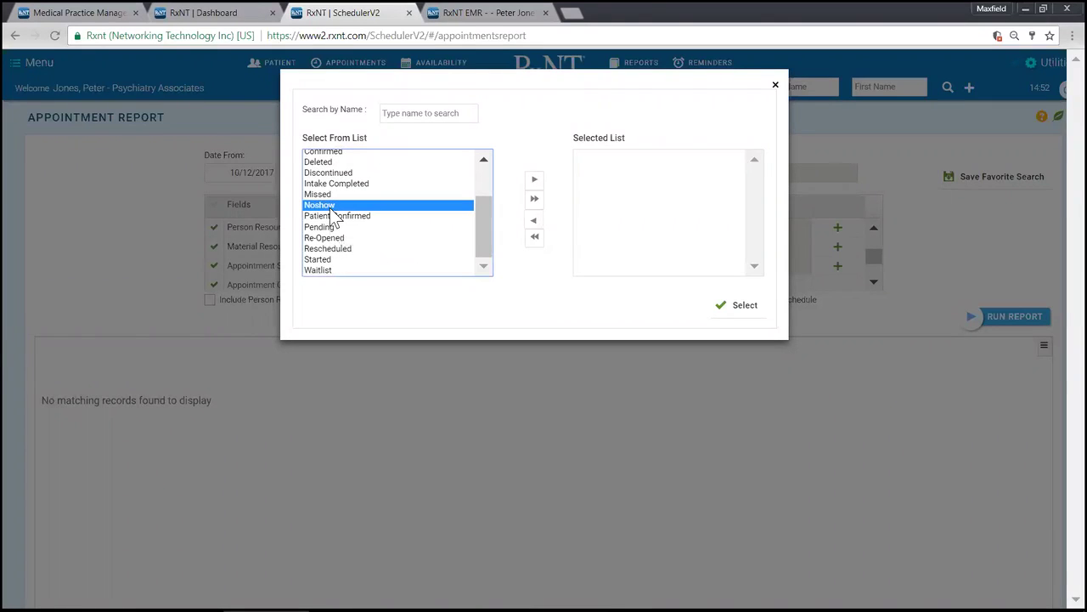
left_click(457, 195, "ctrl")
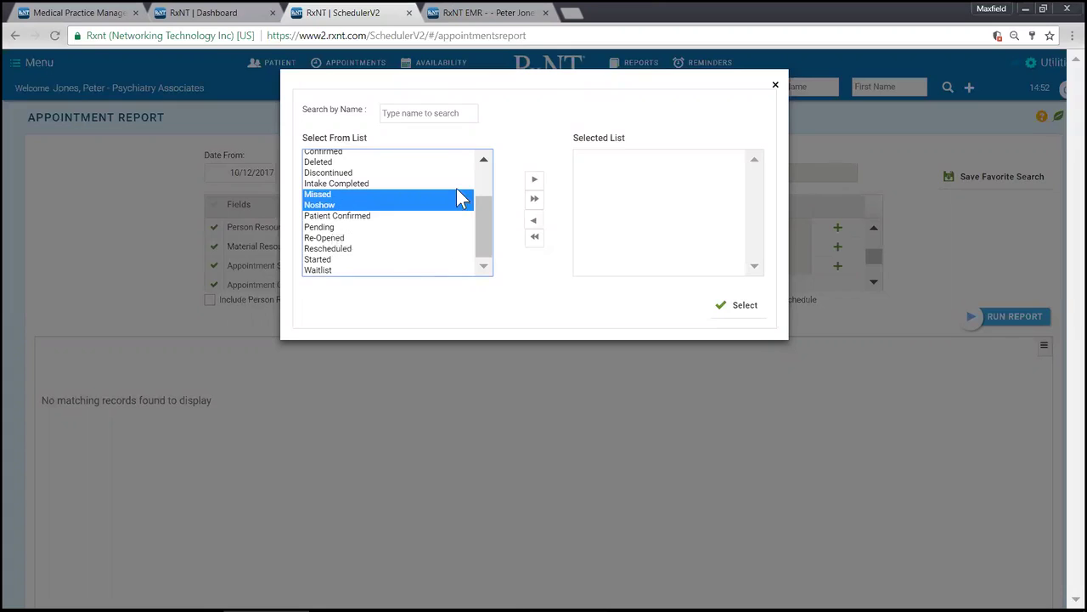
left_click(534, 179)
left_click(732, 306)
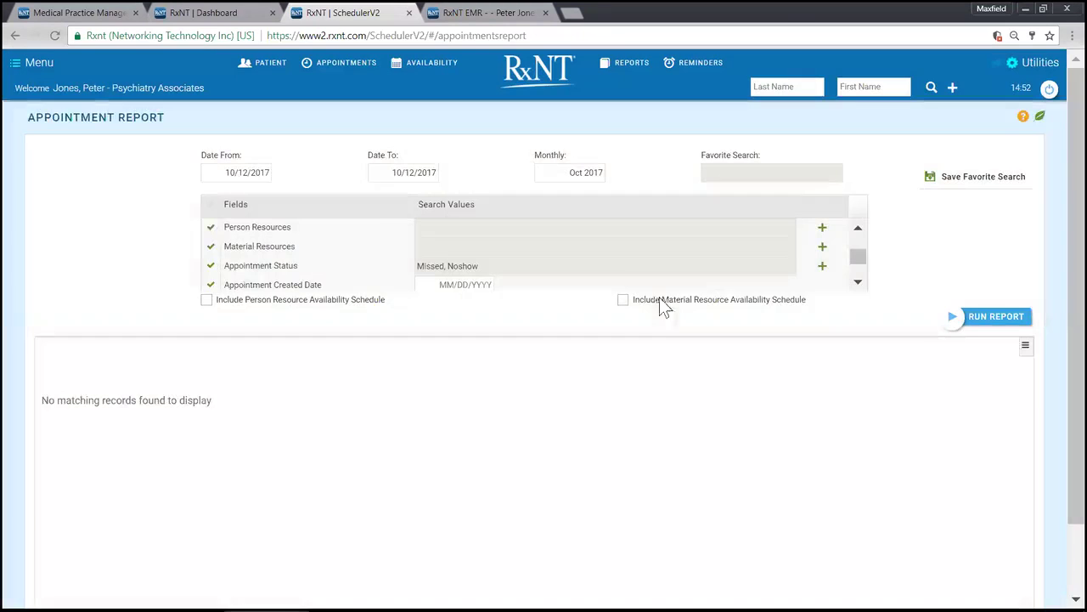
Step: Set Date From to 10/06/2004, run the report, and return to the appointments calendar
left_click(247, 172)
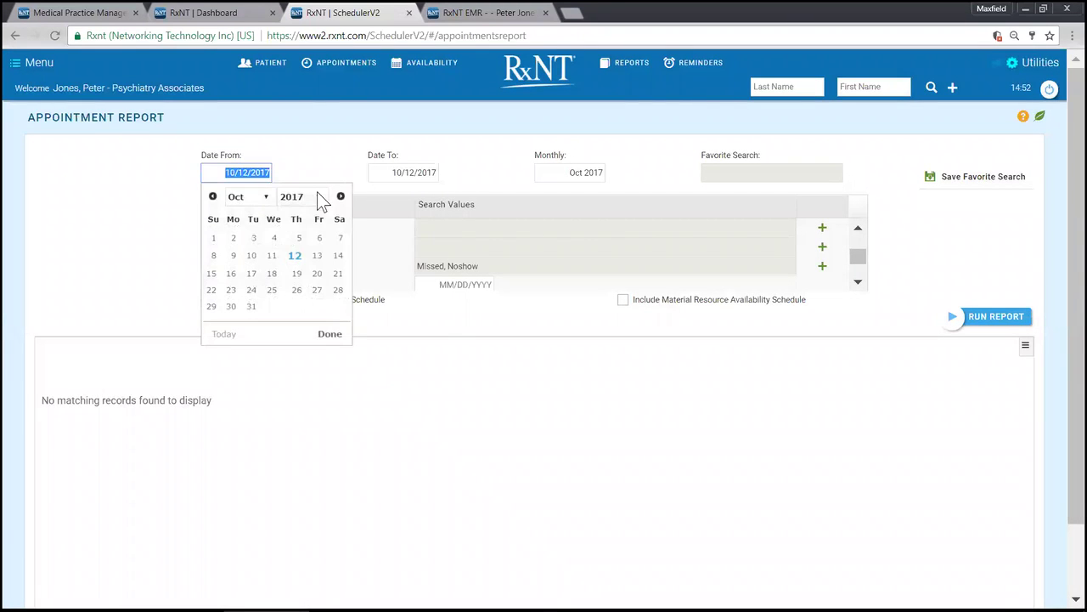
left_click(317, 197)
left_click(291, 303)
left_click(283, 255)
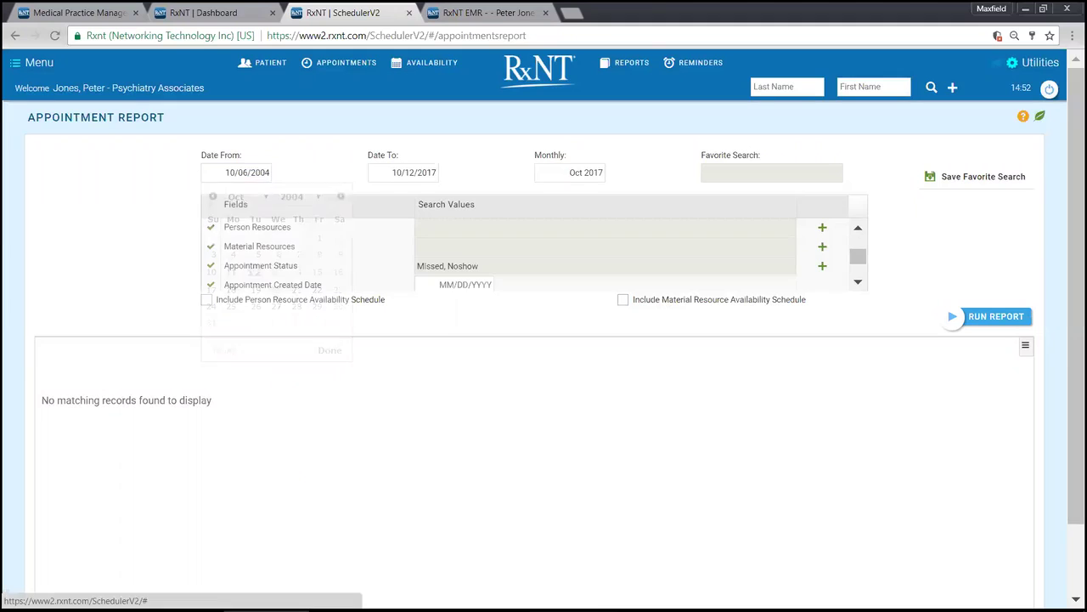
left_click(1000, 320)
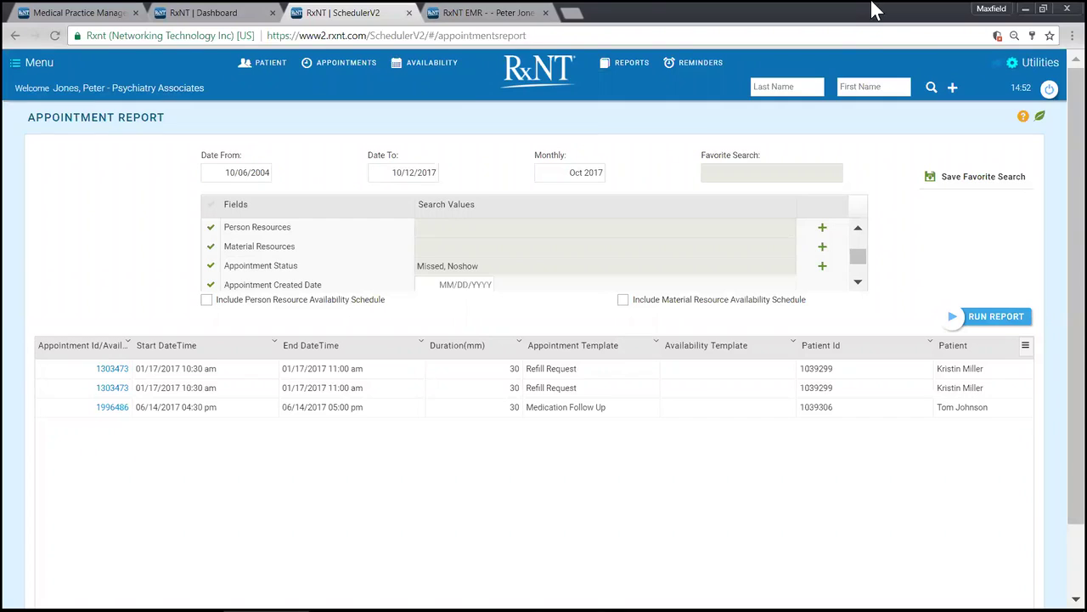
left_click(358, 66)
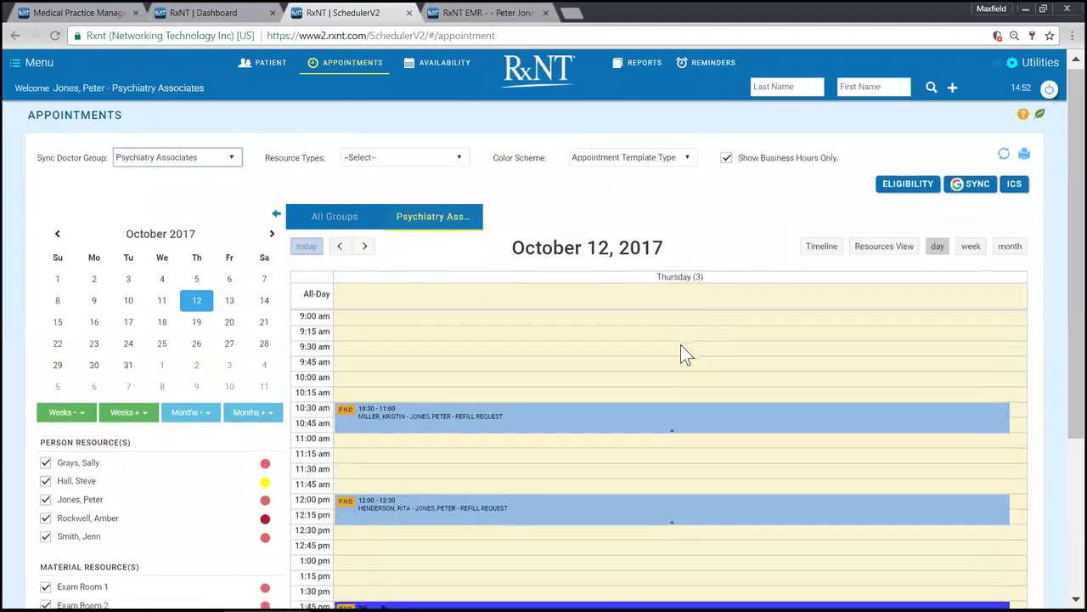
Step: Open the 1:45–2:45 pm New Patient Consult appointment from the day view
scroll(595, 408, "down", 2)
mouse_move(451, 498)
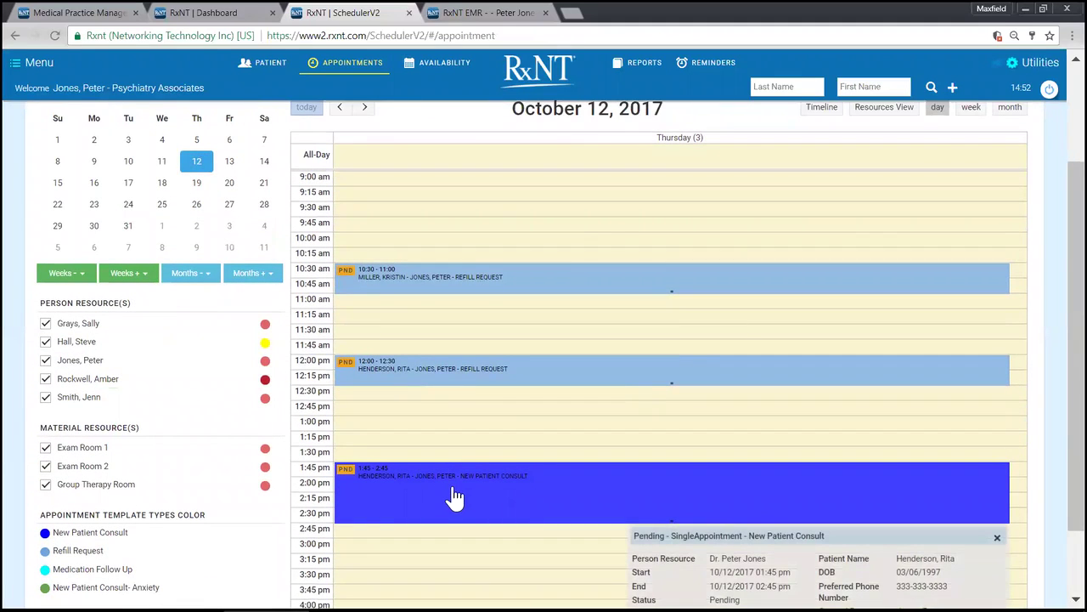
scroll(454, 497, "down", 1)
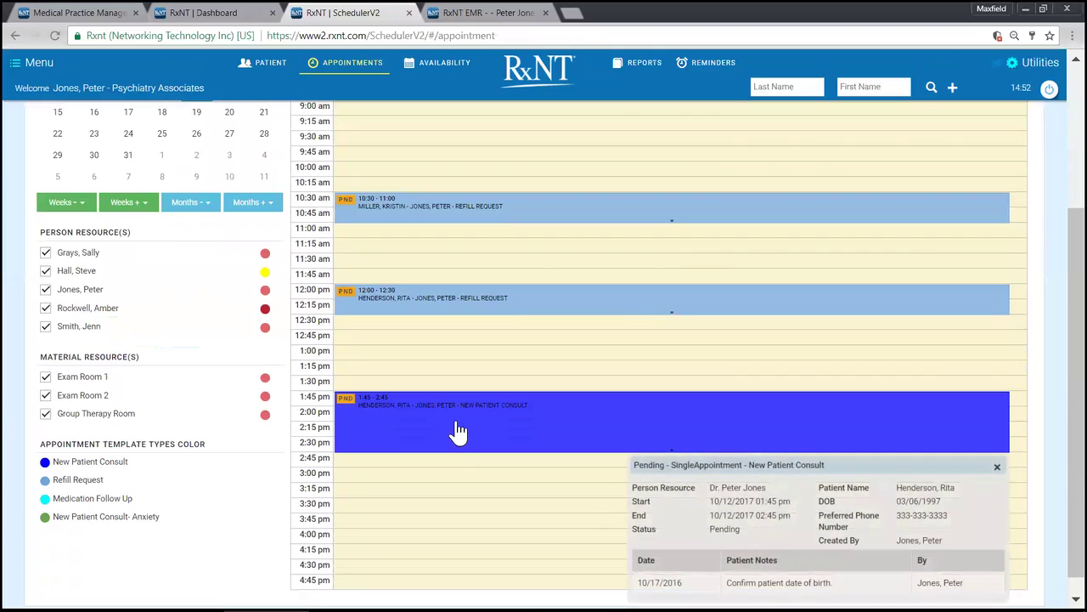
left_click(457, 425)
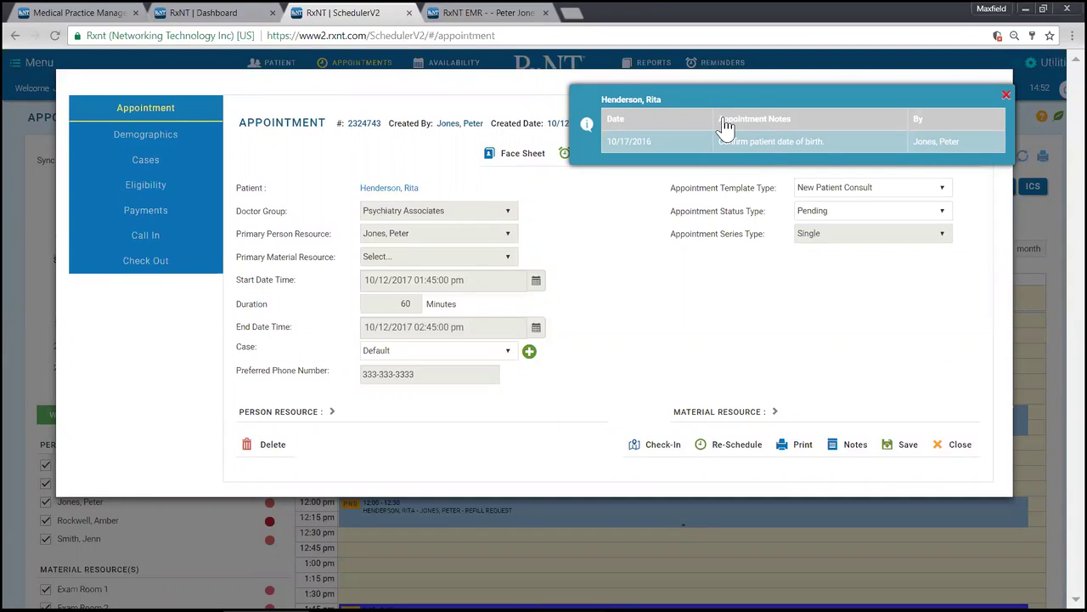
Step: Dismiss the appointment note and review the patient's demographics and case details
left_click(1004, 95)
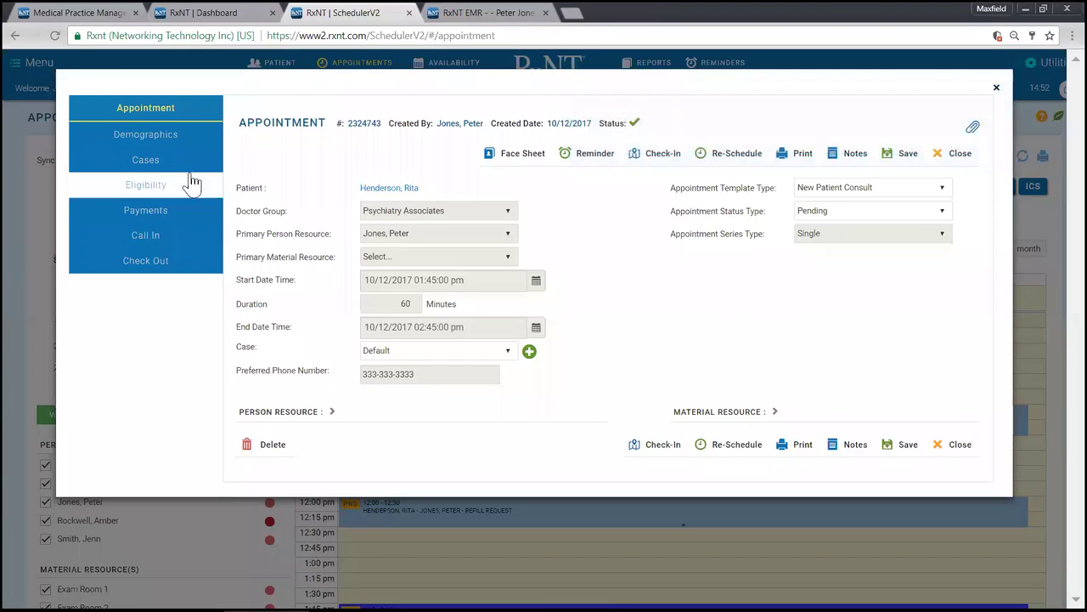
left_click(159, 136)
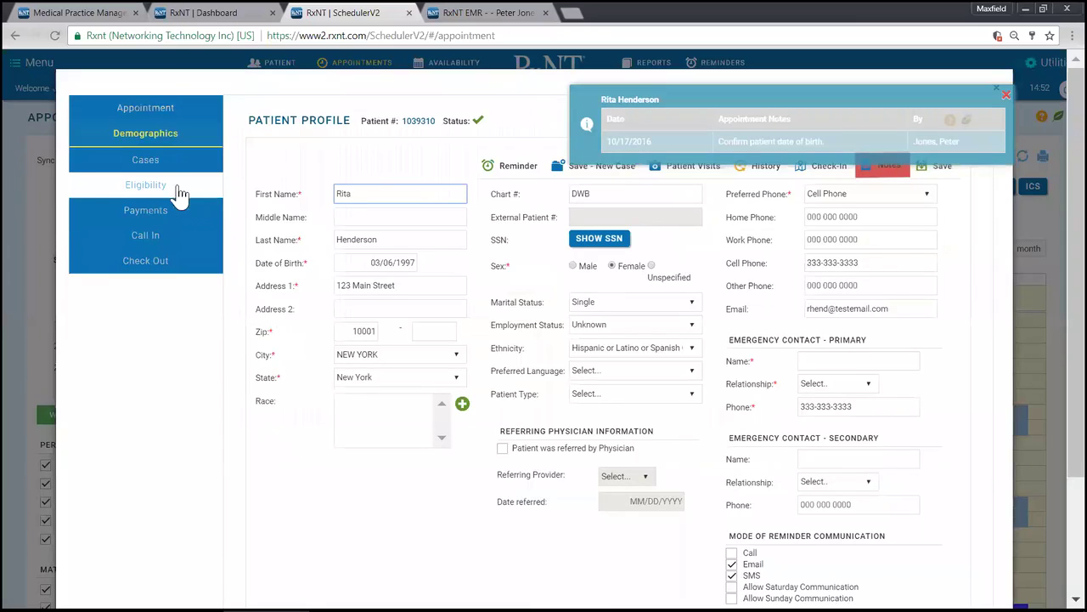
left_click(163, 161)
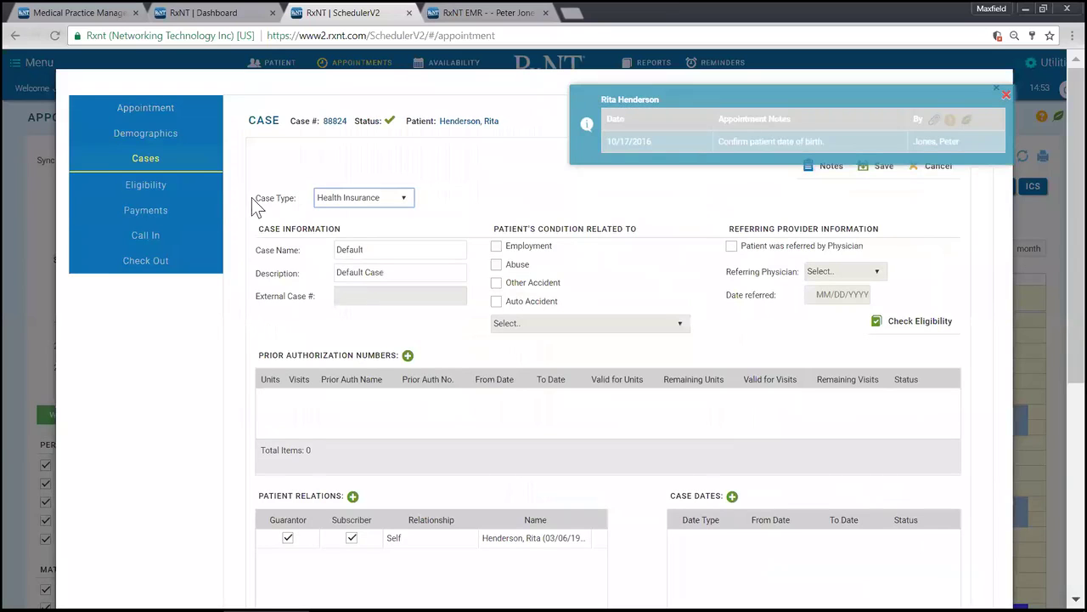
Step: Set eligibility to search By CPT Code, then view the appointment's payment summary
left_click(161, 185)
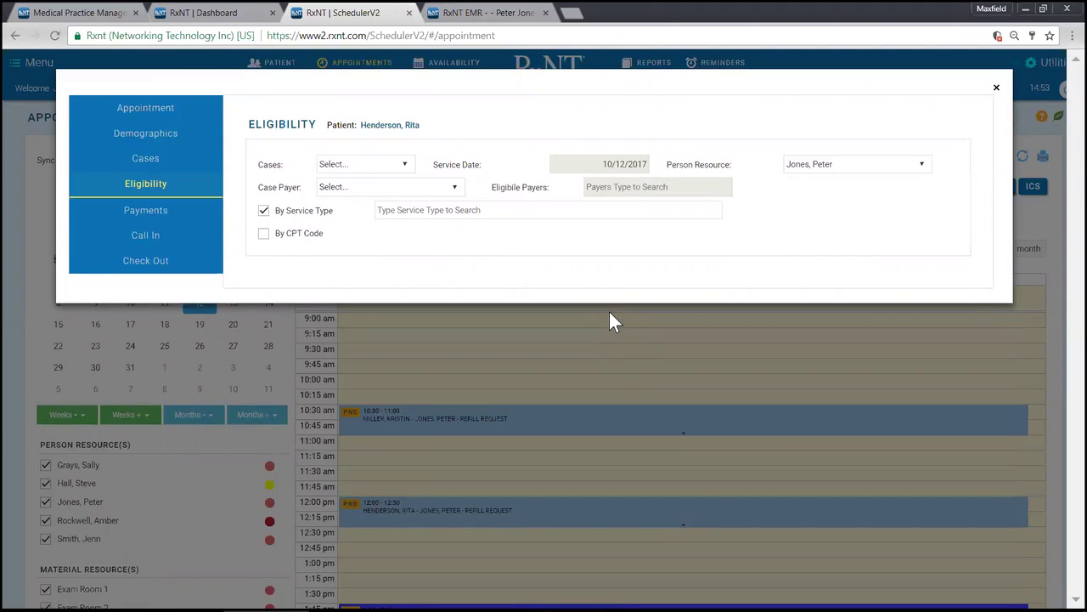
left_click(264, 234)
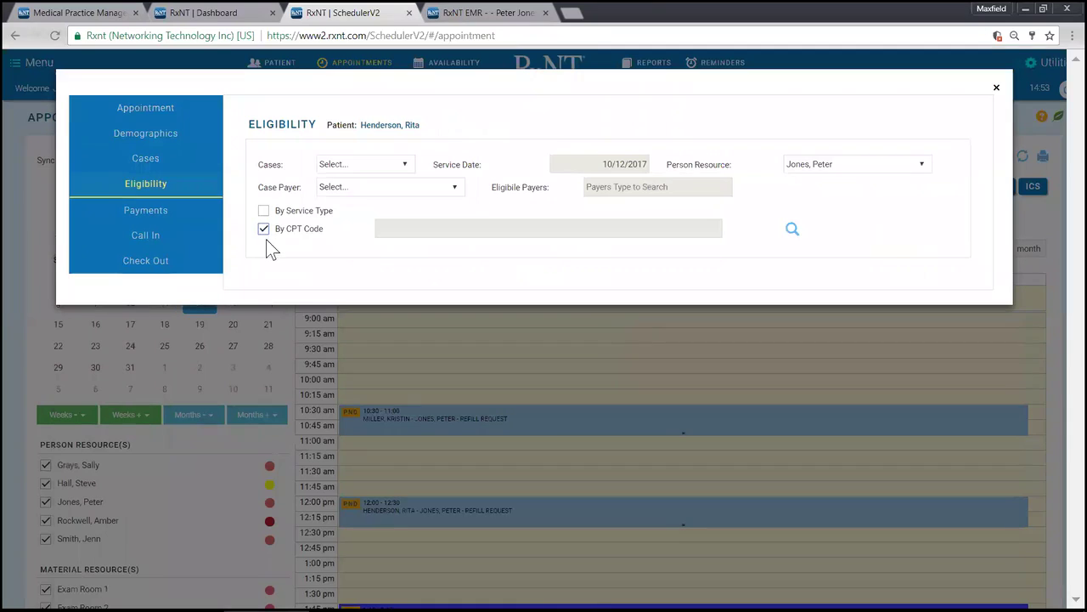
left_click_drag(289, 235, 280, 231)
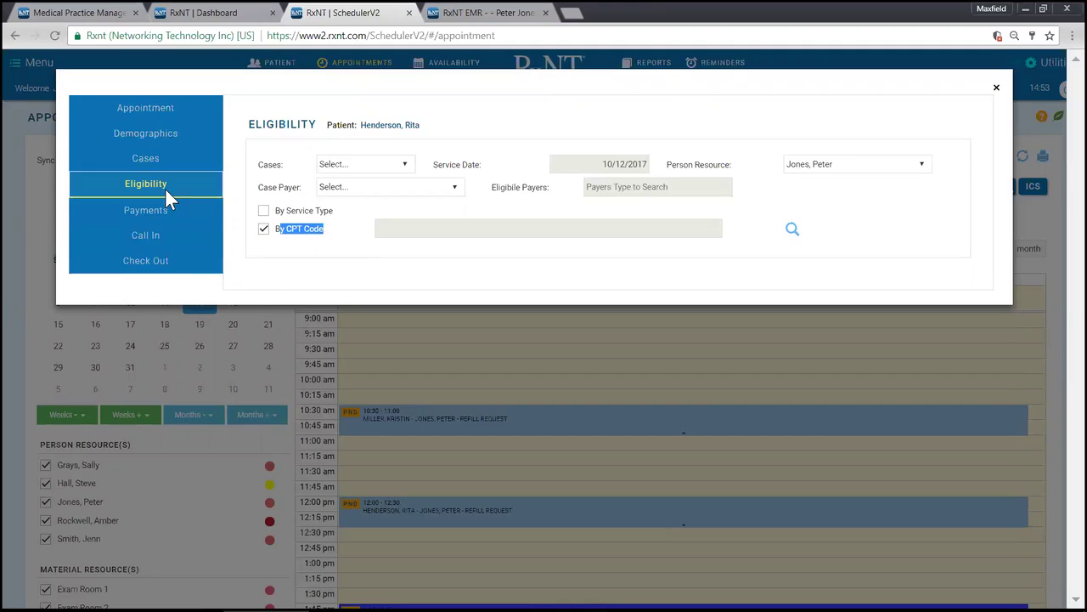
left_click(164, 216)
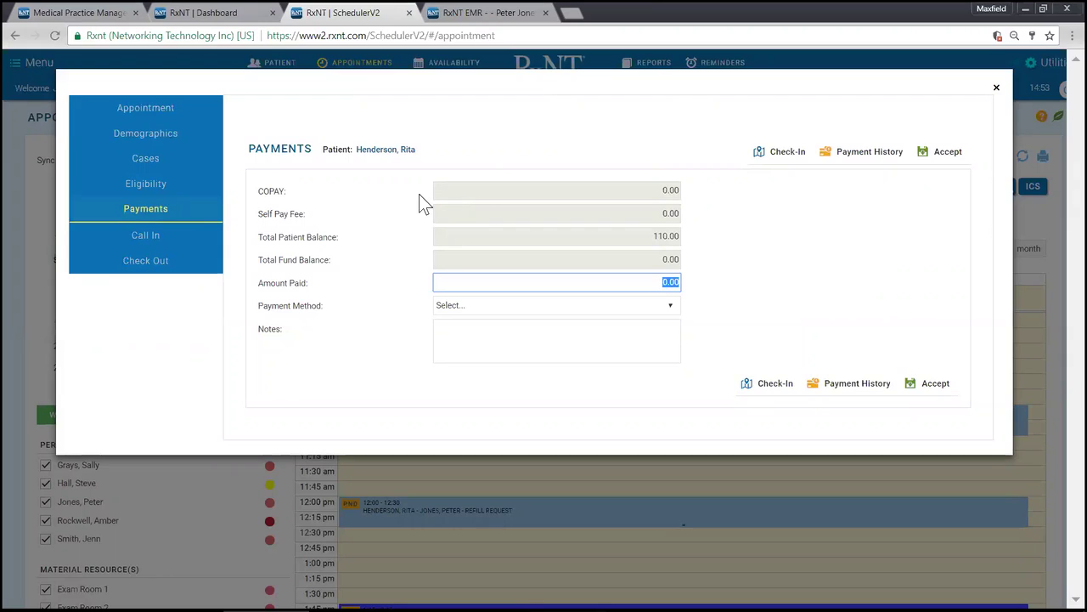
Step: Review the copay, self pay fee, 110.00 patient balance and fund balance values
double_click(592, 195)
left_click(468, 217)
double_click(494, 216)
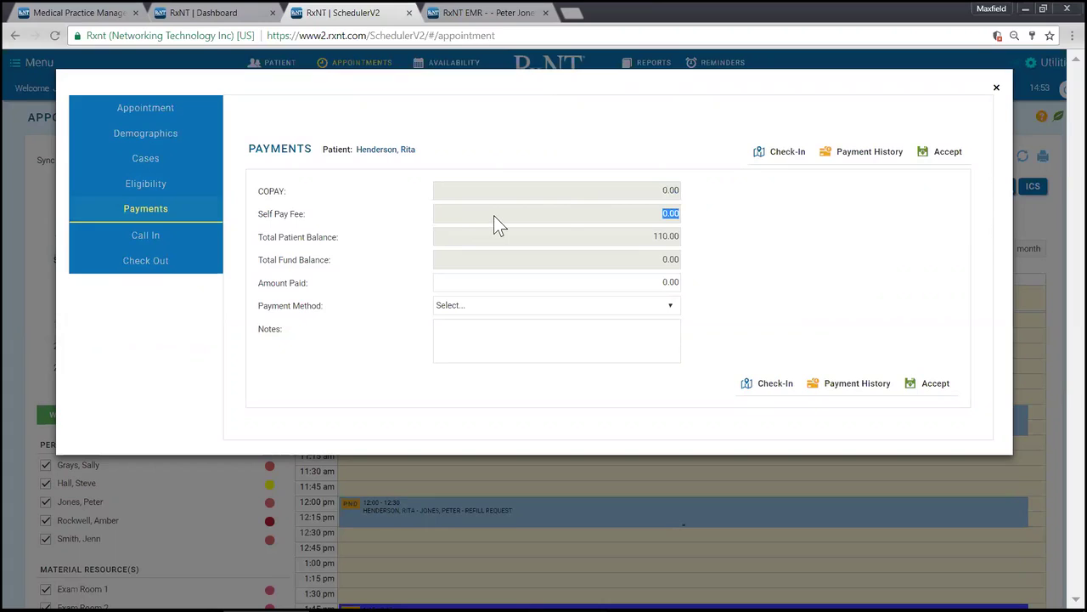
left_click(414, 224)
double_click(506, 240)
left_click(565, 260)
Step: Enter 15.00 as the amount paid and return to the appointment details
key("Tab")
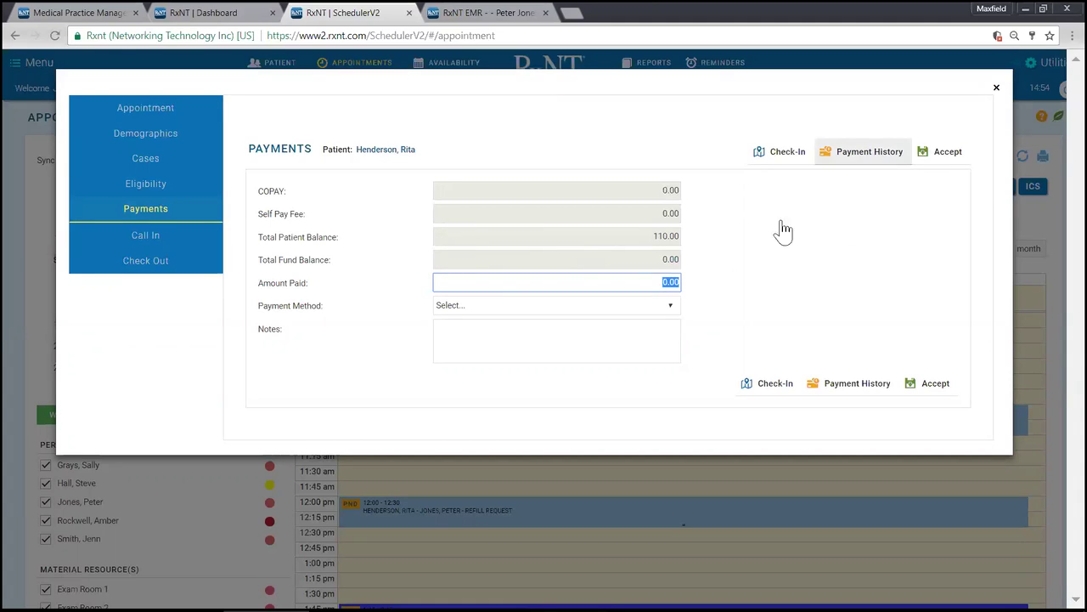
left_click(660, 282)
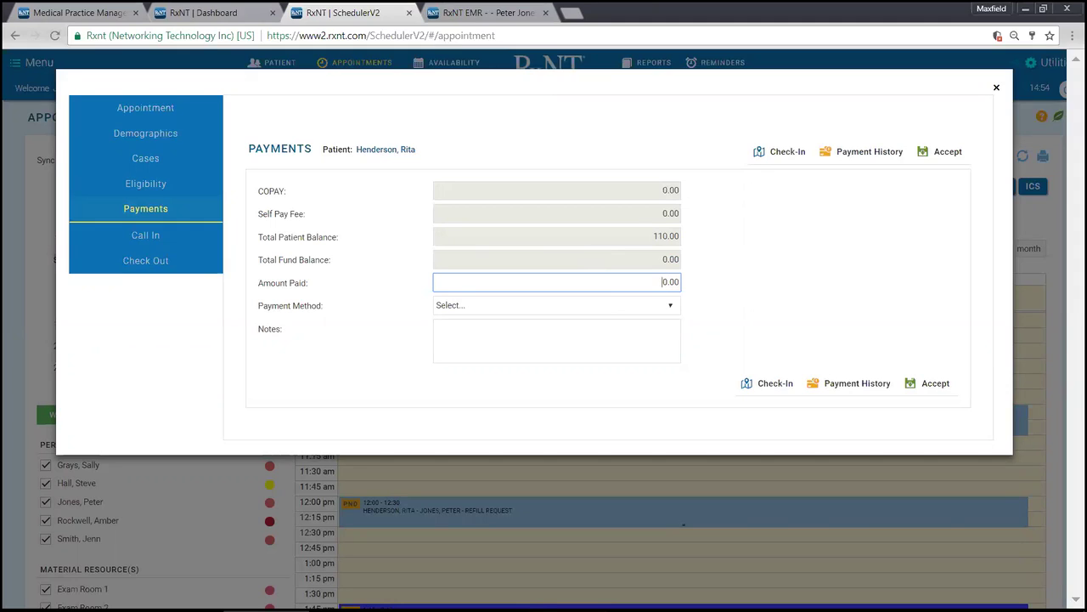
type("15")
key("Delete")
left_click(154, 113)
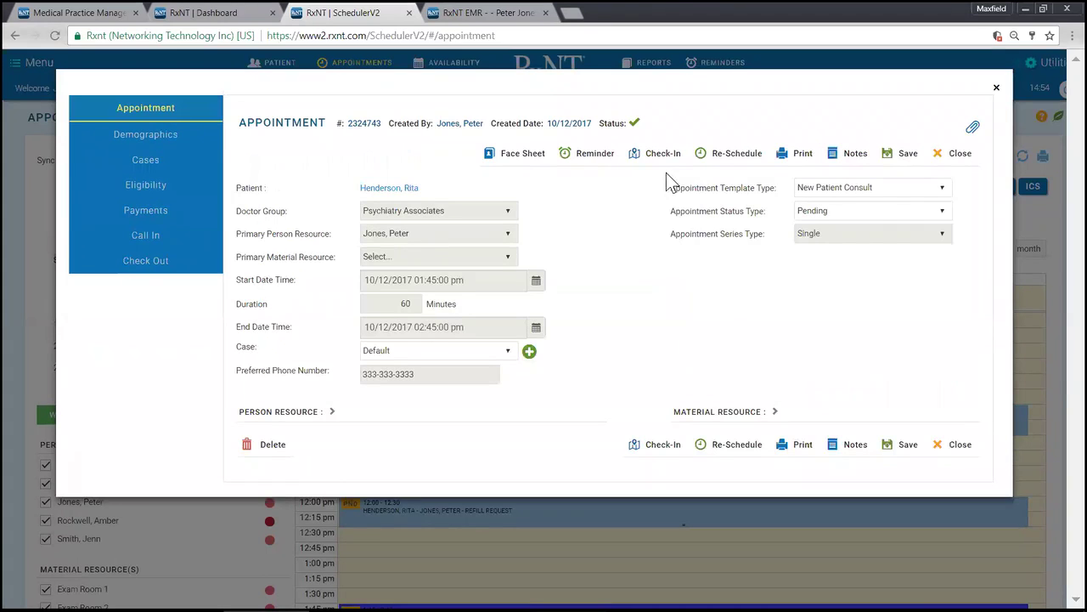
Step: Check in the 1:45 New Patient Consult and switch to the EMR patient queue
left_click(656, 158)
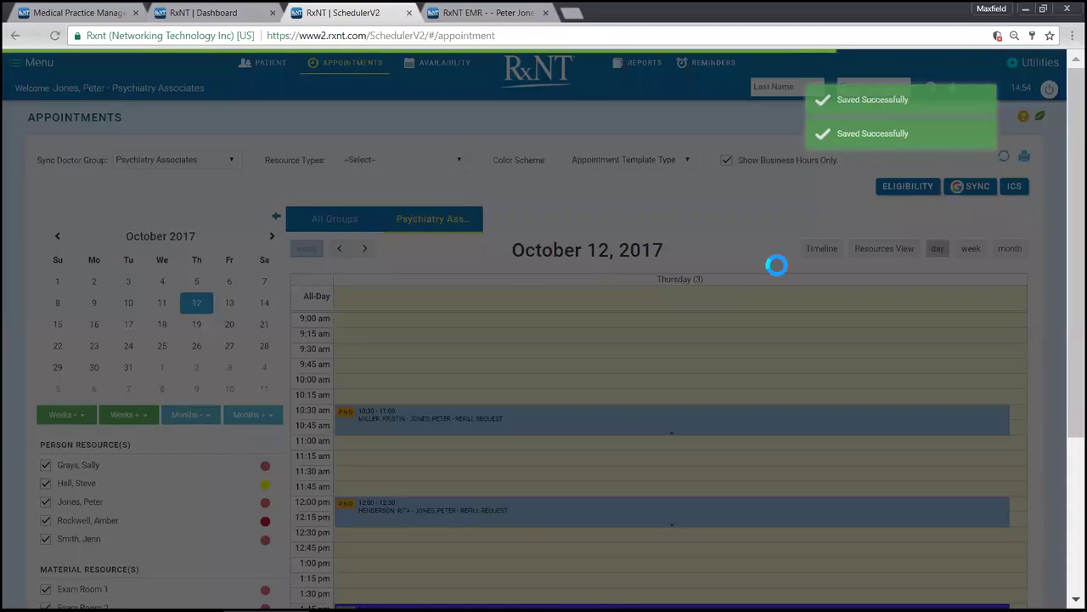
scroll(561, 408, "down", 3)
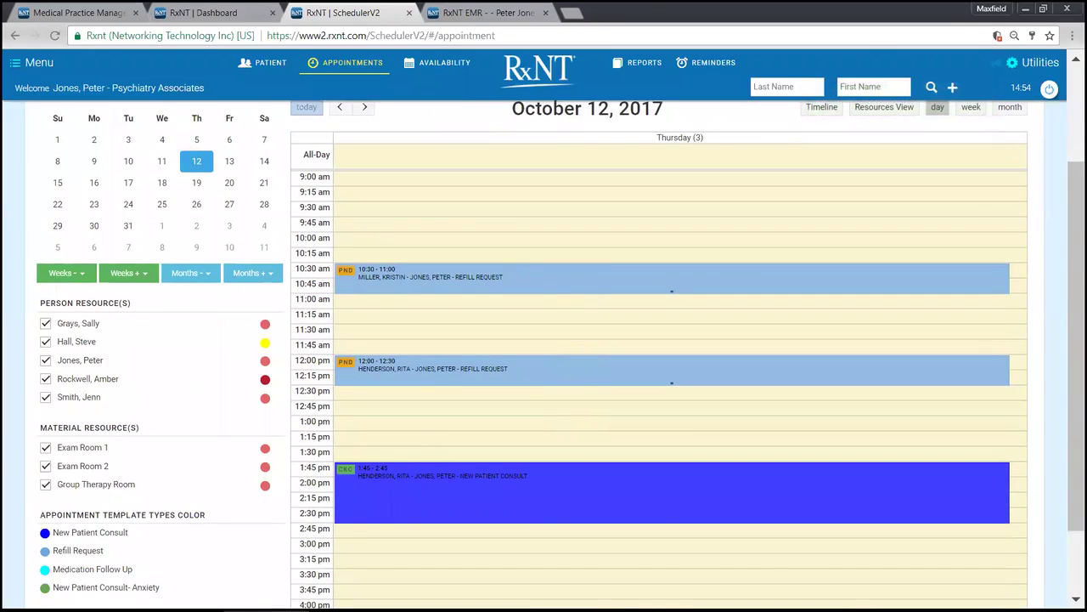
mouse_move(348, 477)
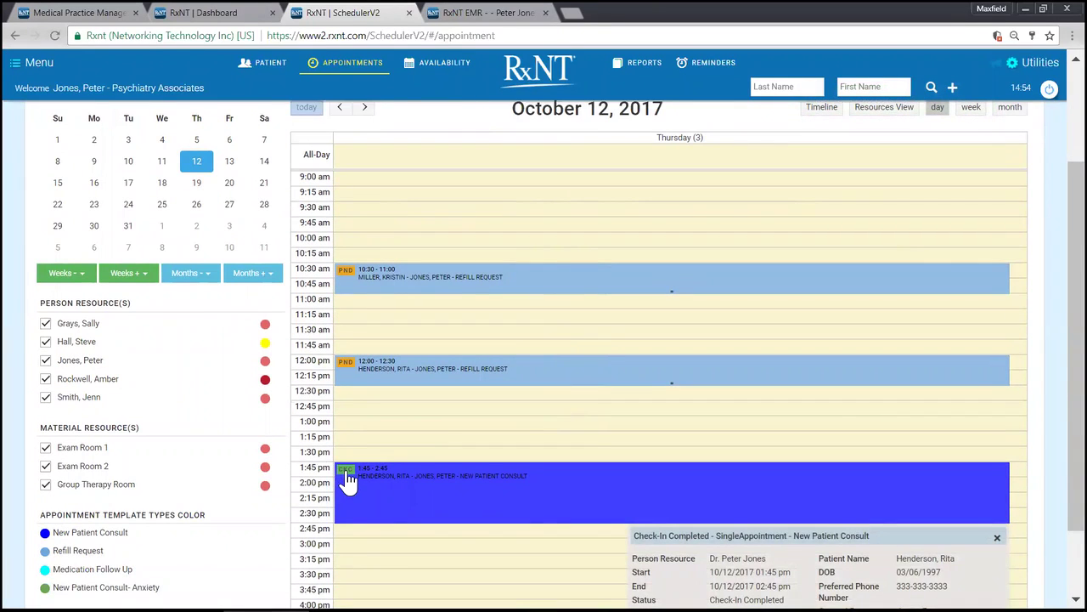
mouse_move(348, 370)
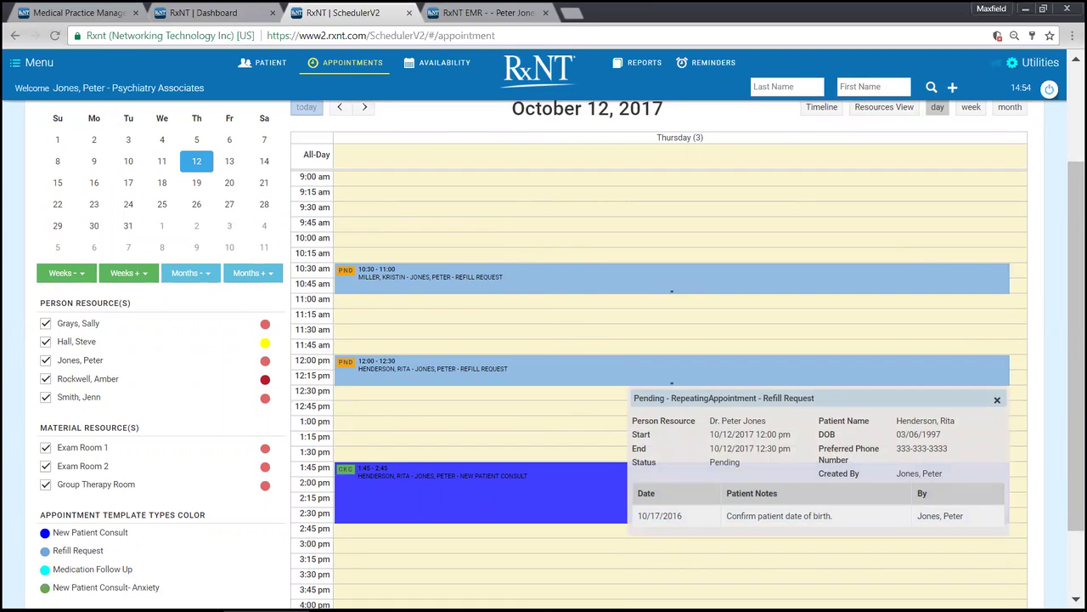
scroll(458, 255, "up", 2)
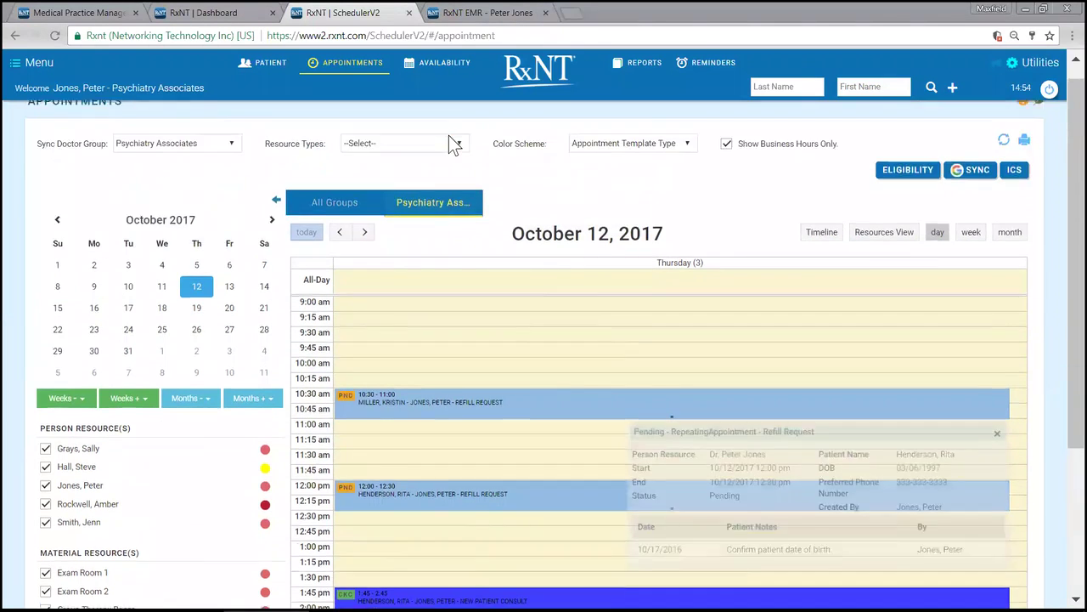
left_click(463, 20)
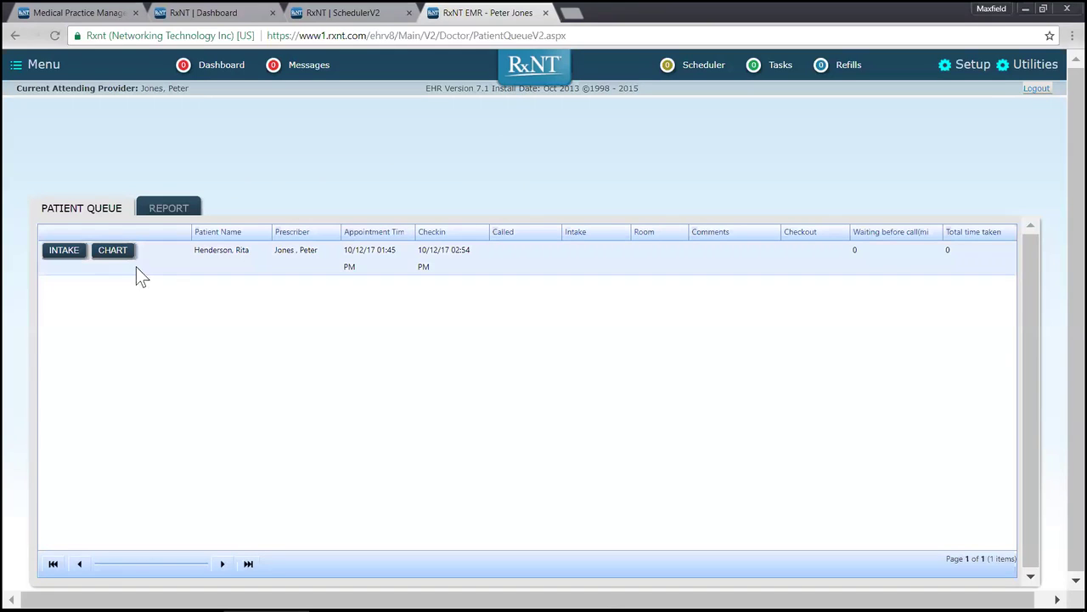
Step: Open the checked-in patient's chart and its Patient Menu Config settings
left_click(115, 254)
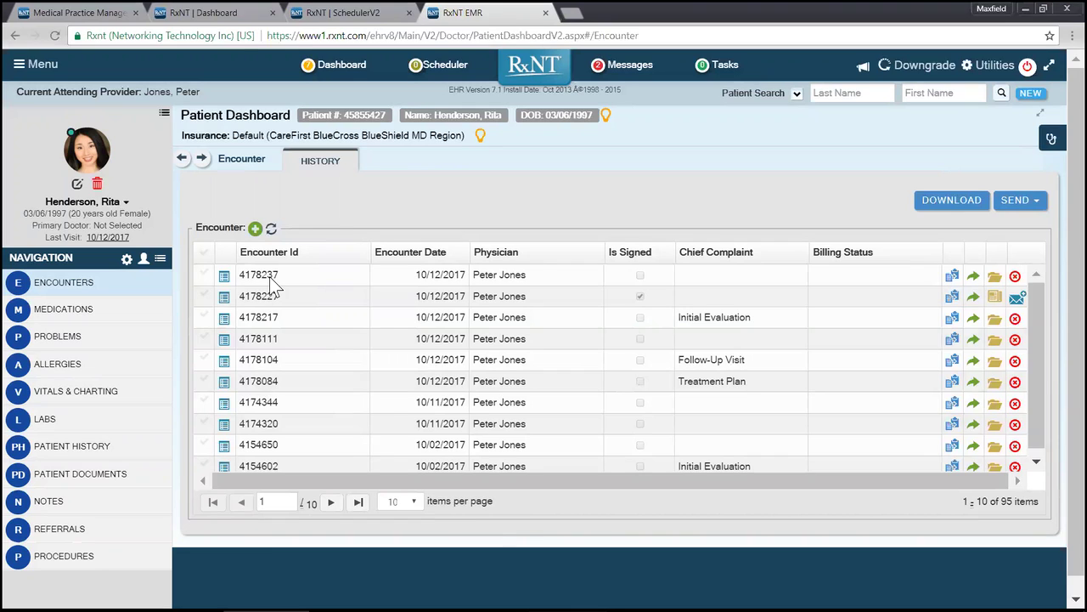
left_click(128, 261)
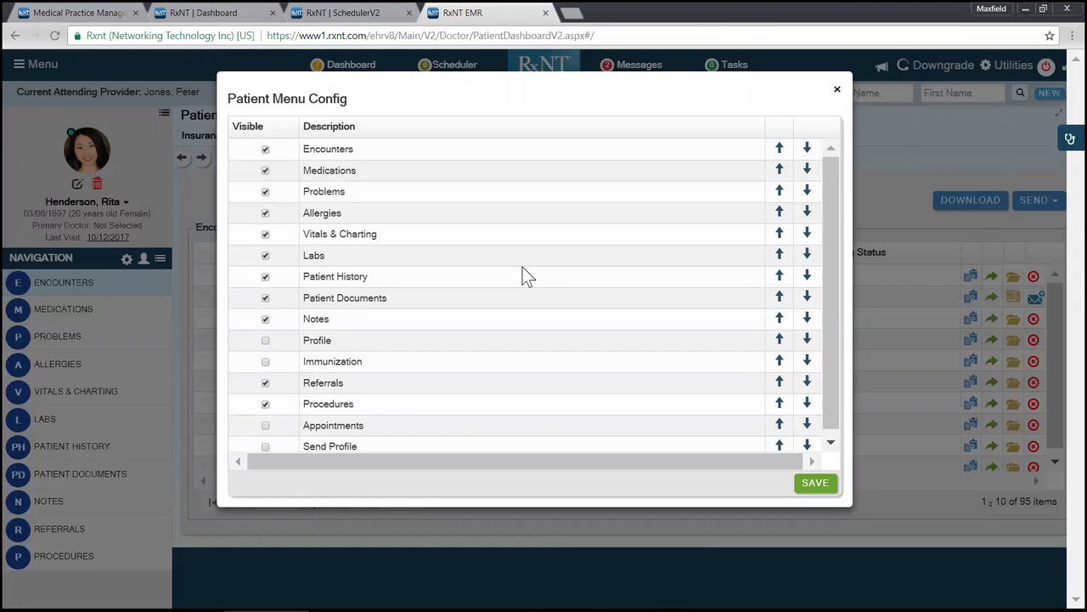
Step: Close the Patient Menu Config window, returning to the 95-encounter history list
left_click(837, 89)
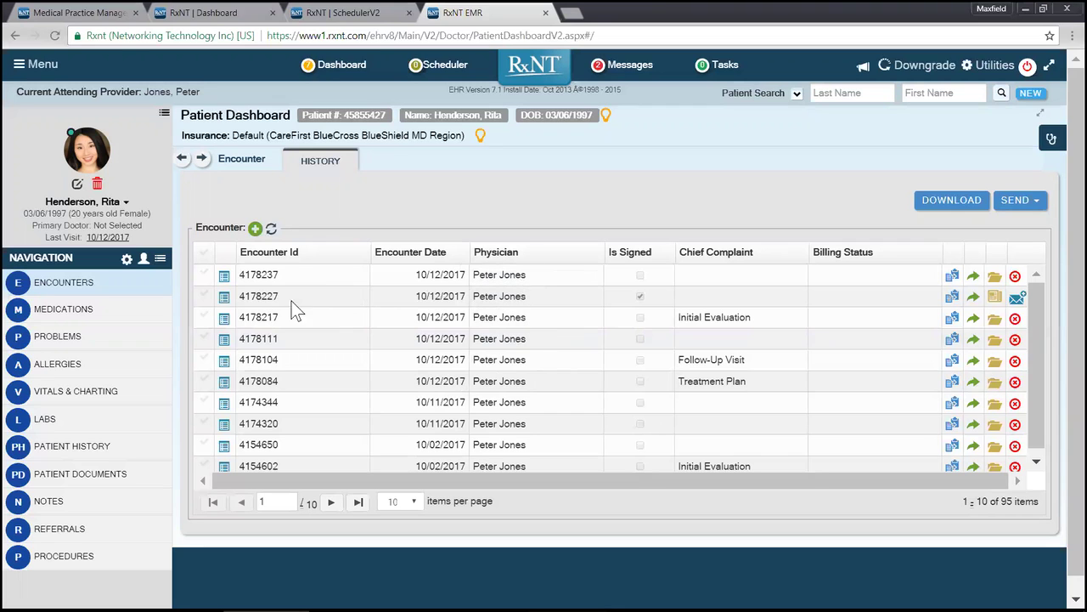
Step: Open the 10/12/2017 and 10/02/2017 encounters as tabs and start a new encounter
left_click(224, 275)
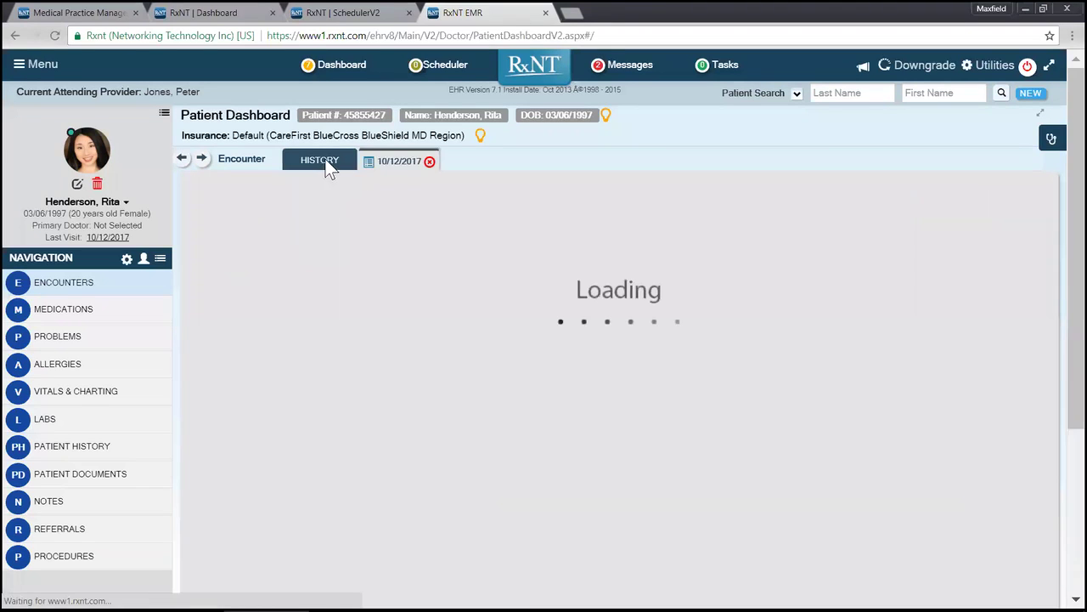
left_click(330, 163)
left_click(224, 444)
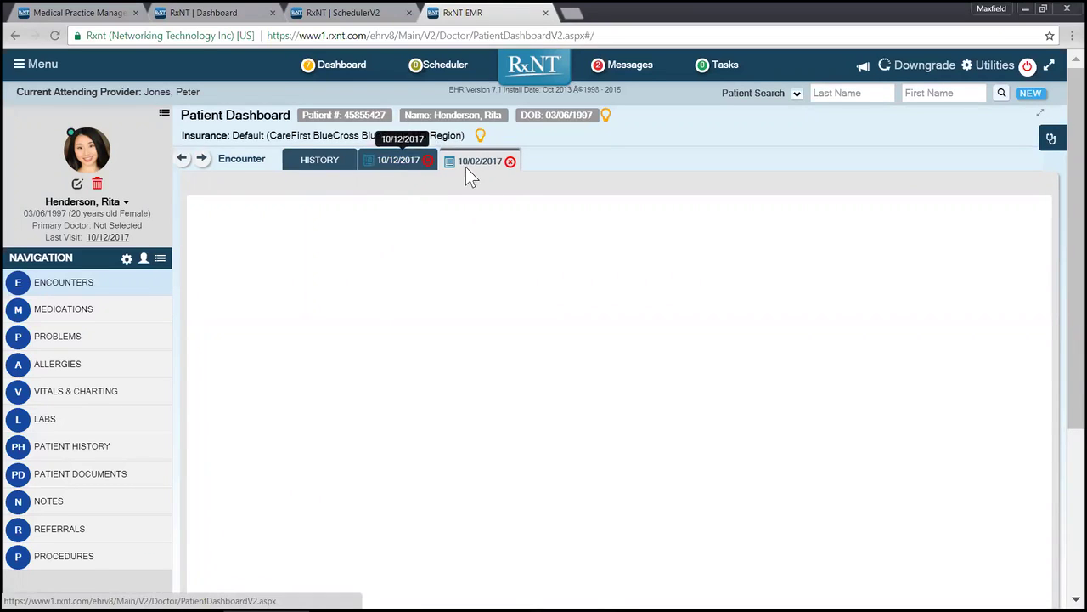
left_click(307, 166)
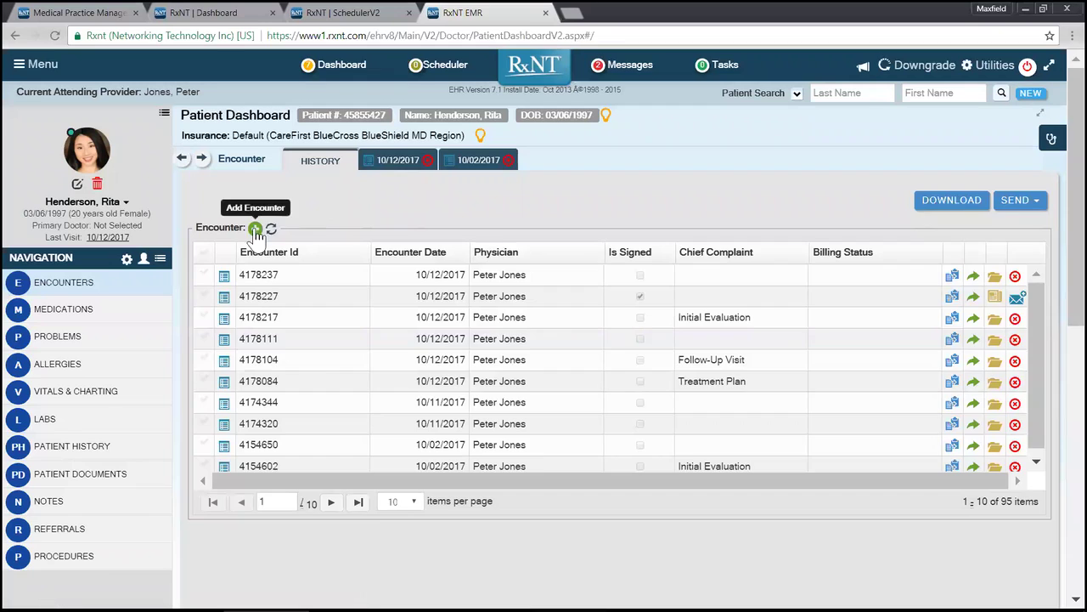
left_click(255, 228)
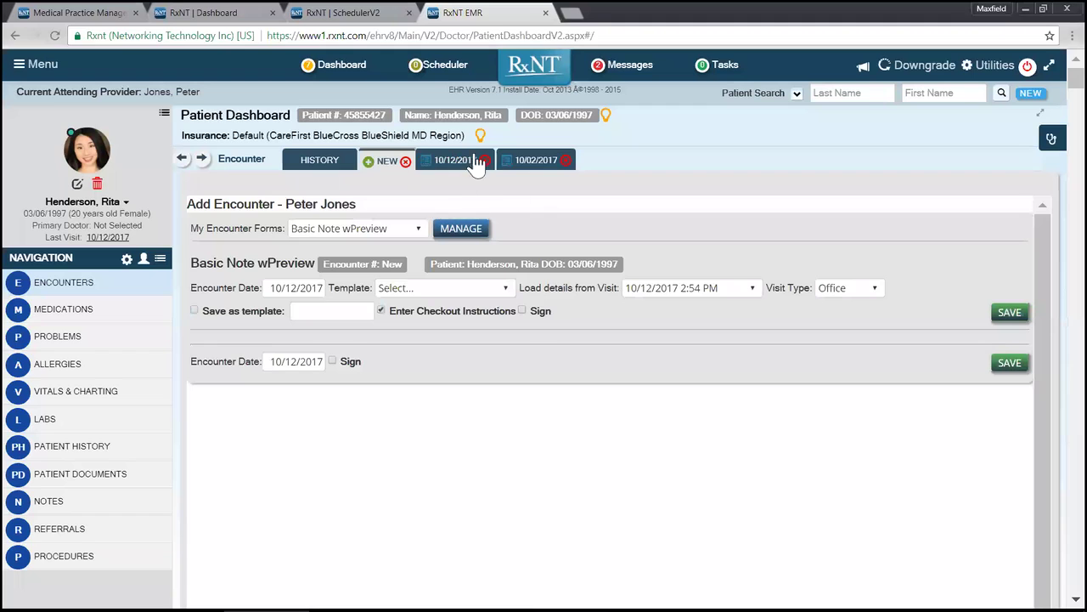
Step: Compare the 10/12/2017, 10/02/2017 and new encounter tabs, then return to the history list
left_click(451, 165)
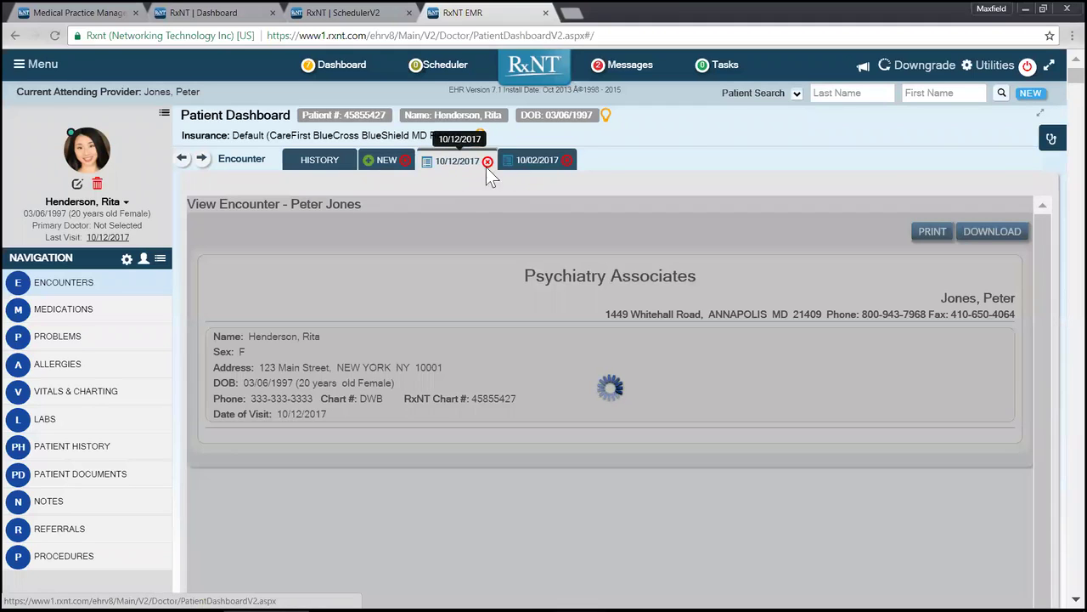
left_click(531, 163)
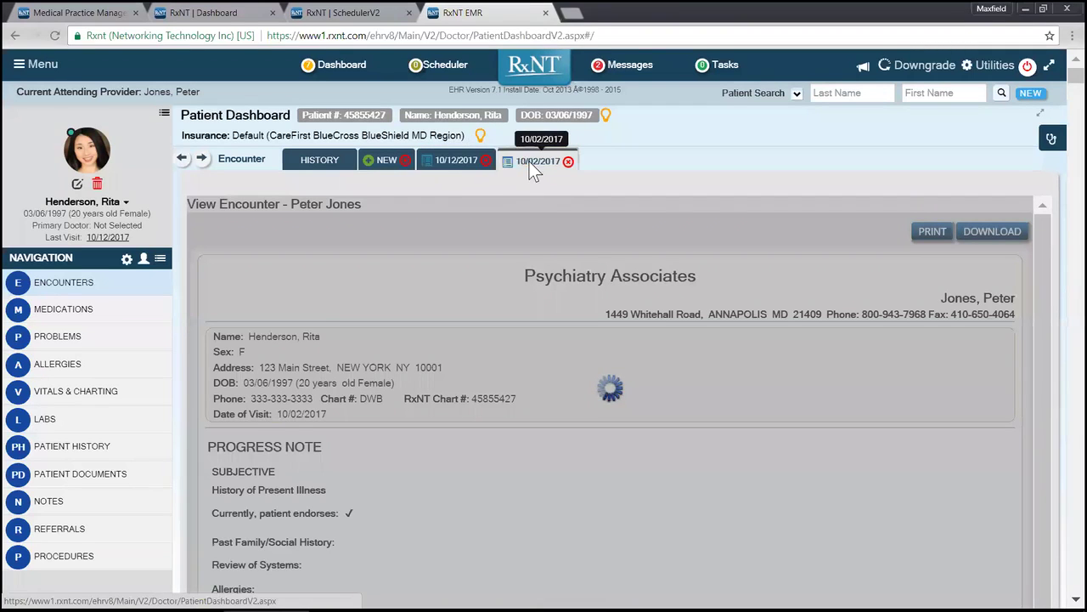
left_click(453, 167)
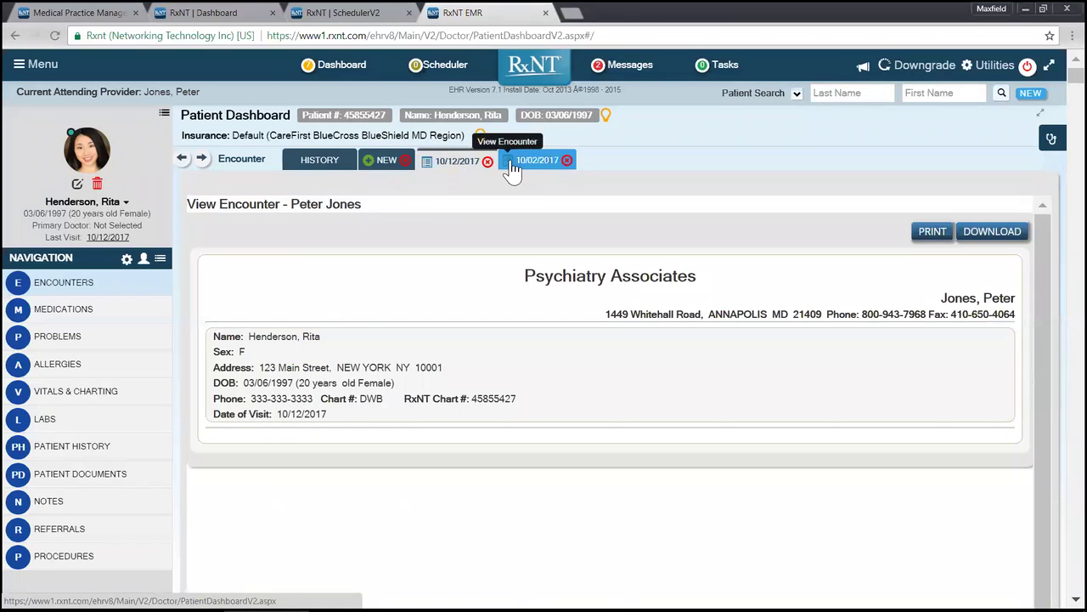
left_click(512, 166)
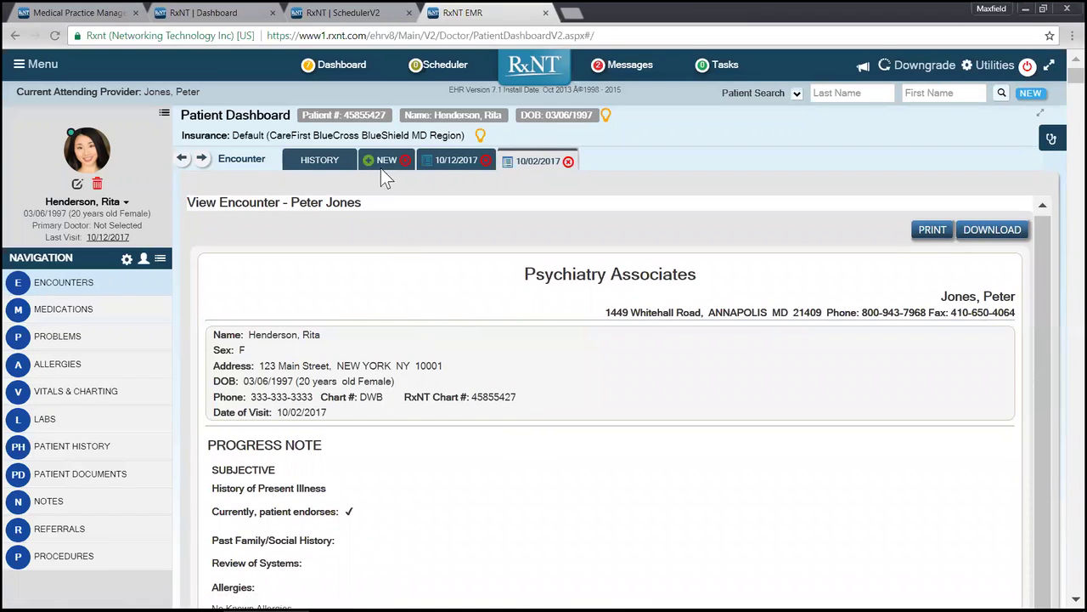
left_click(382, 167)
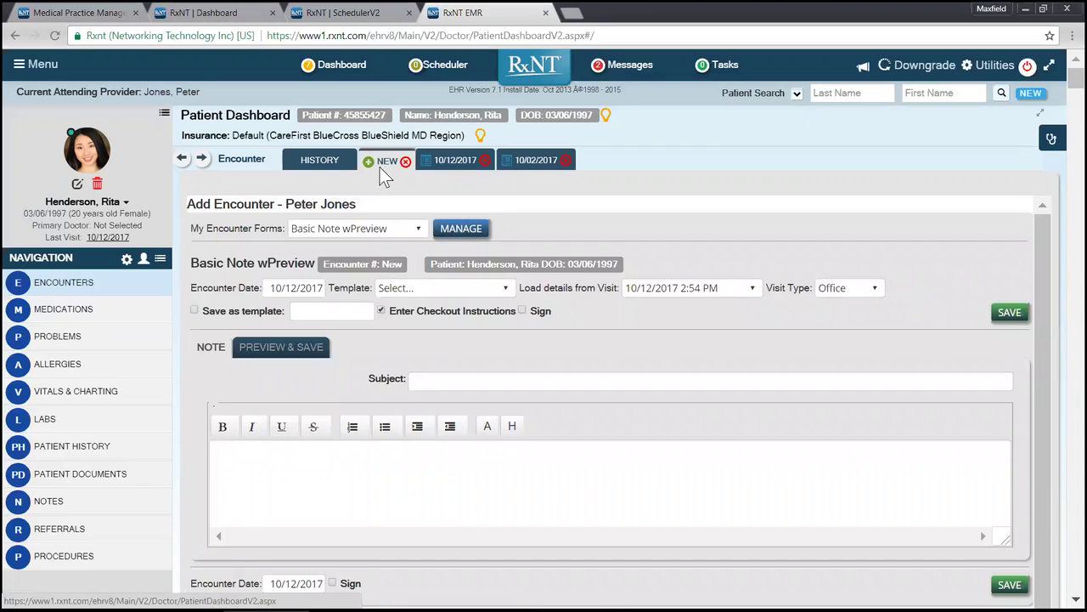
left_click(320, 160)
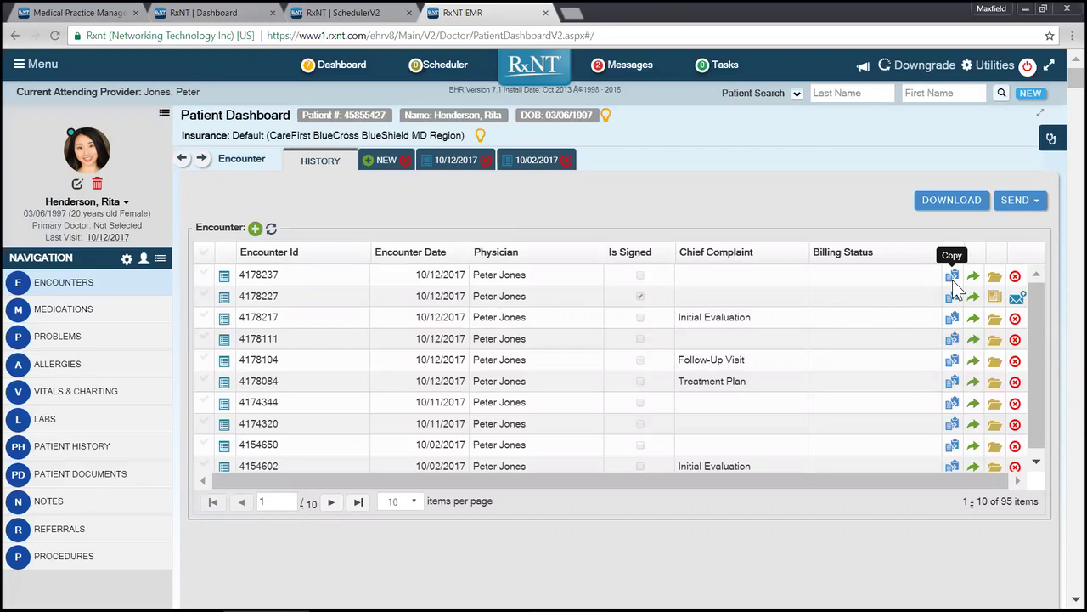
Step: Load the Psychiatric 15_Therapy Initial Evaluation form into the new encounter
left_click(374, 163)
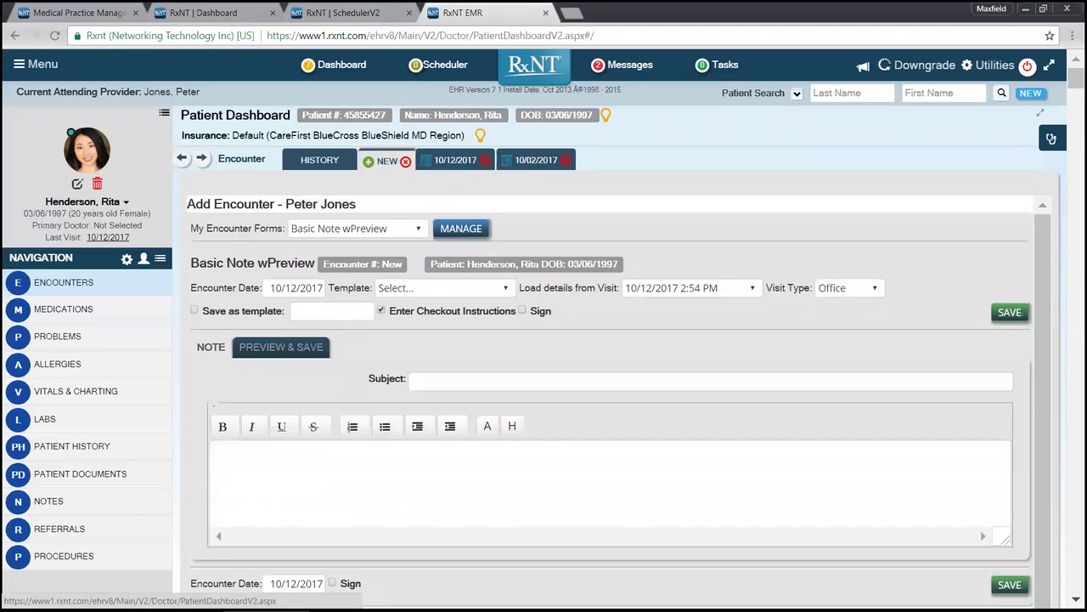
left_click(356, 230)
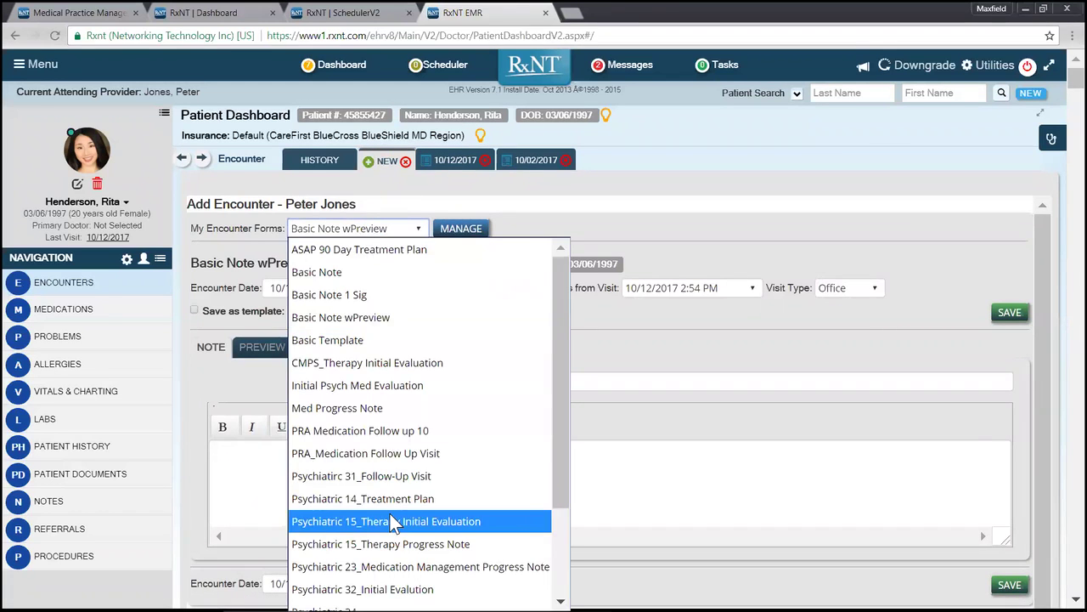
scroll(388, 512, "down", 3)
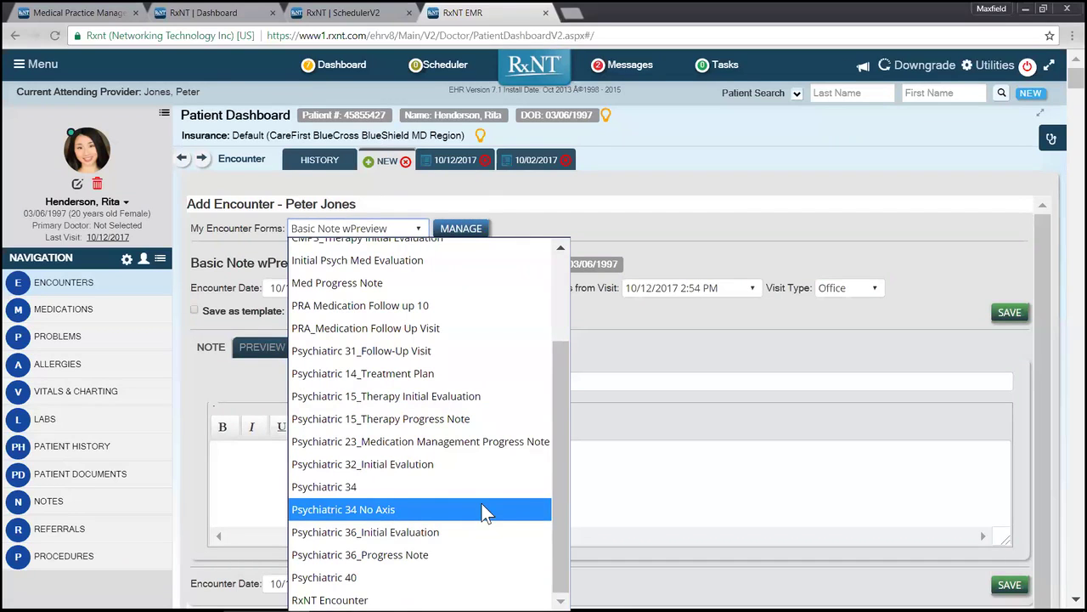
scroll(481, 502, "up", 3)
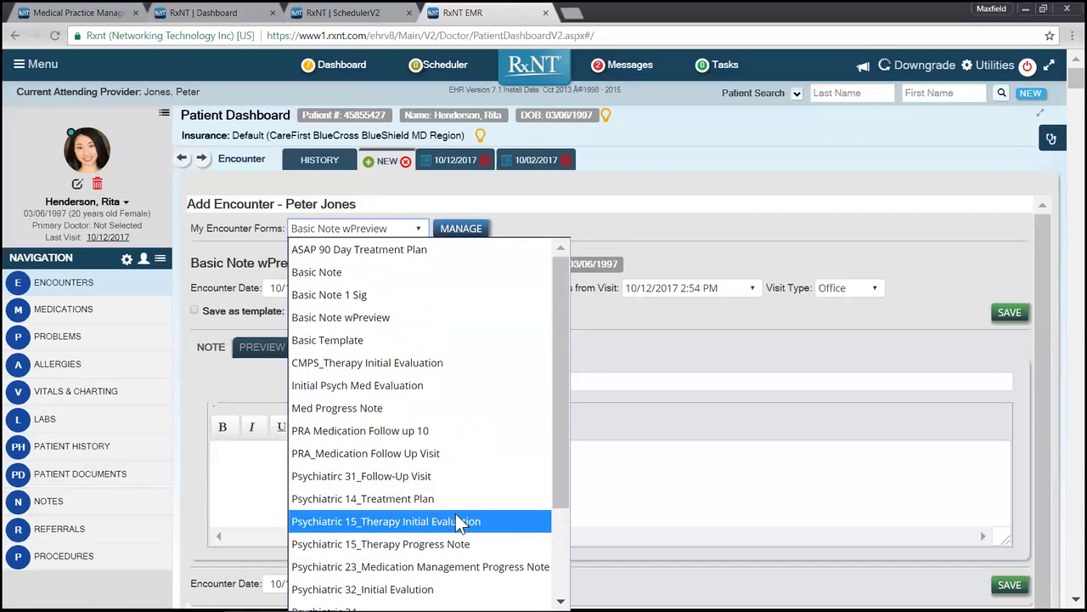
left_click(456, 519)
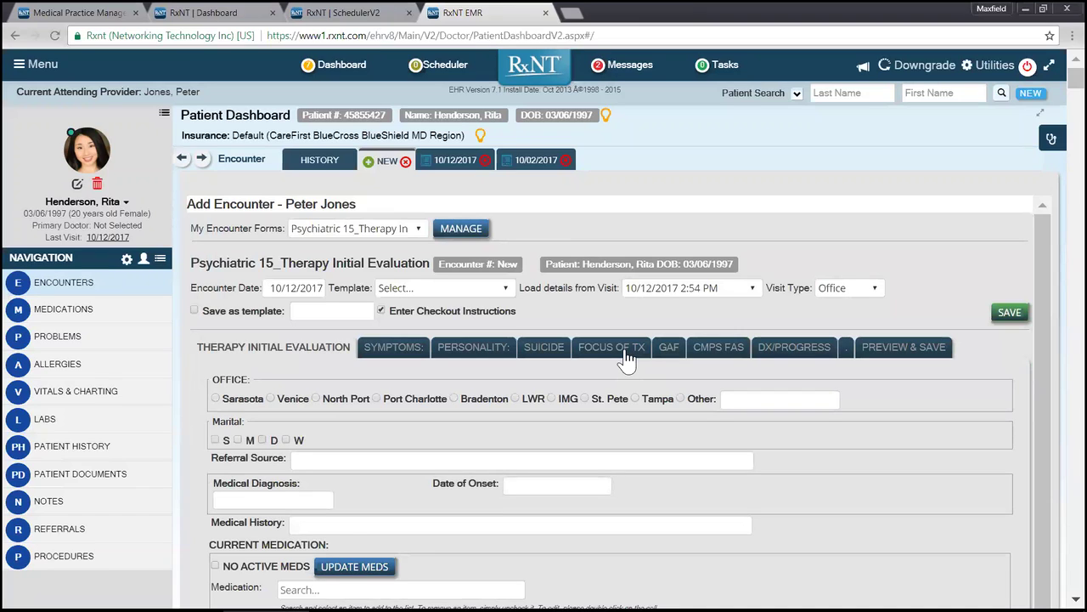
Step: Review current medications Zoloft, Latuda, ibuprofen and Adderall, then show the Symptoms checklist
scroll(461, 444, "down", 1)
scroll(611, 383, "down", 1)
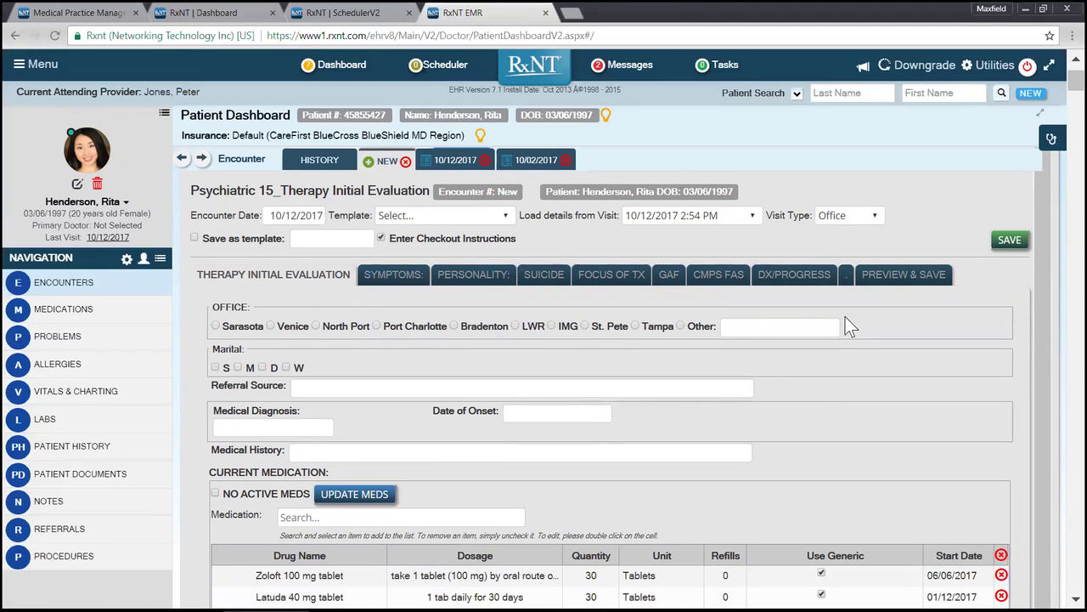
left_click(896, 279)
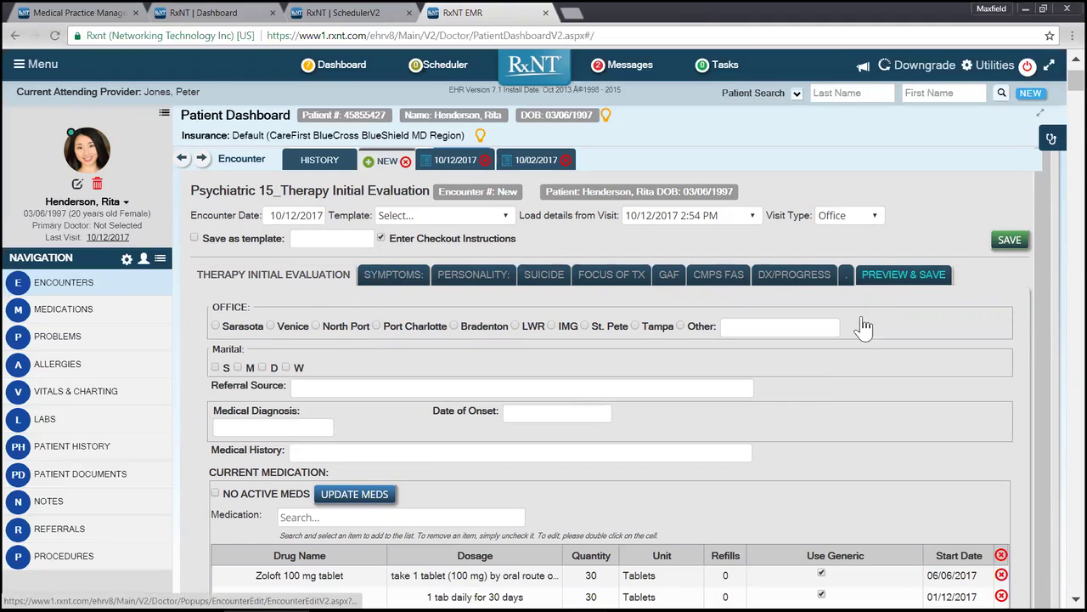
scroll(476, 481, "down", 2)
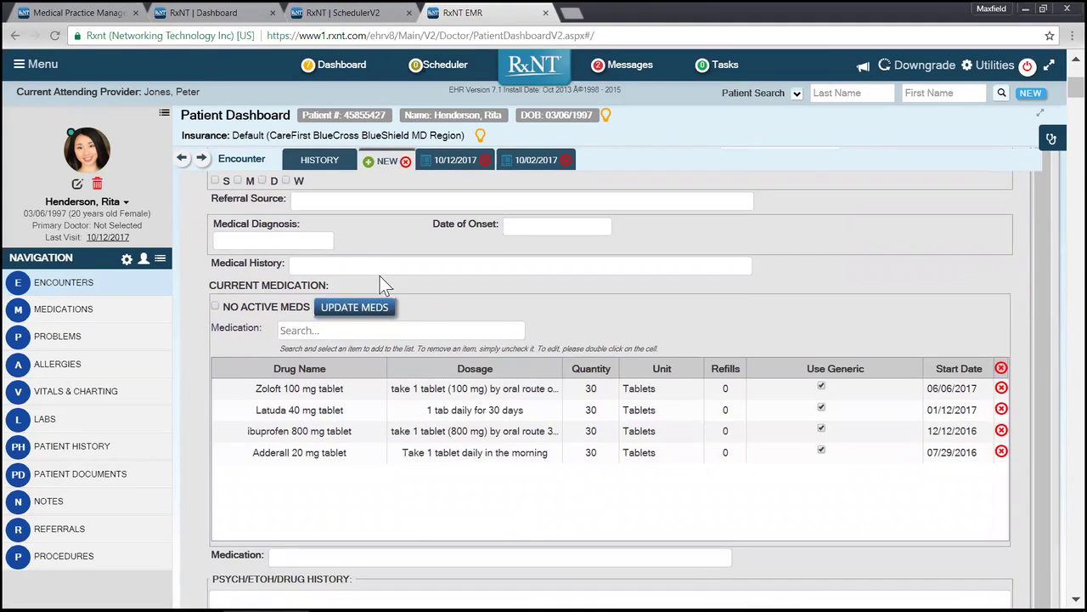
scroll(495, 423, "down", 1)
scroll(505, 432, "down", 2)
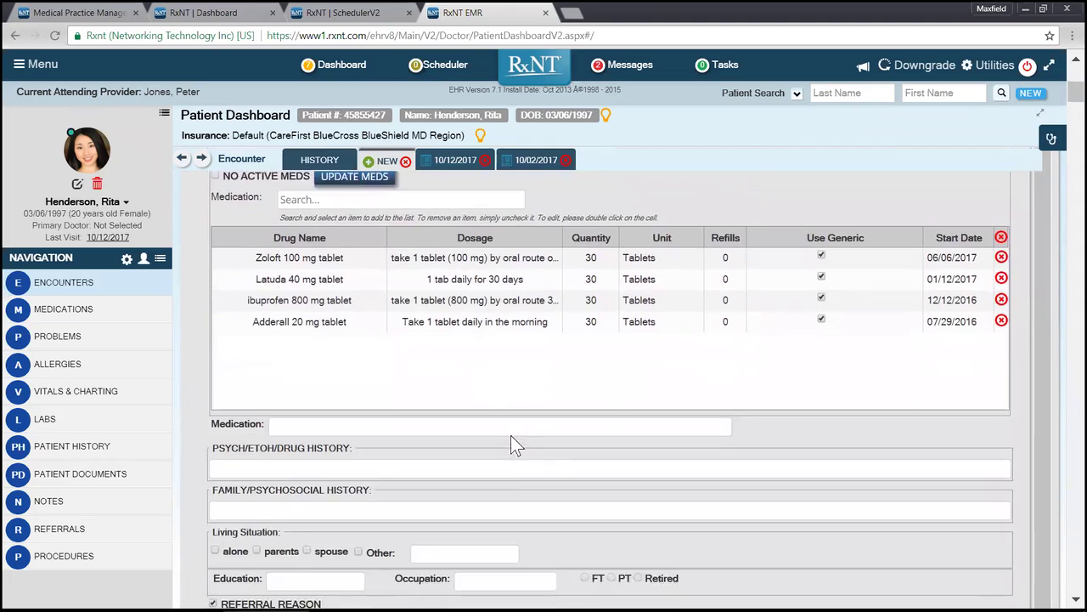
scroll(524, 455, "down", 4)
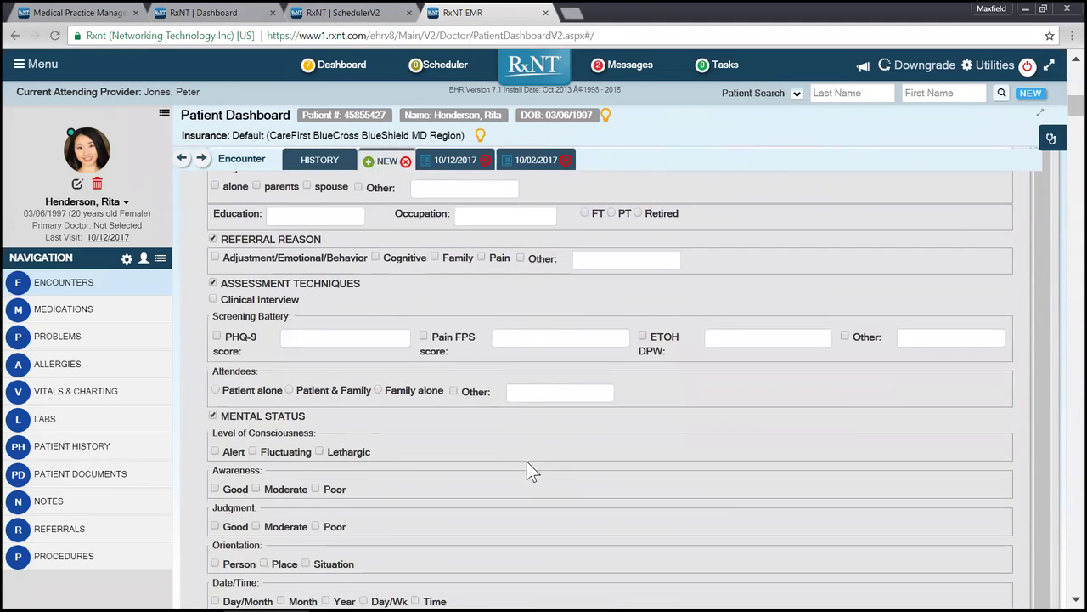
scroll(527, 464, "down", 2)
scroll(524, 498, "down", 2)
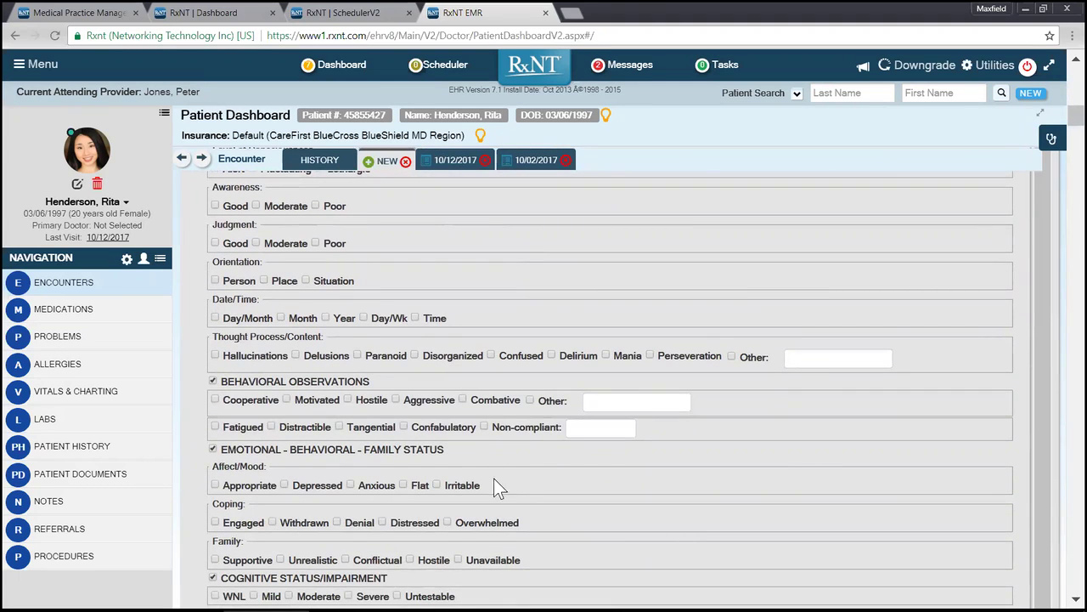
scroll(495, 440, "up", 10)
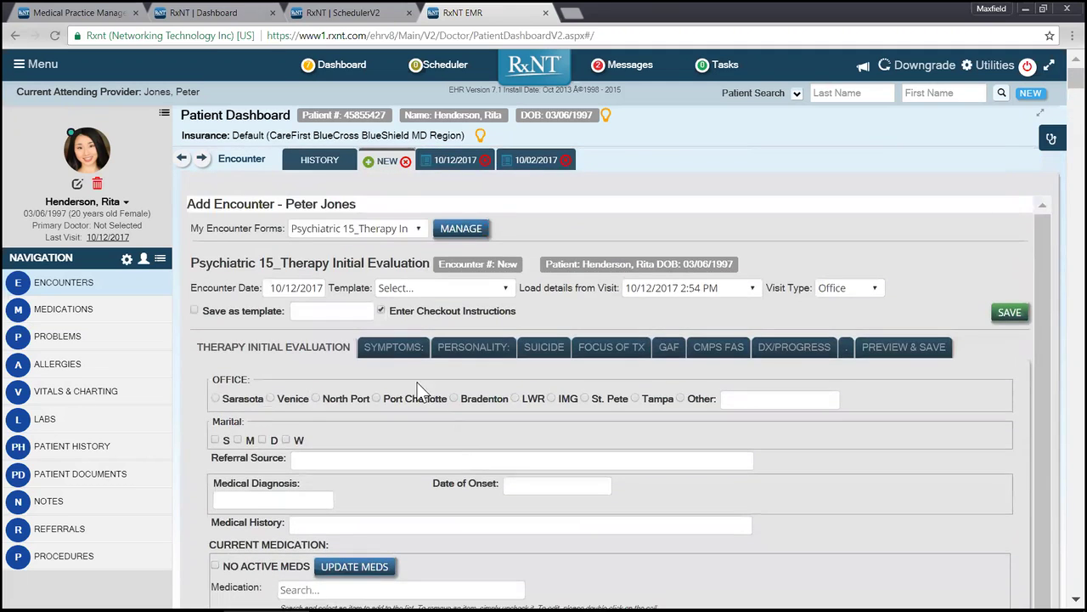
left_click(397, 348)
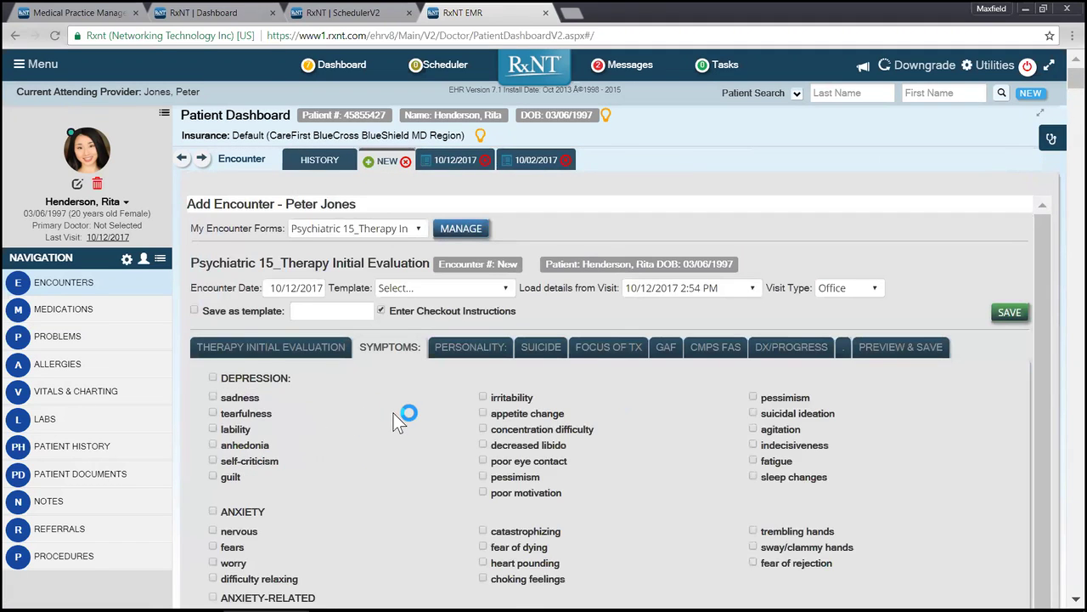
Step: Tick the Depression symptom category and review the Symptoms list
scroll(428, 410, "down", 1)
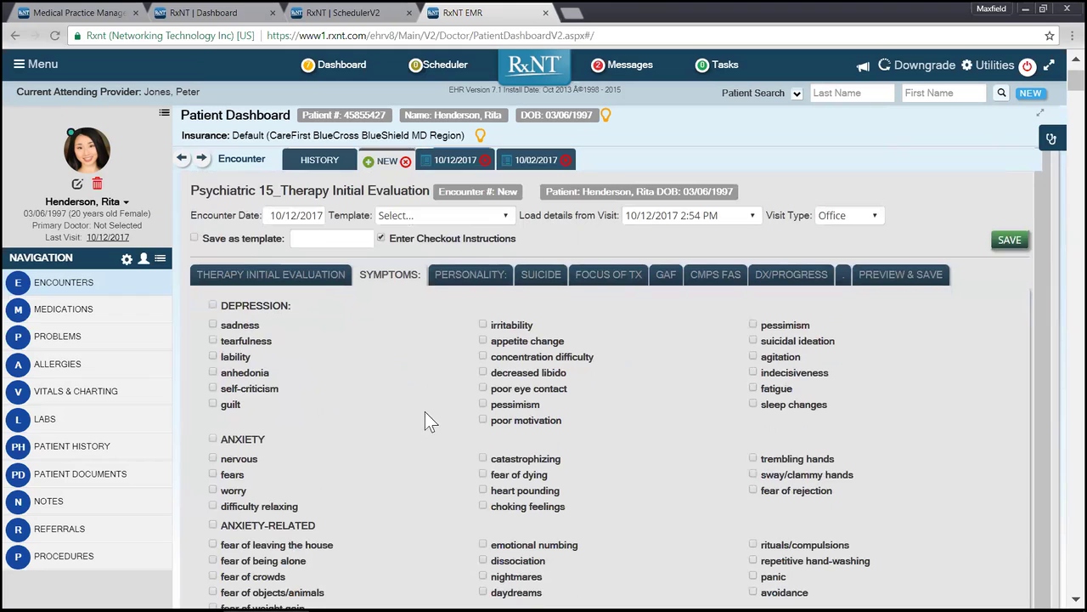
left_click(212, 305)
scroll(554, 422, "down", 4)
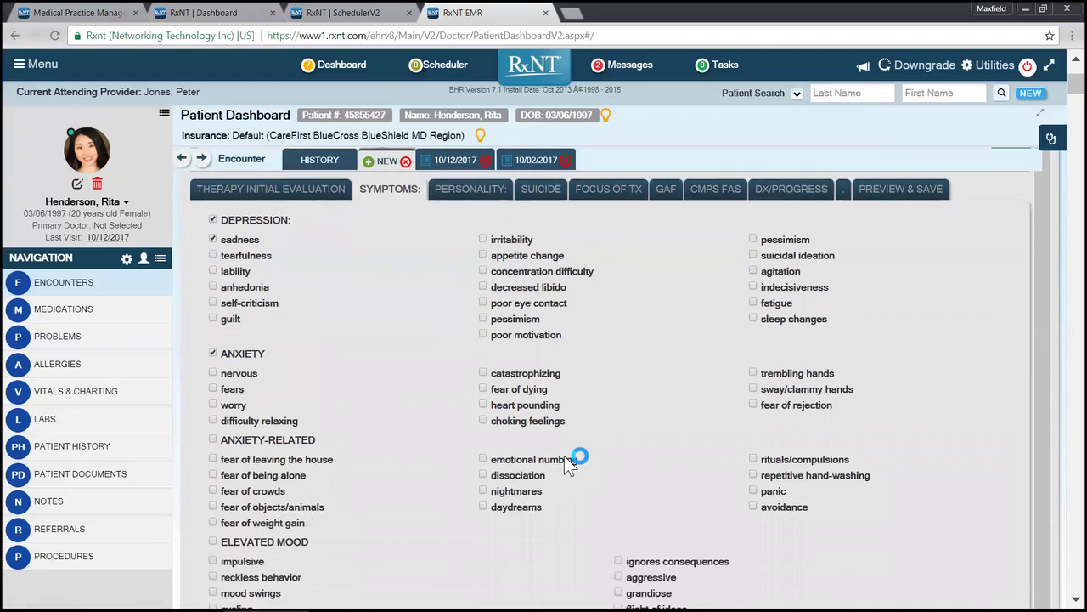
scroll(579, 465, "down", 1)
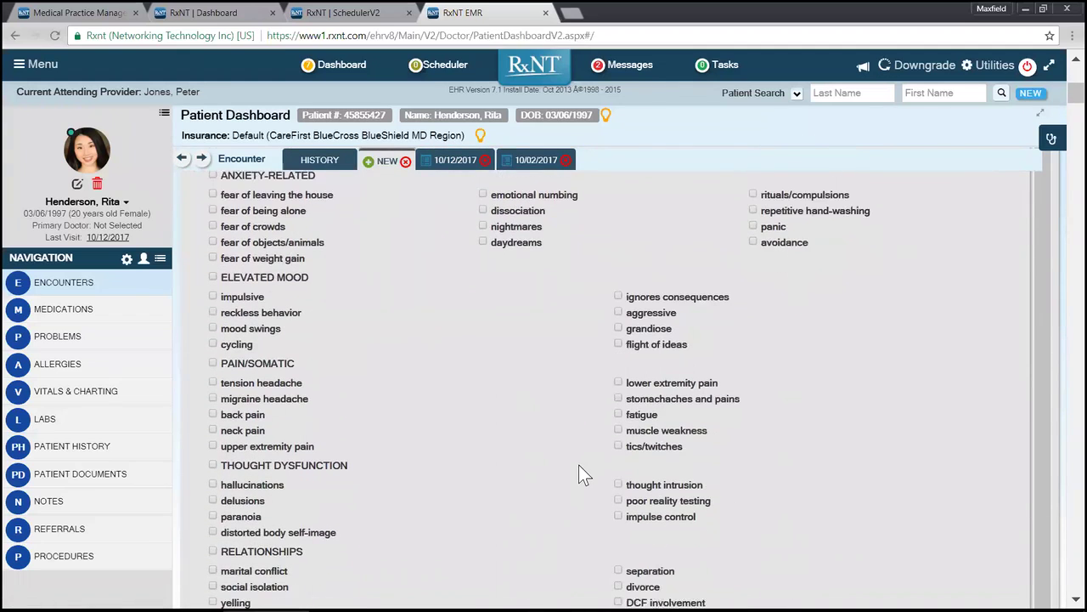
scroll(567, 477, "down", 1)
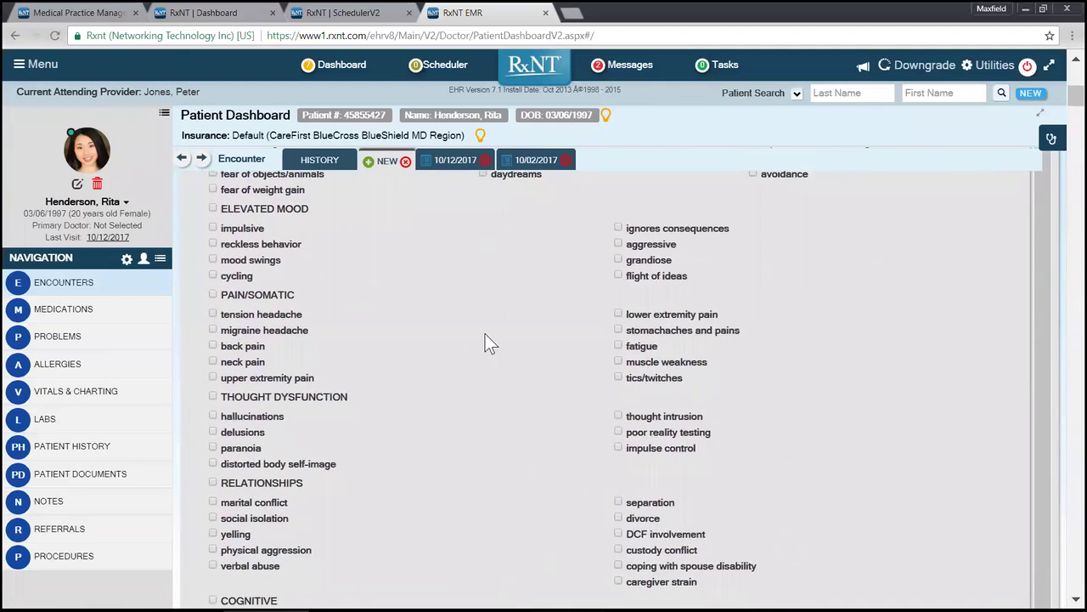
scroll(486, 334, "up", 6)
Step: Browse the Personality section, then go to the Suicide section's Impressions box
left_click(470, 348)
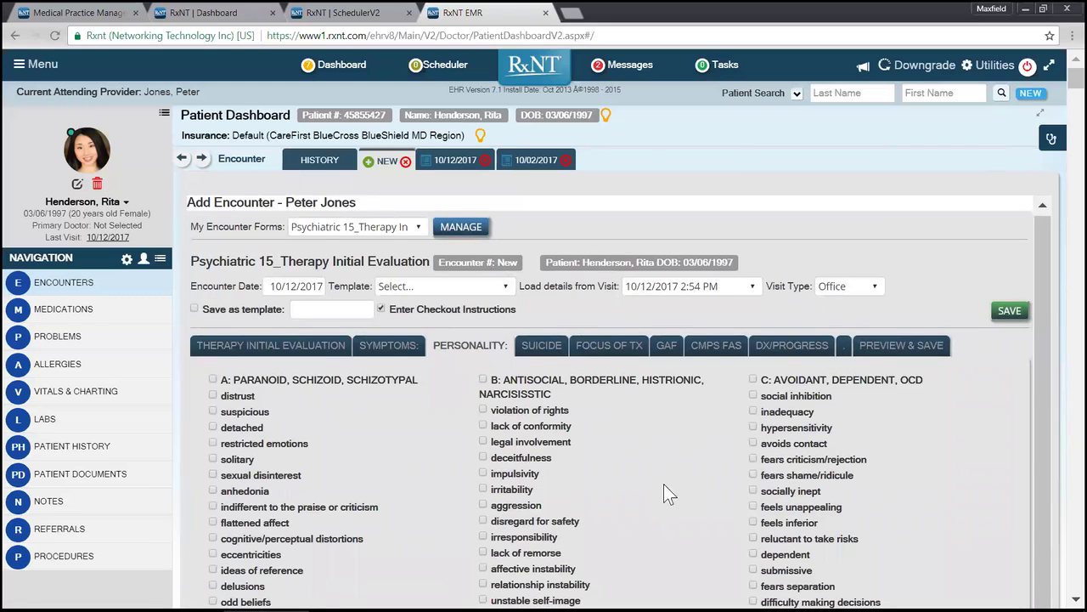
scroll(695, 496, "down", 1)
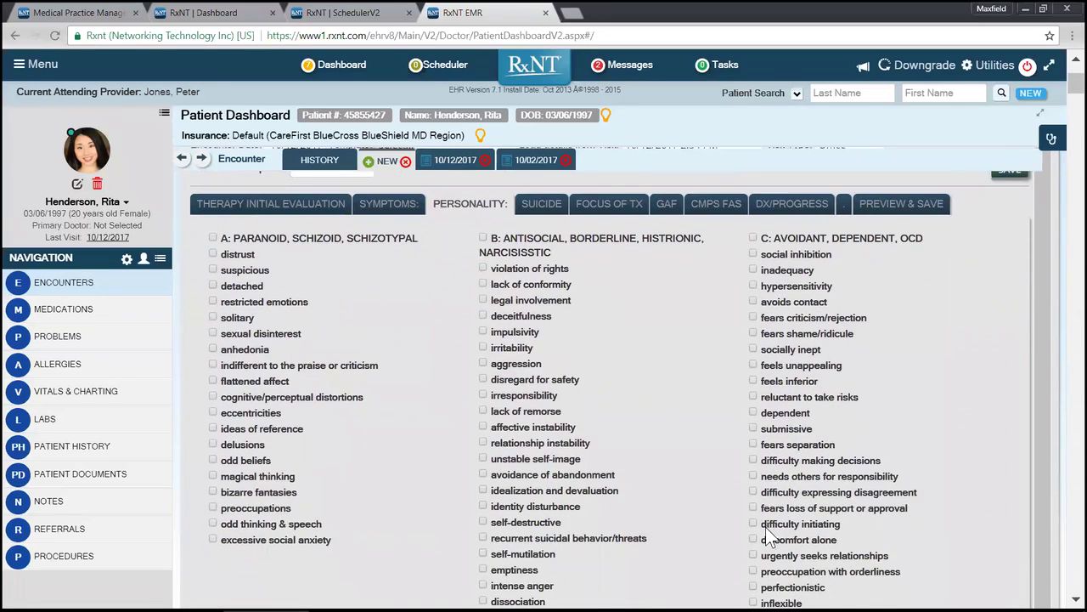
scroll(824, 551, "down", 1)
scroll(820, 539, "down", 3)
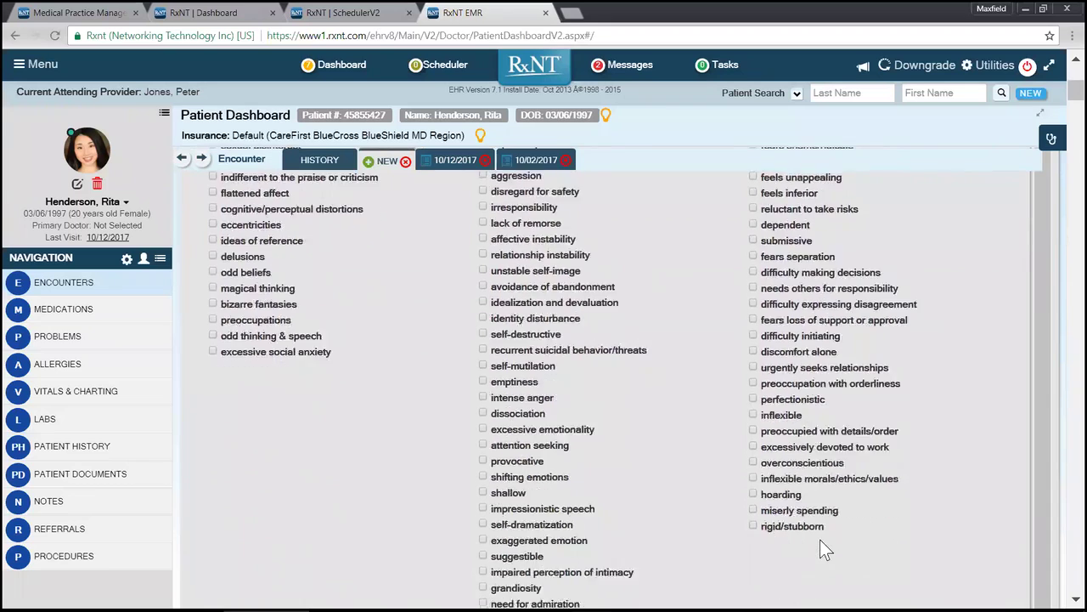
scroll(663, 388, "up", 3)
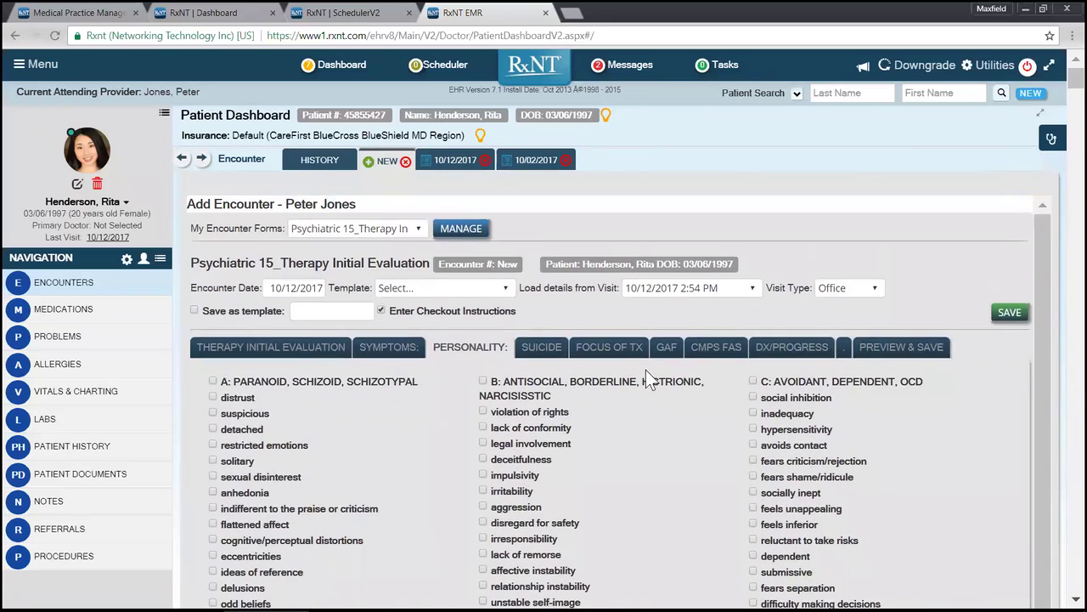
left_click(541, 340)
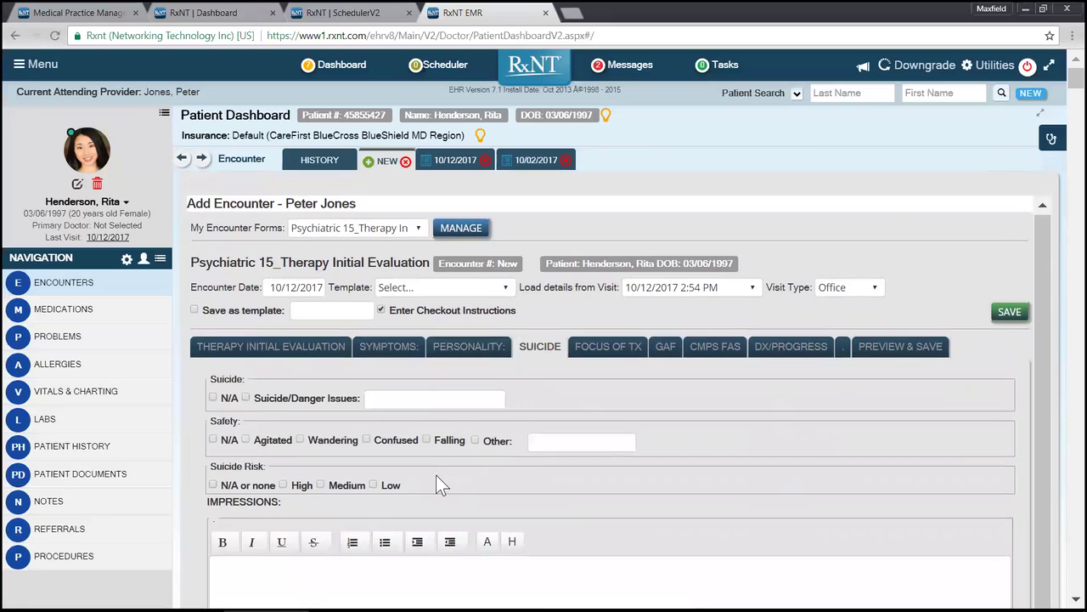
scroll(438, 495, "down", 1)
left_click(438, 501)
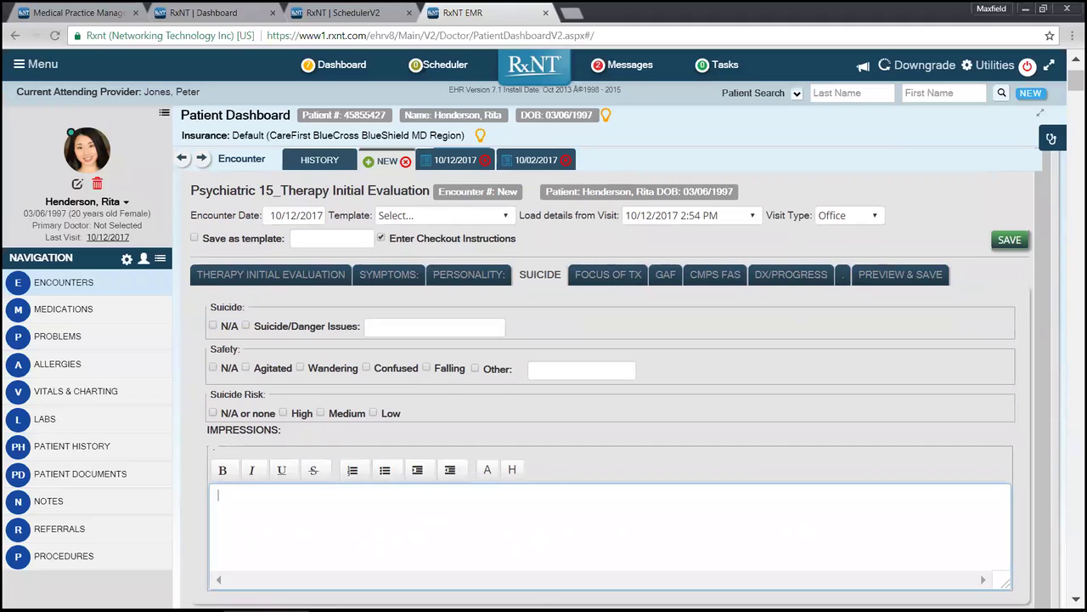
Step: Add visit code CPT 99212 (established patient, level 2) to the encounter
left_click(779, 278)
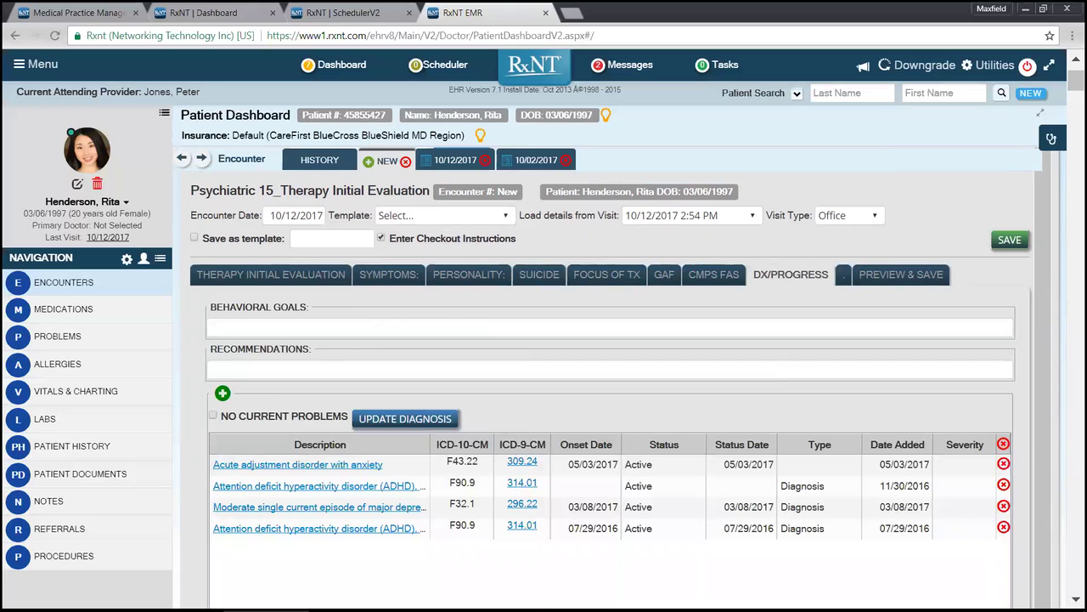
scroll(333, 497, "down", 1)
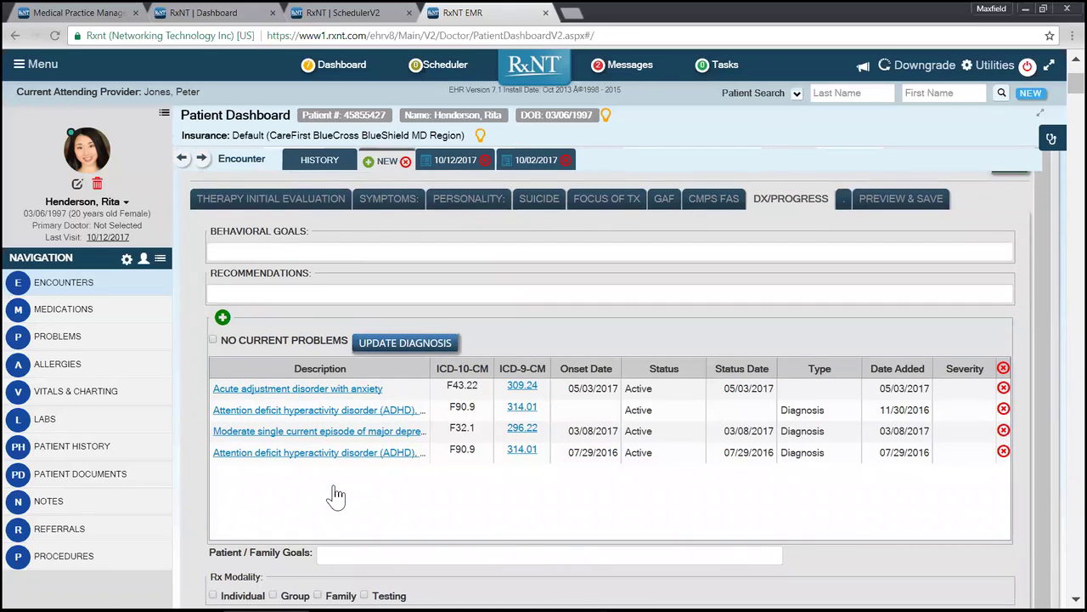
scroll(336, 495, "down", 1)
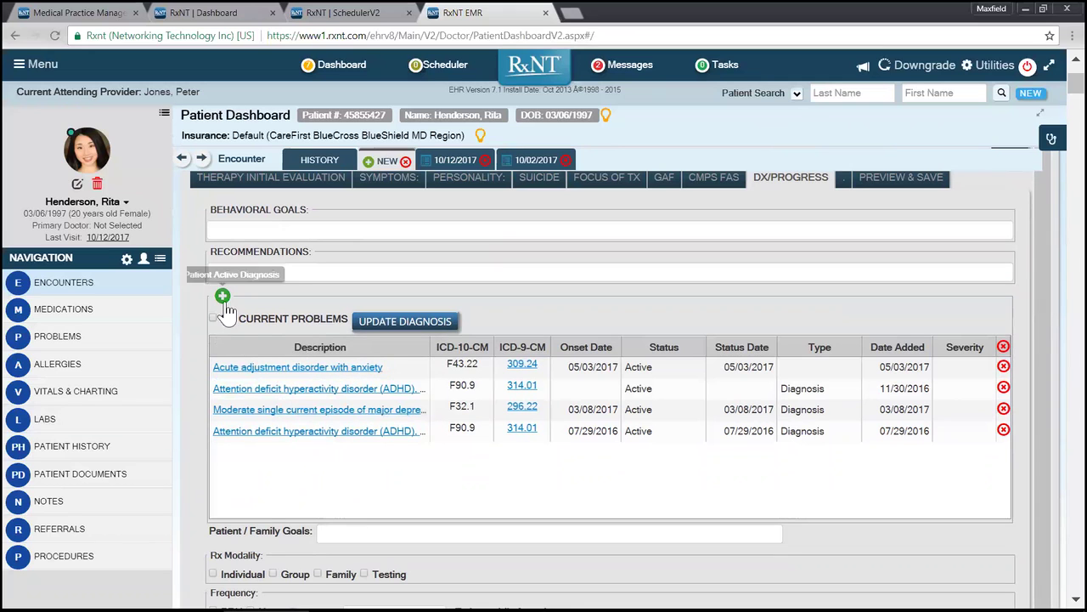
scroll(411, 444, "down", 3)
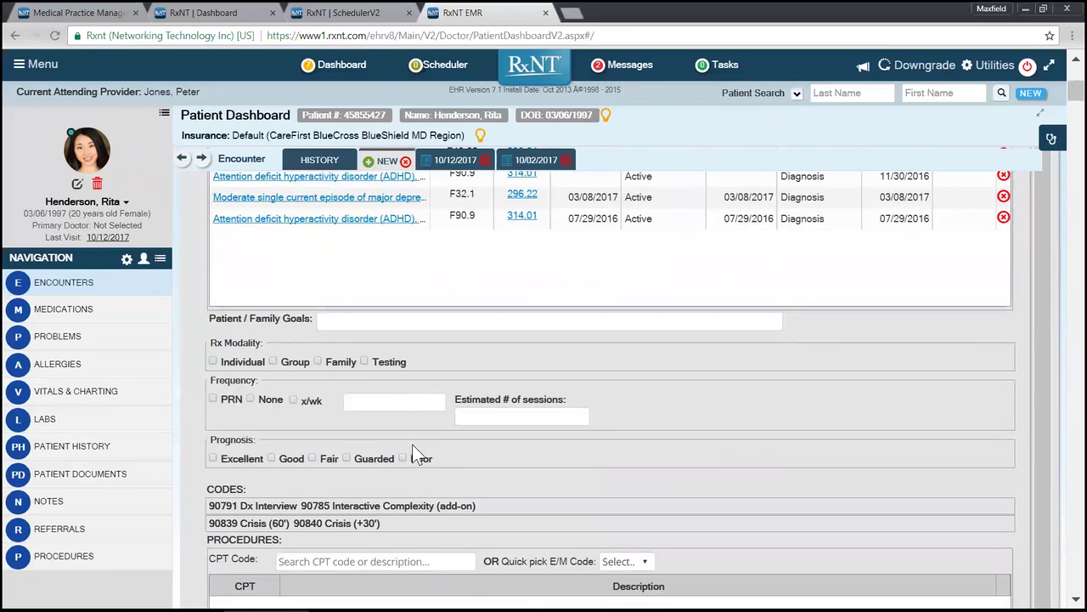
scroll(412, 451, "down", 2)
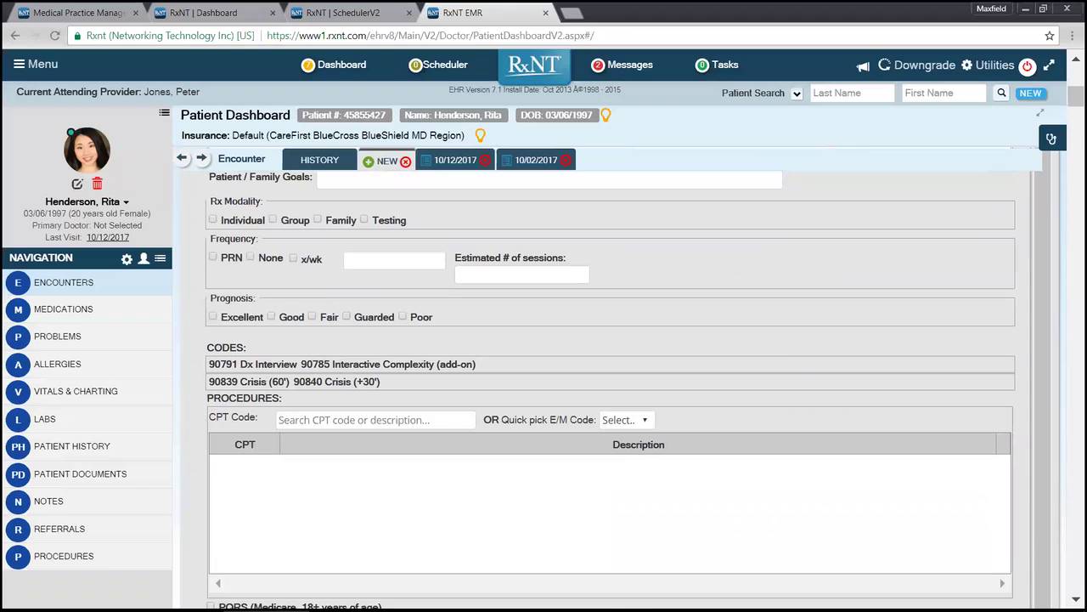
left_click(618, 419)
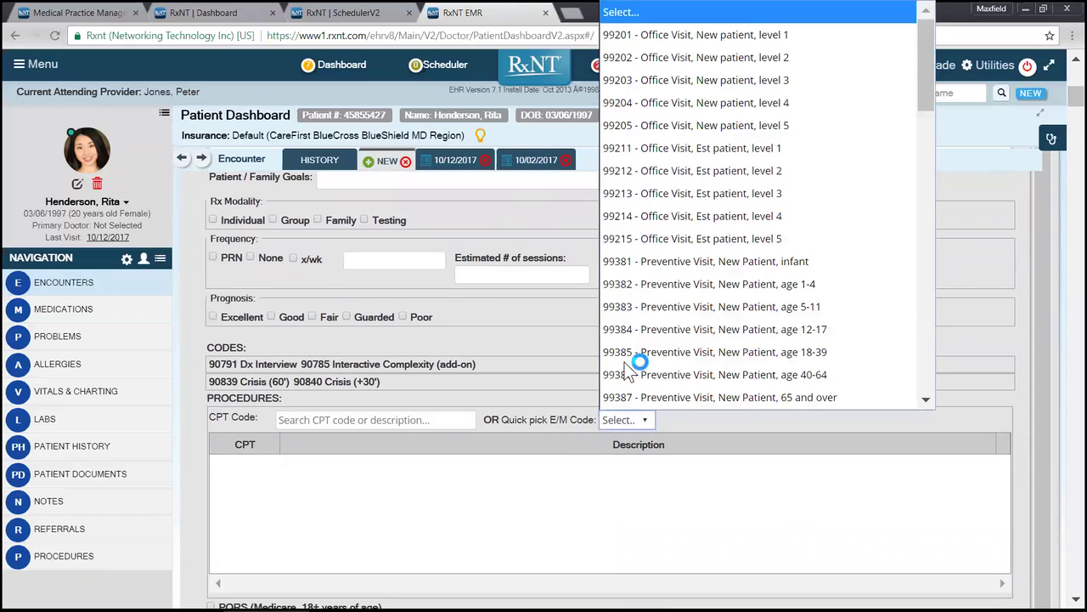
left_click(701, 170)
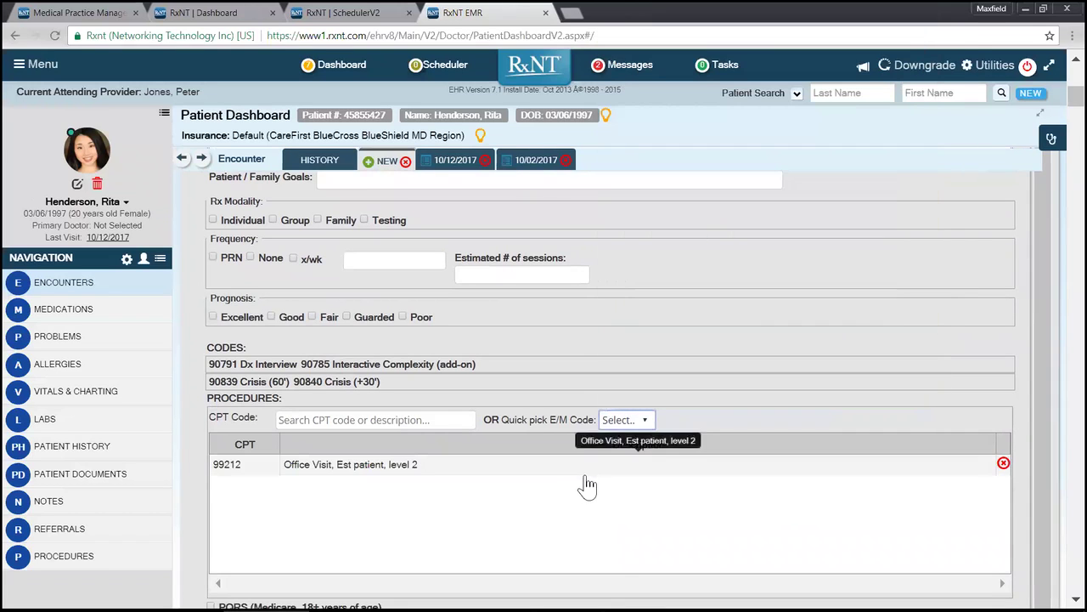
Step: Preview the finished therapy evaluation note
scroll(589, 489, "down", 1)
scroll(589, 493, "down", 1)
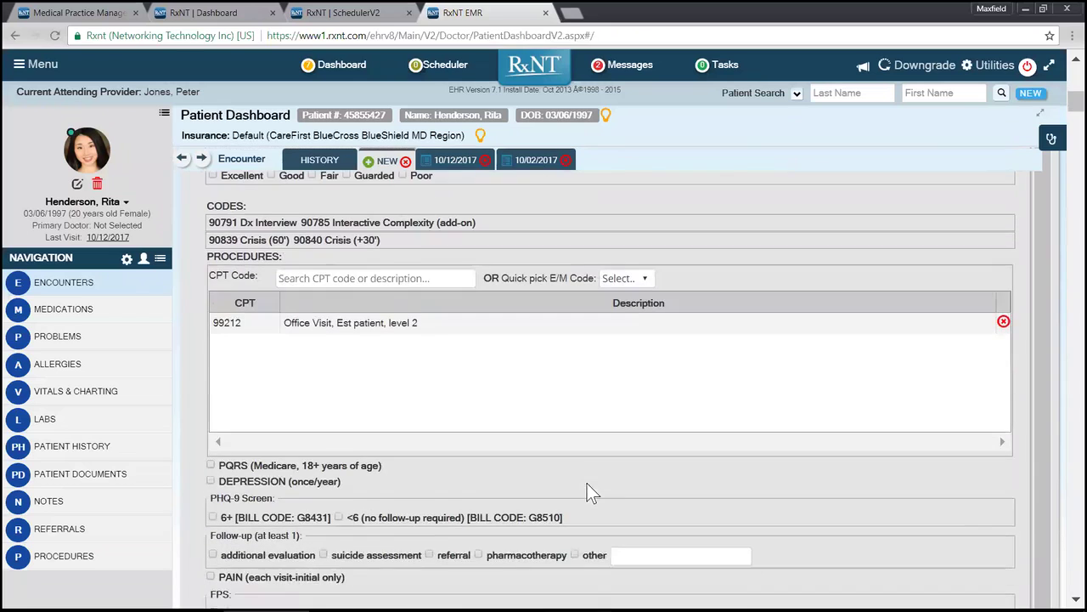
scroll(585, 449, "up", 4)
scroll(551, 326, "up", 5)
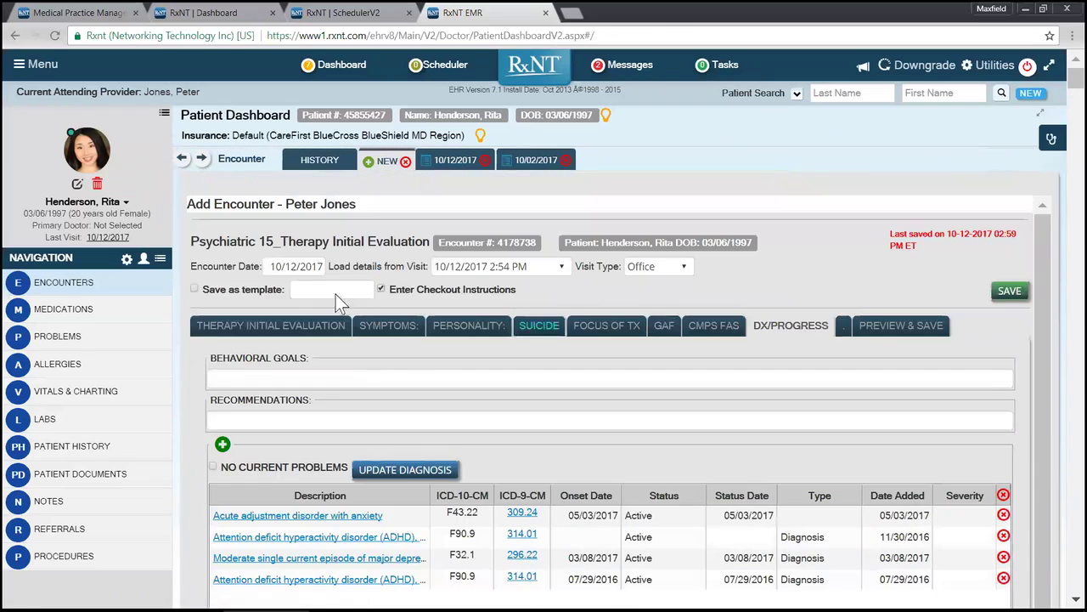
left_click(913, 327)
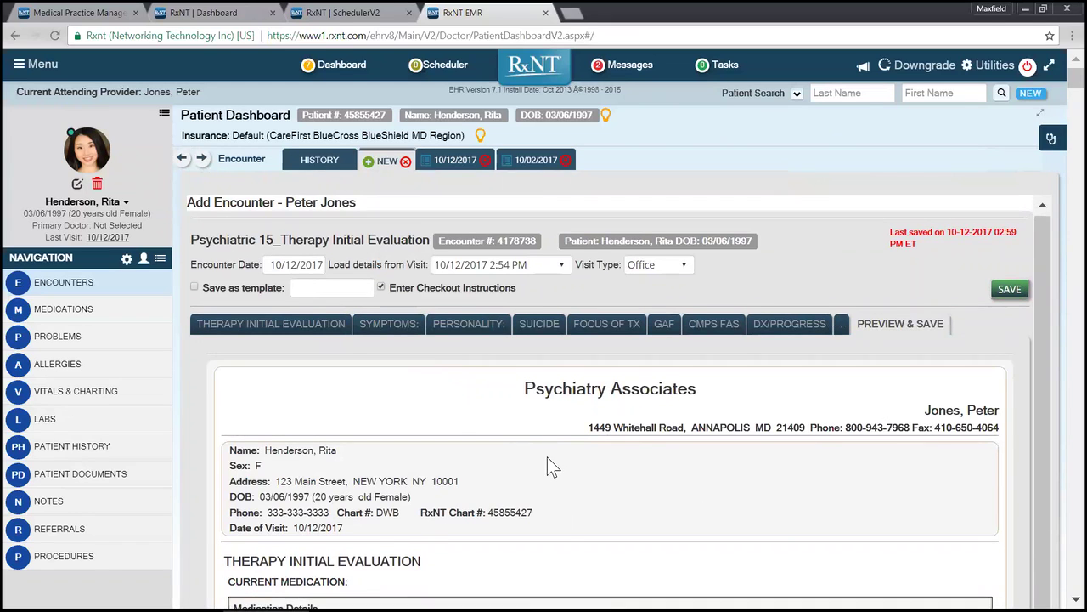
scroll(551, 459, "down", 1)
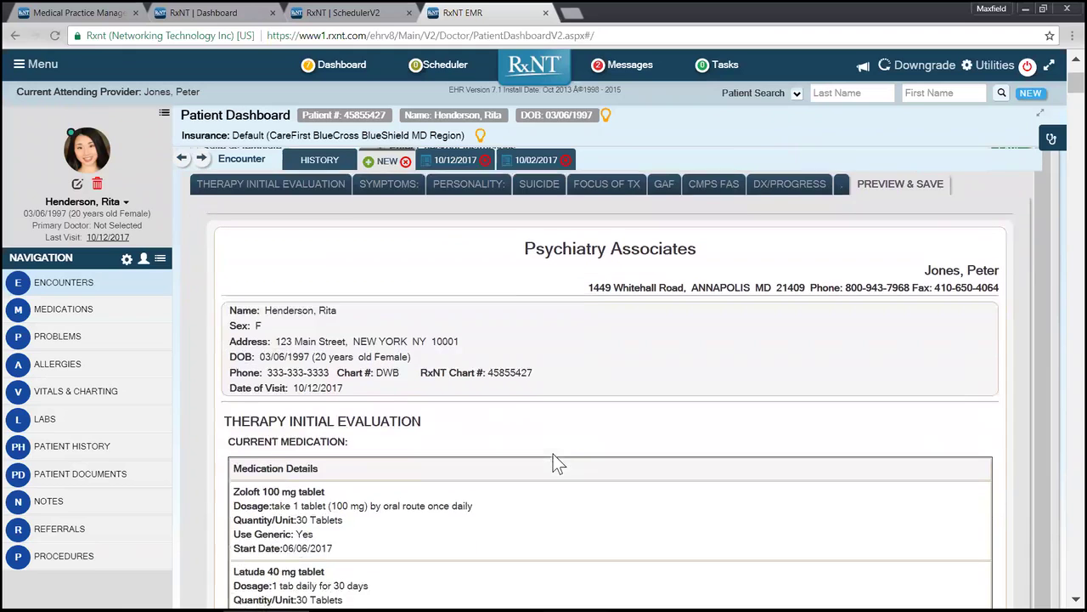
scroll(558, 463, "down", 1)
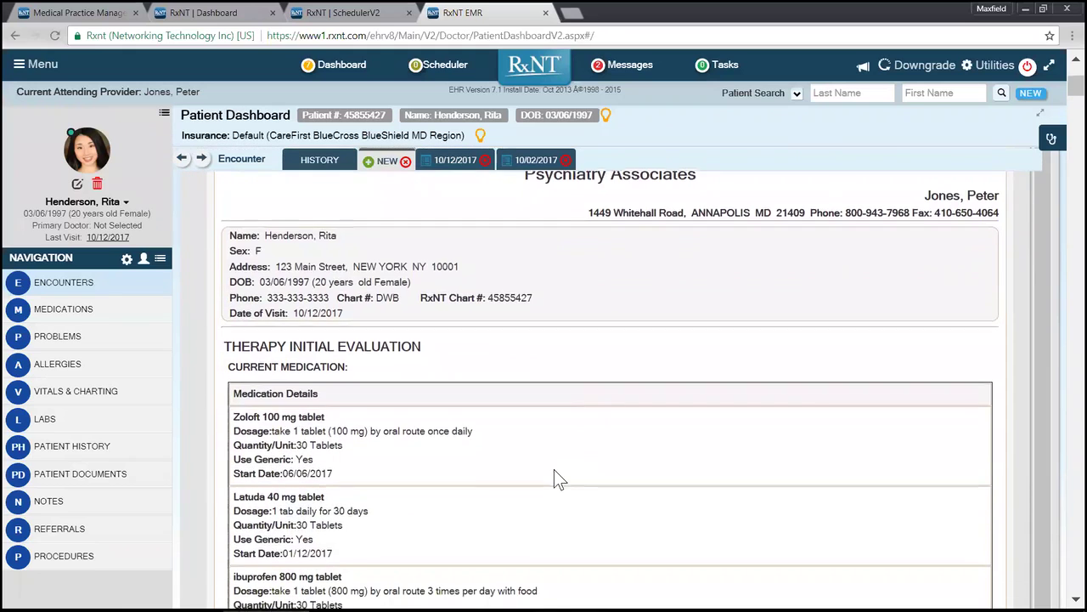
scroll(554, 469, "down", 2)
scroll(556, 475, "down", 2)
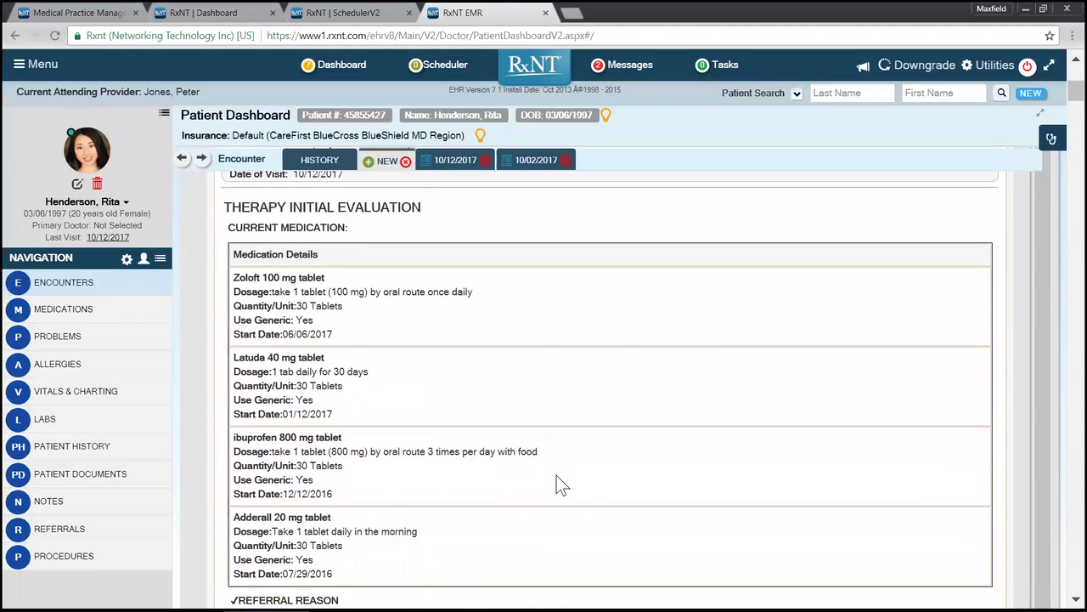
scroll(558, 481, "down", 4)
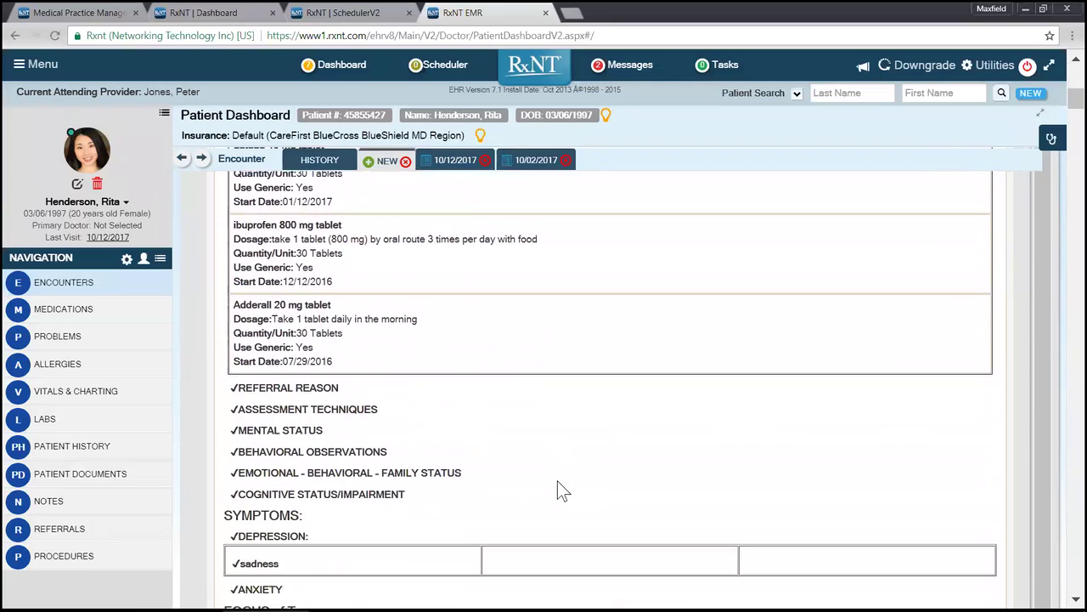
scroll(557, 483, "down", 3)
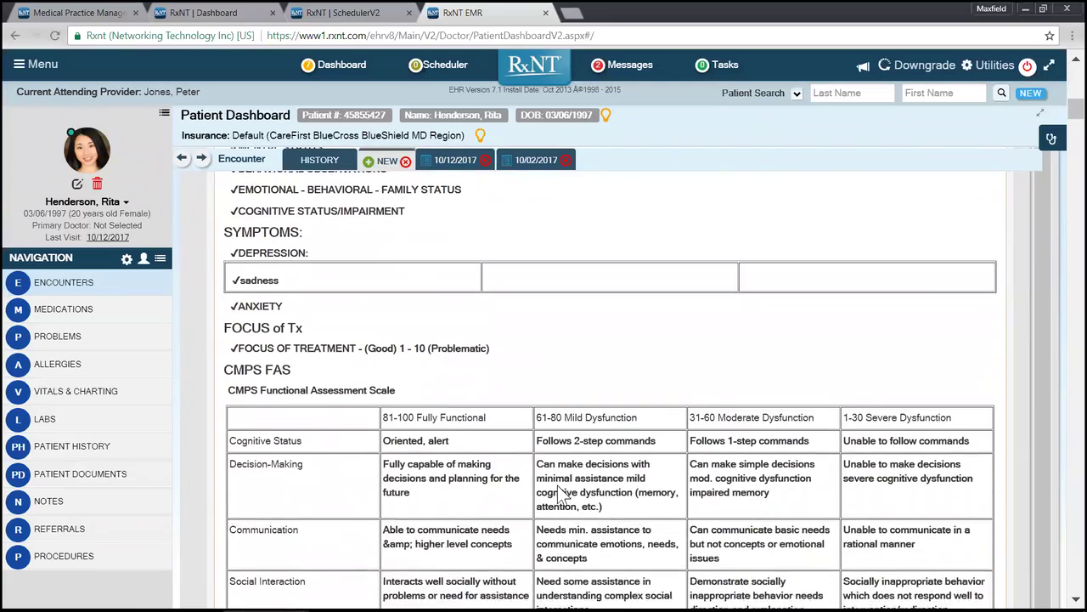
scroll(559, 491, "down", 5)
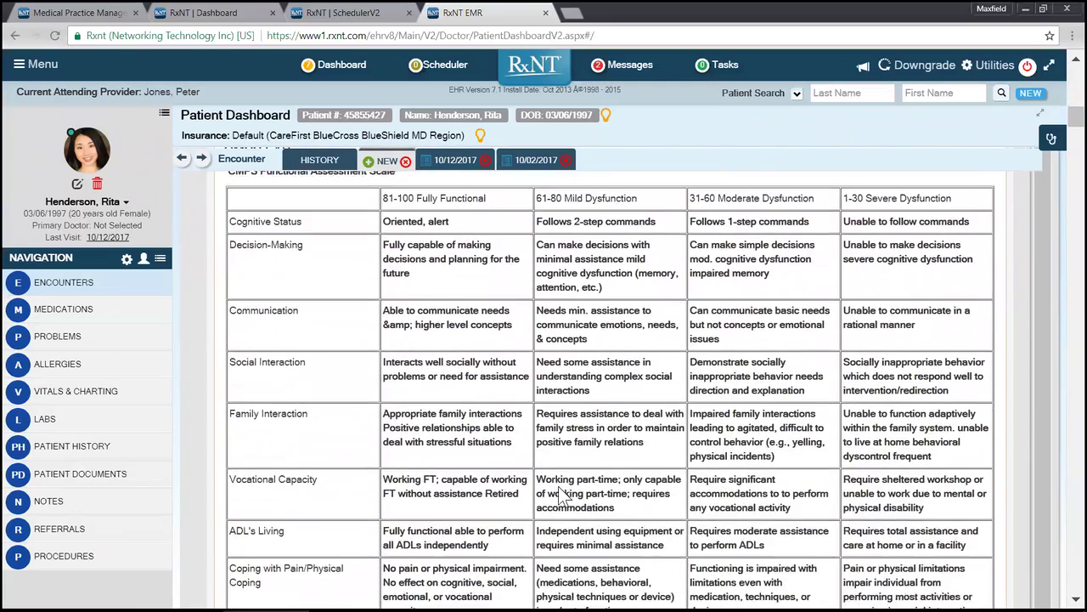
scroll(559, 490, "down", 5)
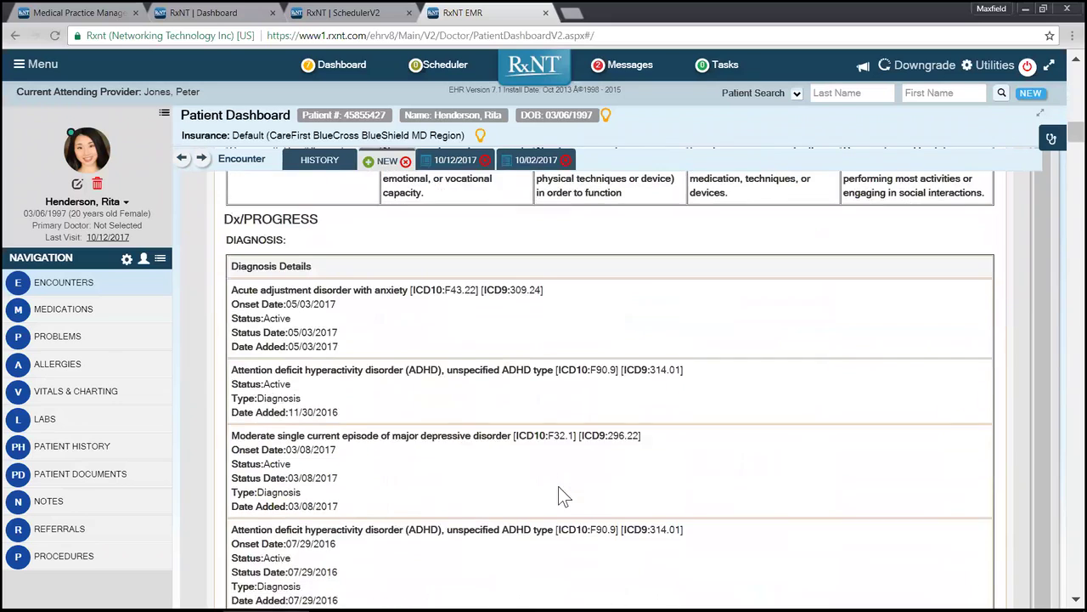
scroll(562, 498, "down", 1)
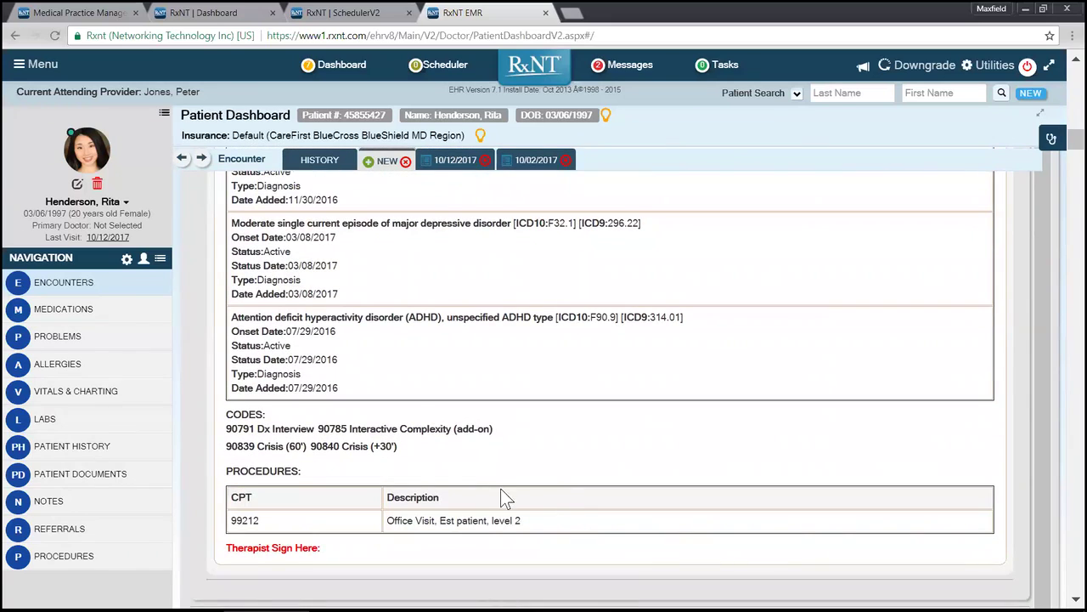
scroll(497, 436, "up", 15)
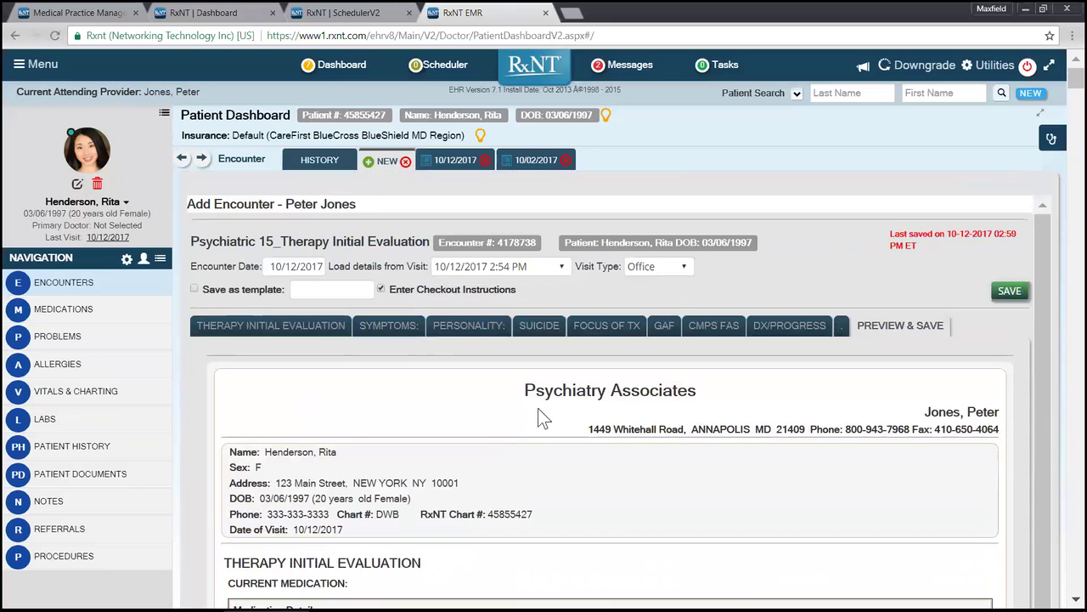
Step: Close the unsaved new encounter and return to the encounter history list
left_click(421, 288)
left_click_drag(536, 288, 413, 299)
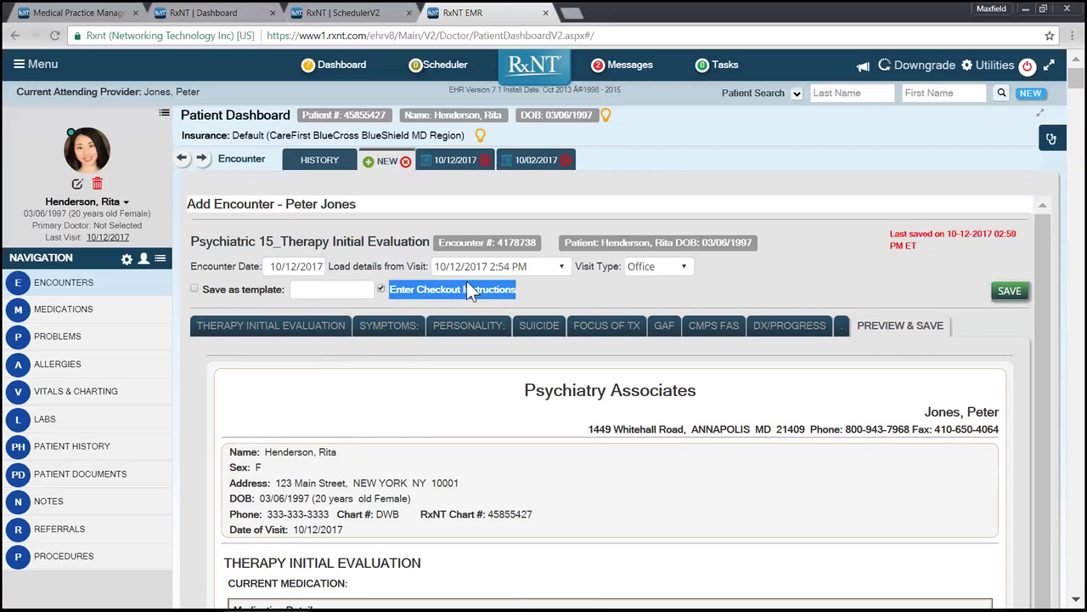
left_click(532, 302)
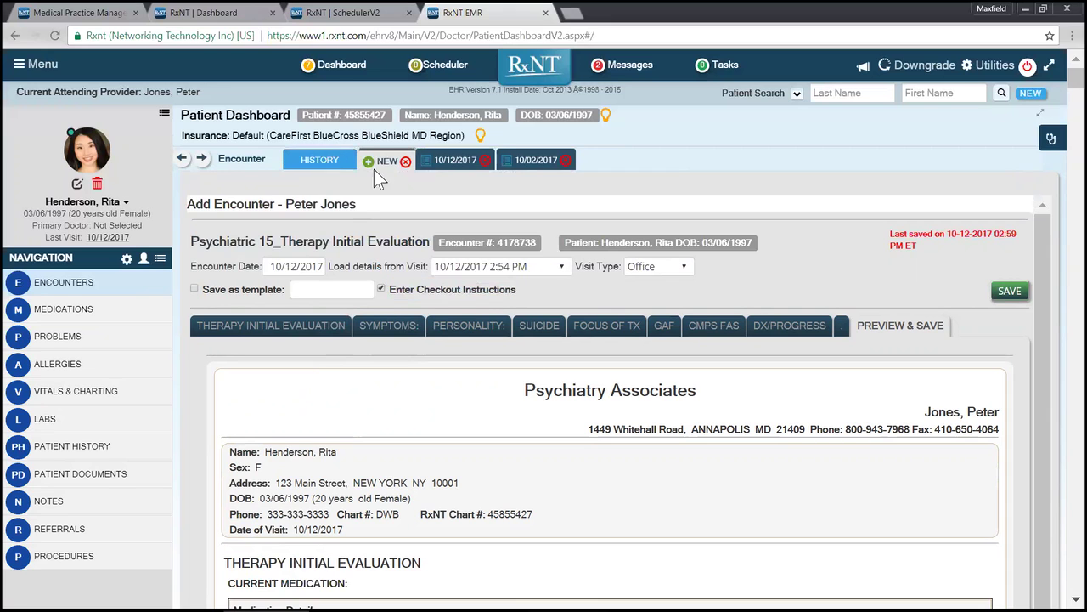
left_click(405, 161)
left_click(323, 164)
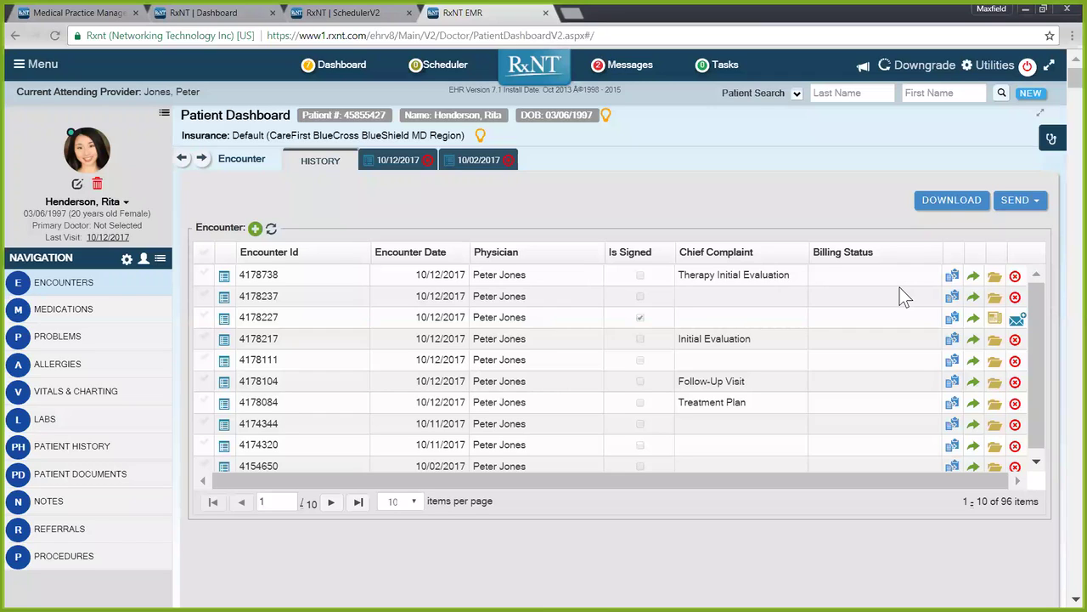
Step: From the Dashboard, list Not Released encounters and start a Global Patient Search
left_click(344, 68)
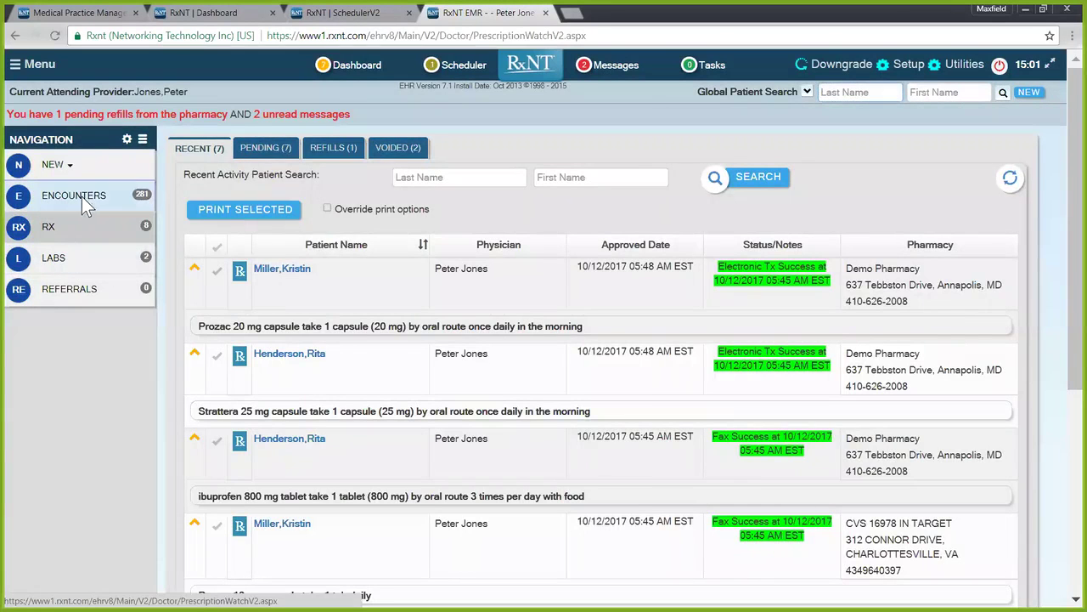
left_click(82, 196)
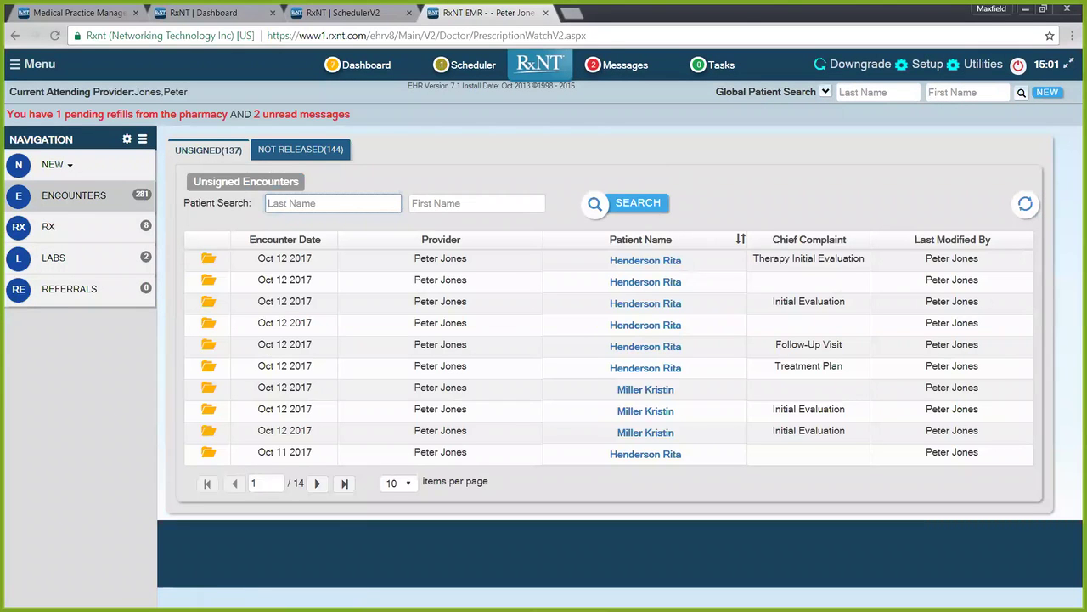
left_click(312, 153)
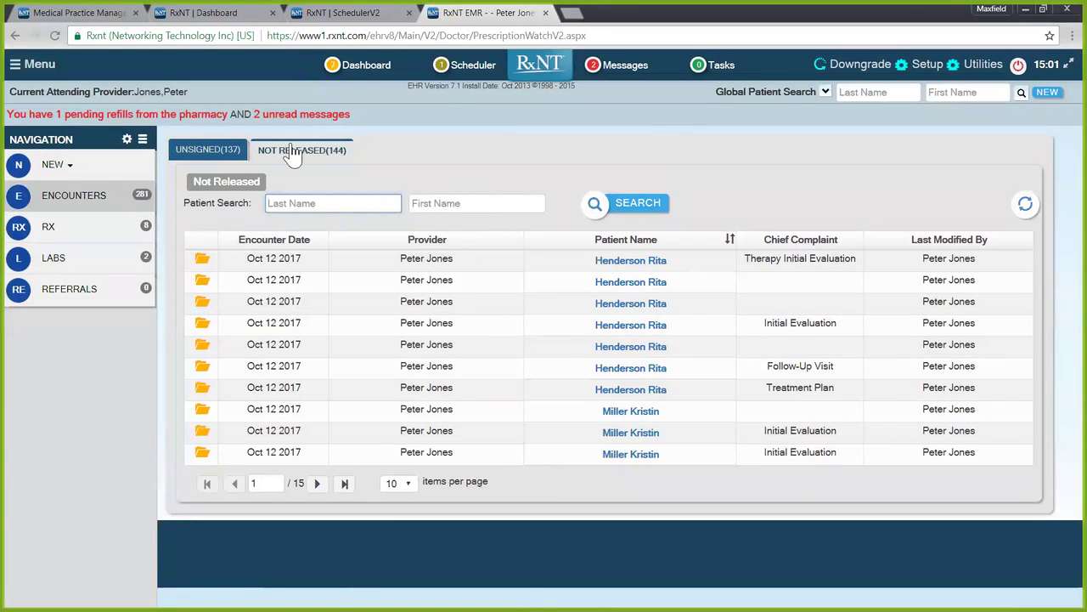
left_click(874, 92)
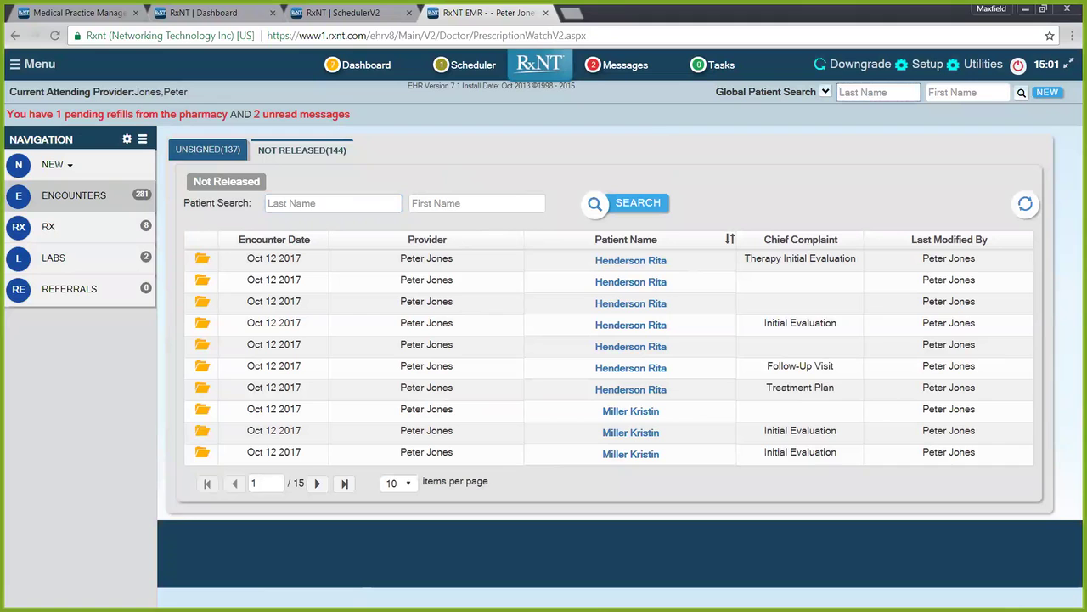
Step: Search for the patient by partial last name and open the matching chart
type("hend")
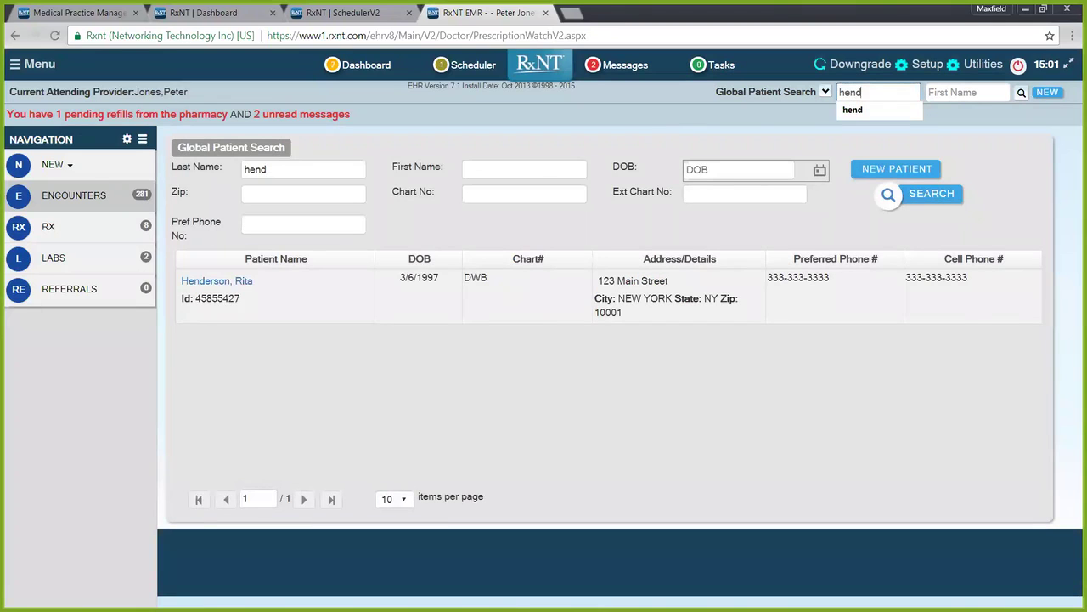
left_click(217, 282)
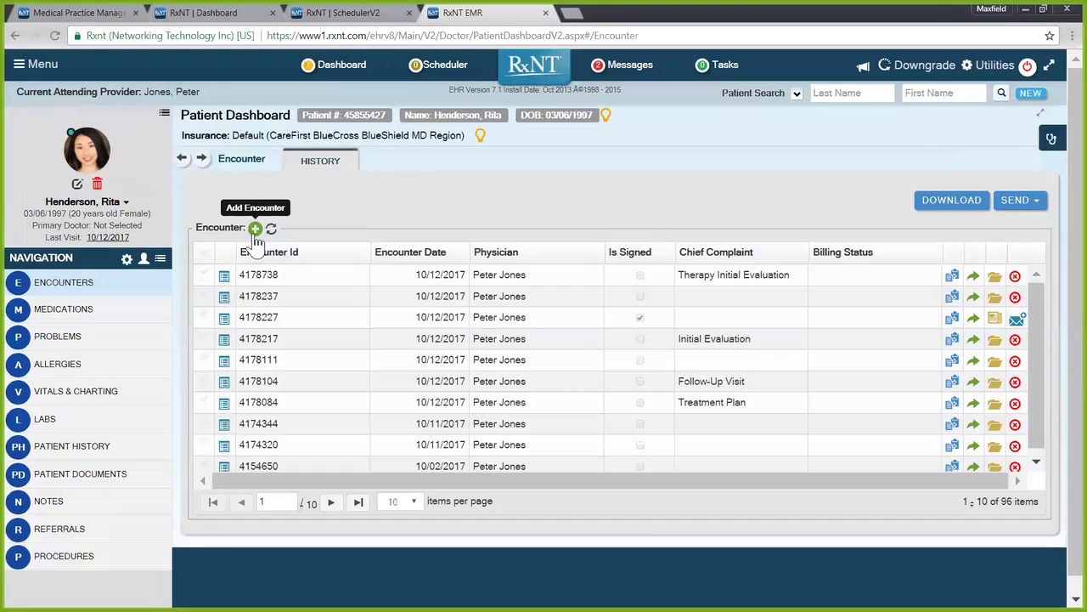
Step: Start a new encounter using the Psychiatric 36_Initial Evaluation form
left_click(255, 228)
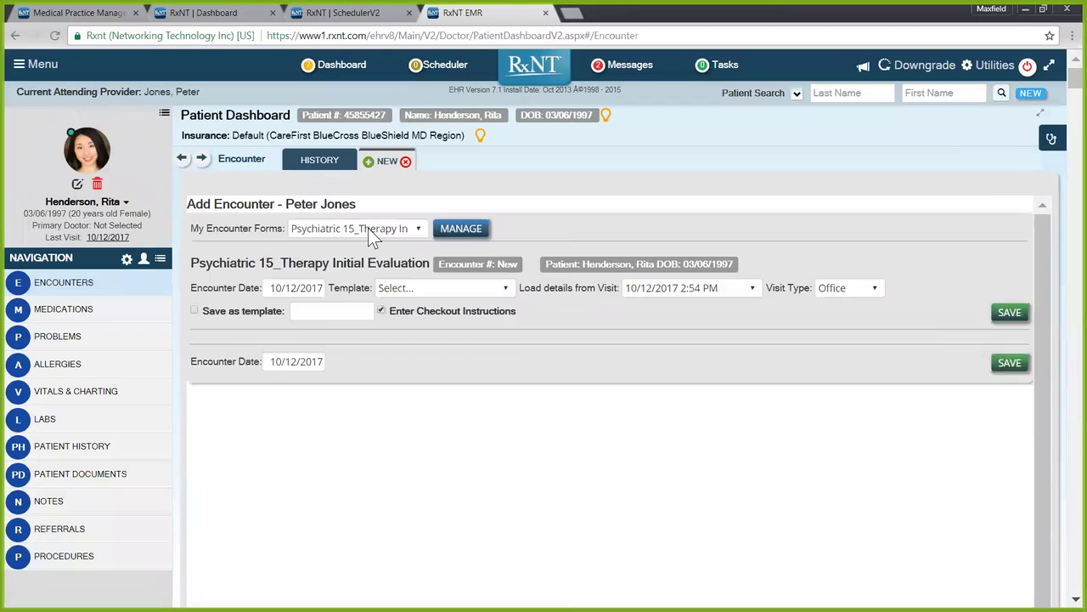
left_click(370, 231)
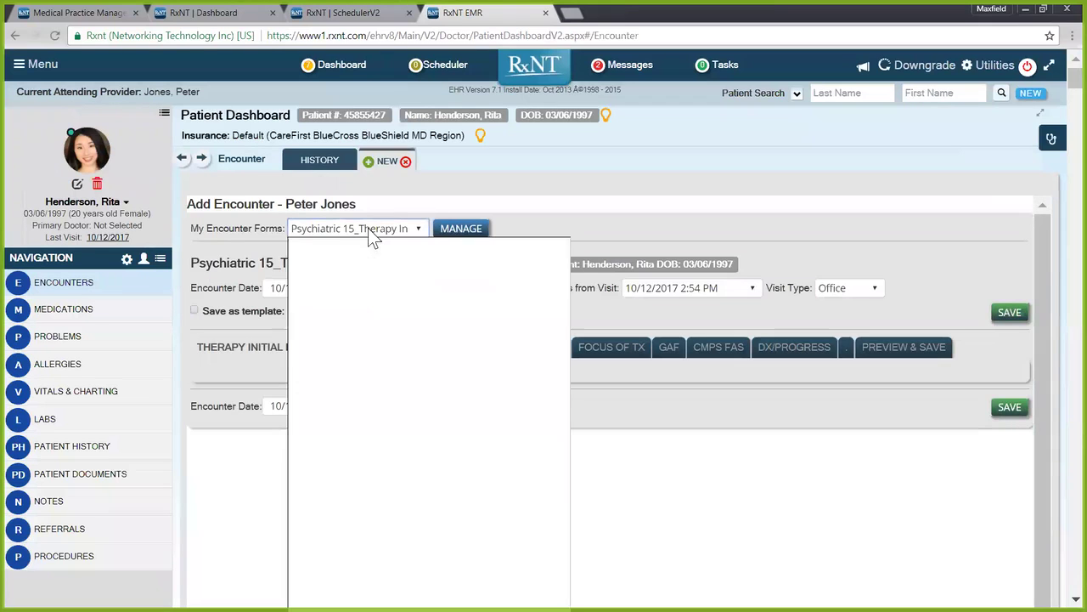
scroll(429, 540, "down", 1)
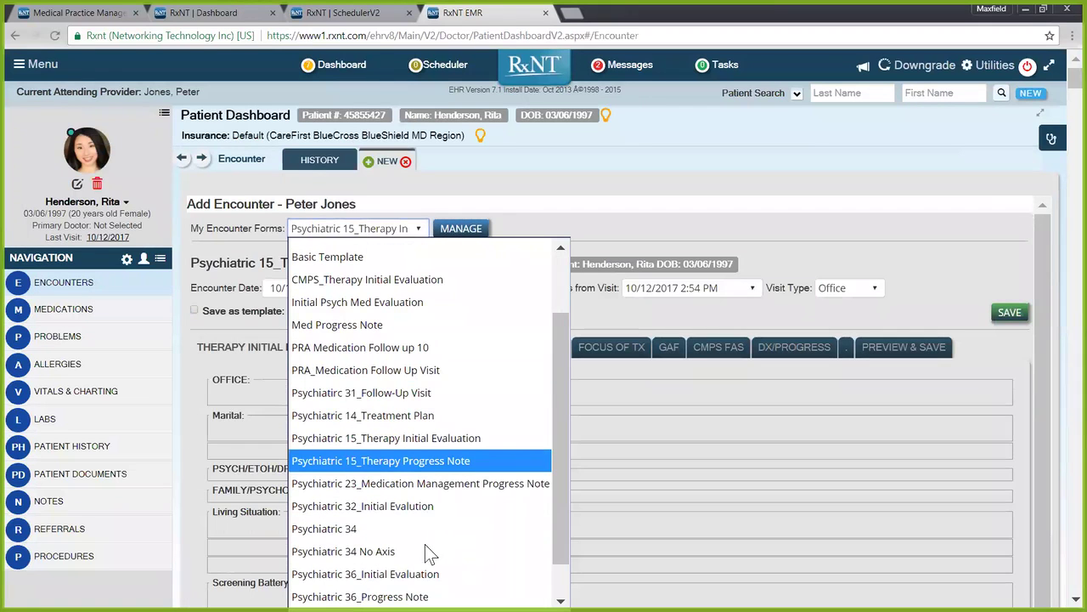
scroll(361, 532, "down", 1)
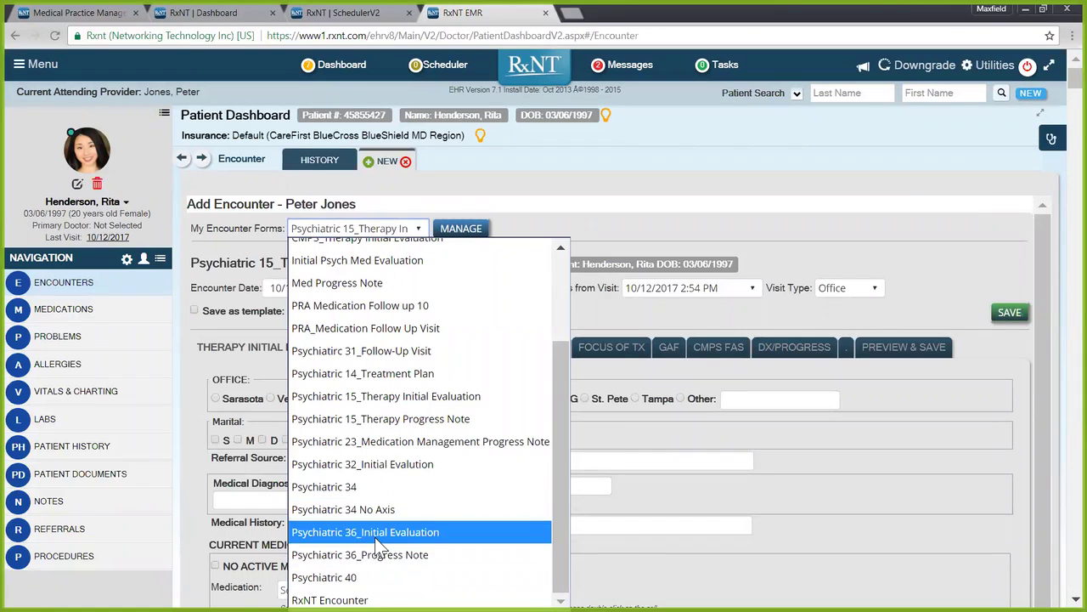
left_click(375, 533)
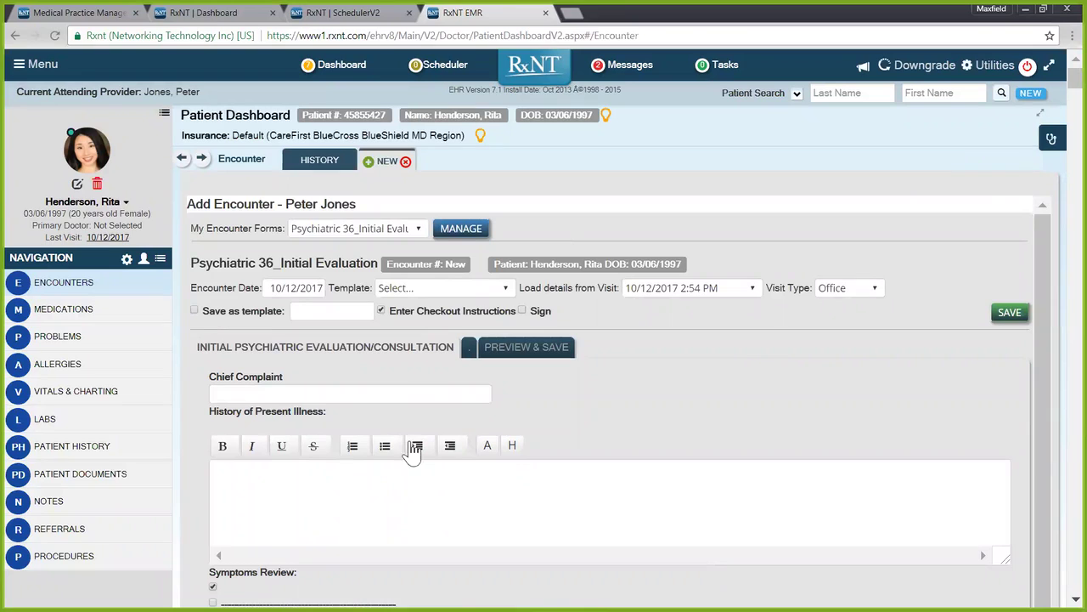
left_click(379, 389)
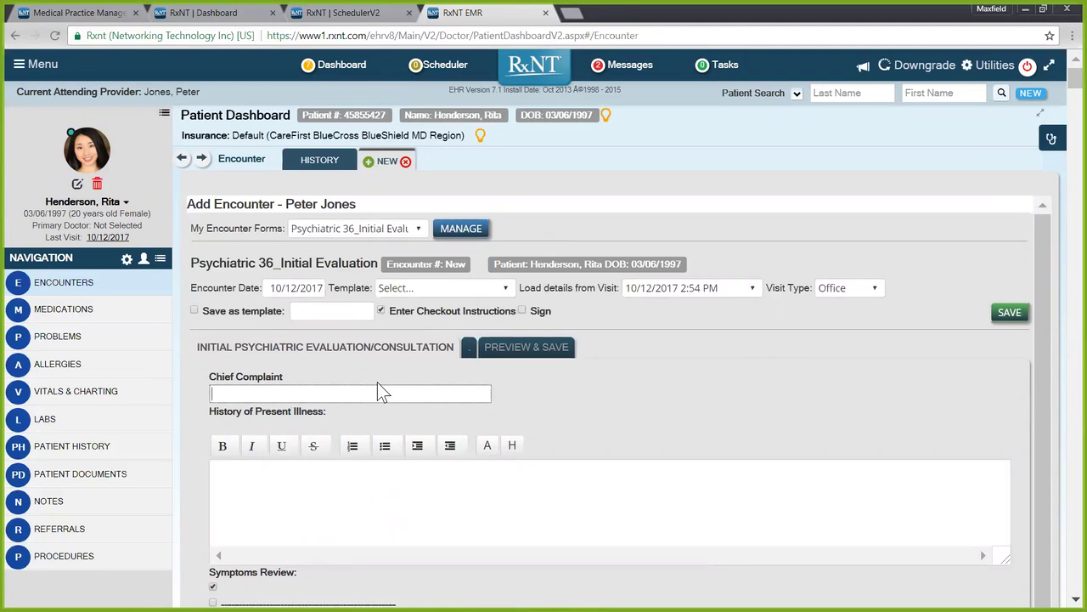
scroll(404, 416, "down", 1)
scroll(445, 461, "down", 1)
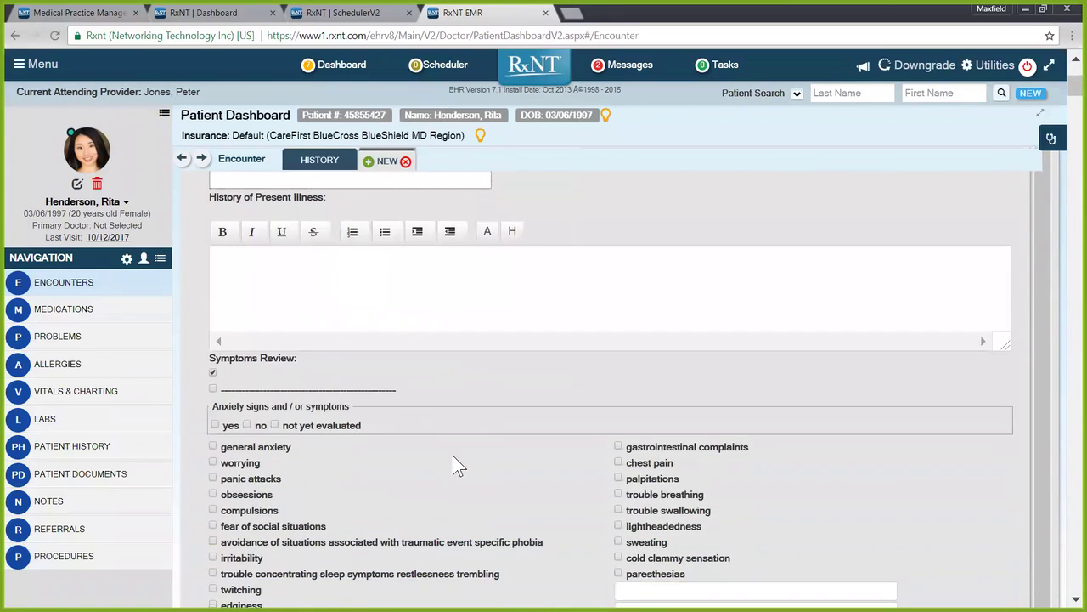
scroll(455, 467, "down", 1)
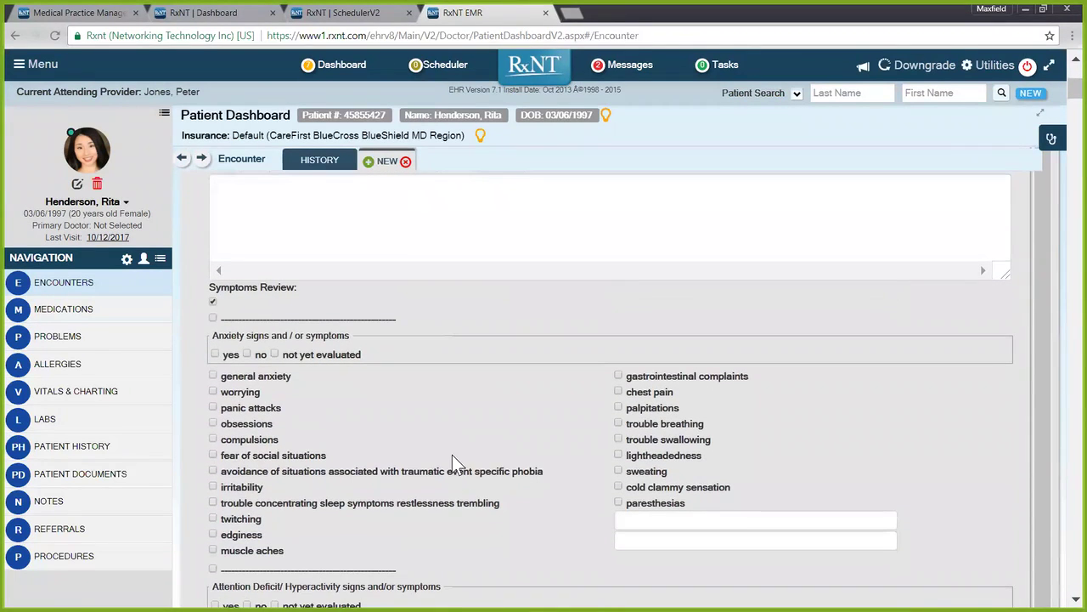
scroll(476, 455, "down", 1)
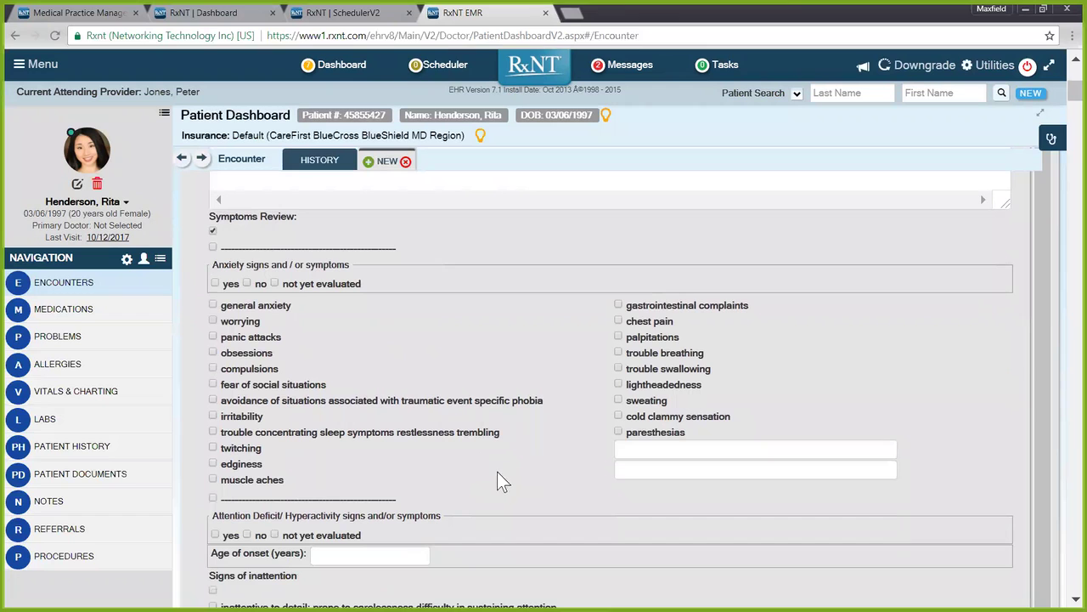
scroll(509, 496, "down", 2)
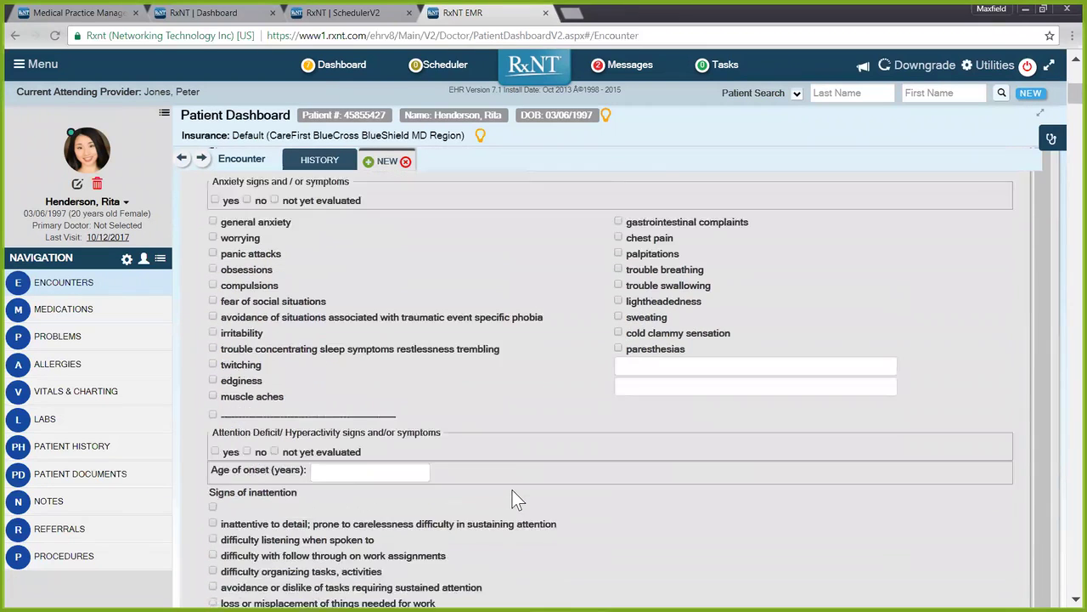
scroll(520, 495, "down", 2)
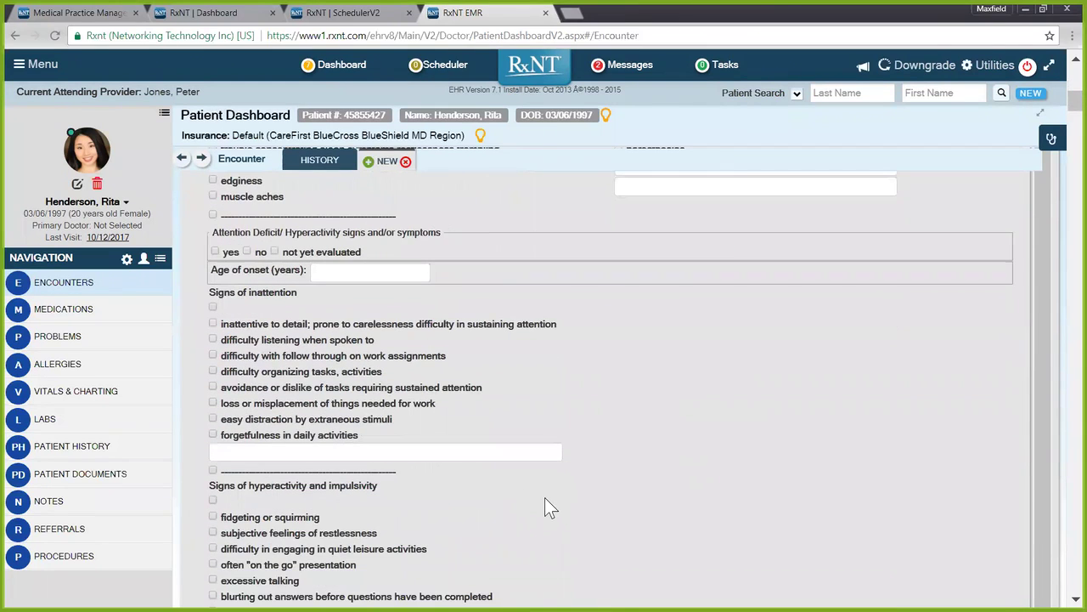
scroll(553, 508, "down", 2)
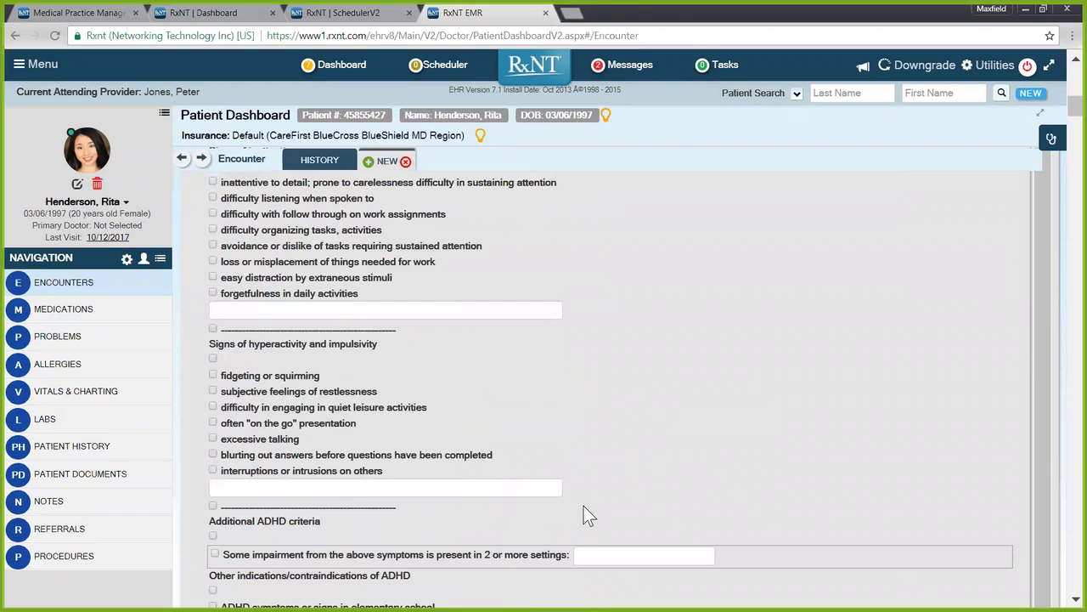
scroll(584, 506, "down", 3)
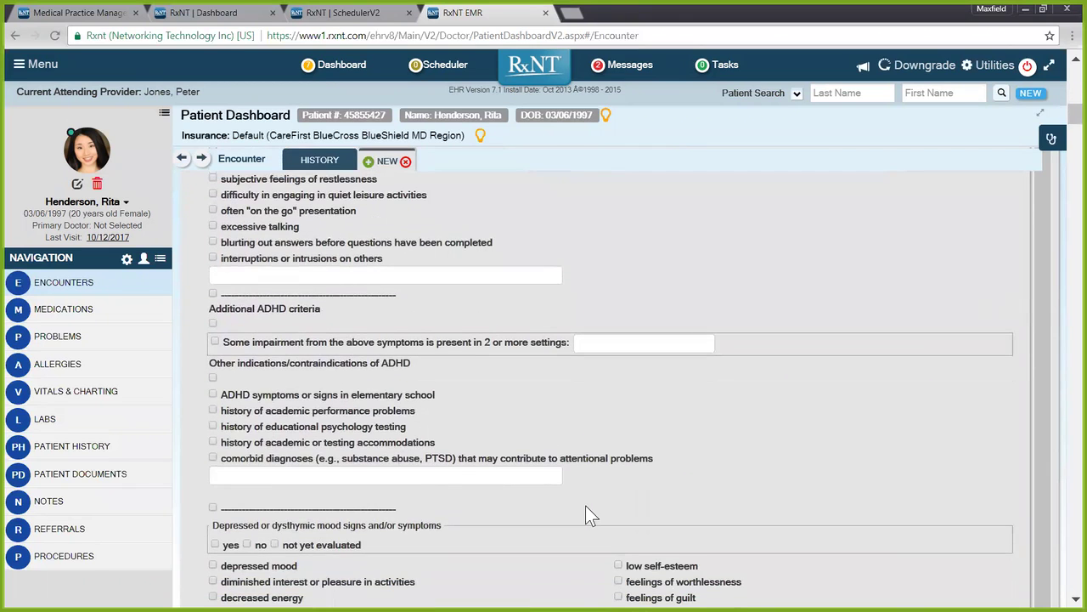
scroll(585, 506, "down", 2)
scroll(590, 520, "down", 1)
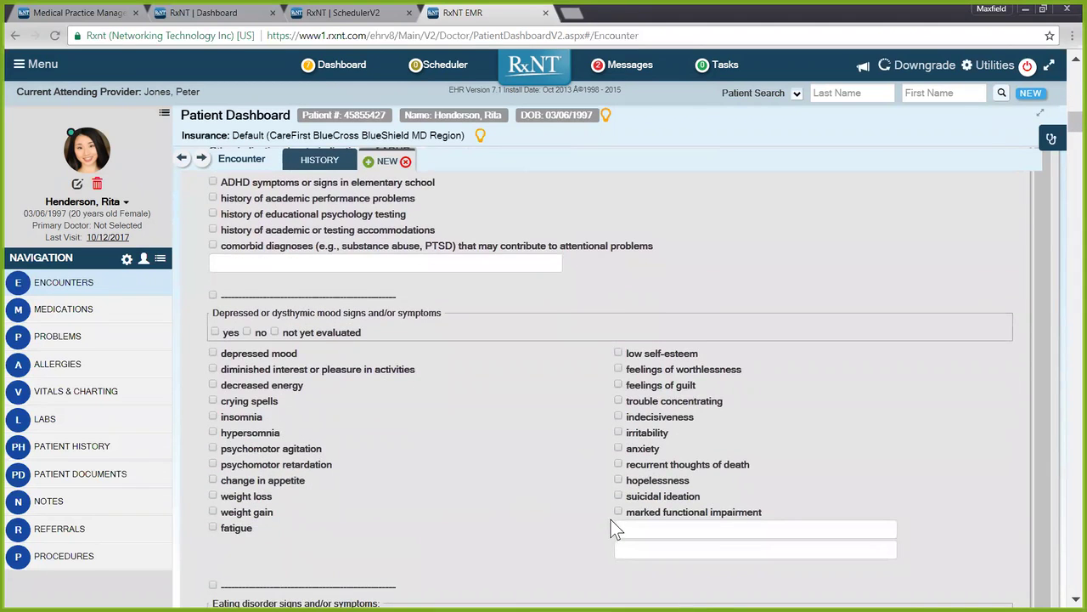
scroll(611, 519, "down", 3)
scroll(594, 514, "down", 3)
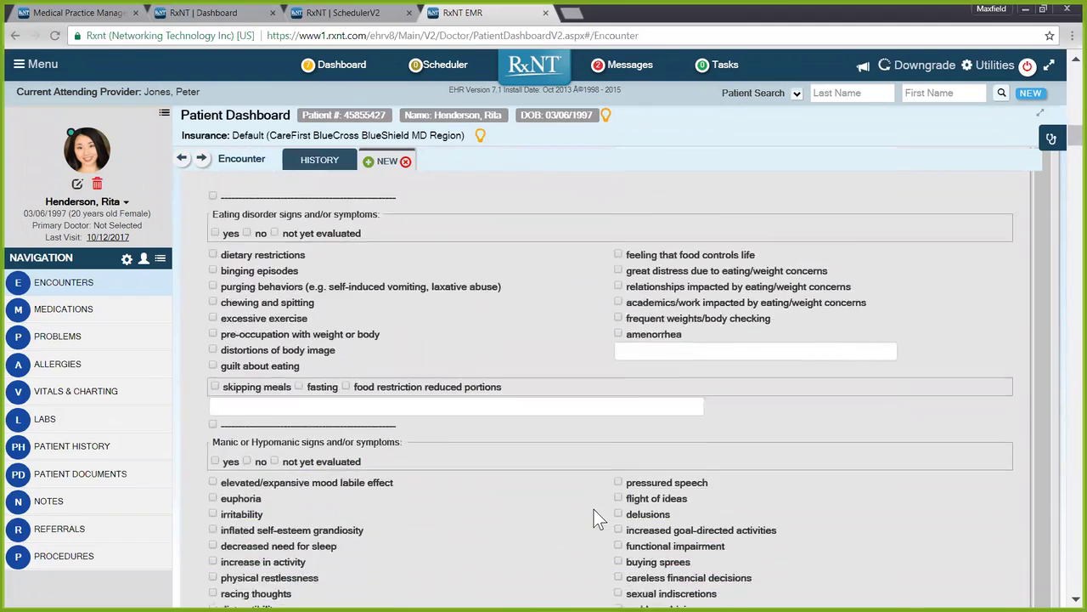
scroll(595, 515, "down", 1)
scroll(596, 514, "down", 3)
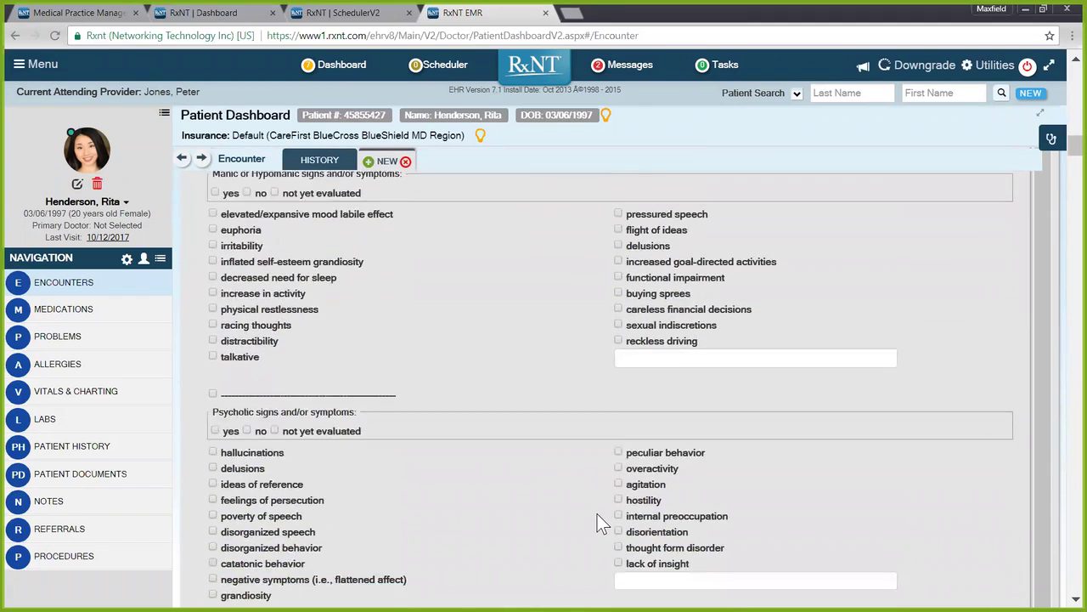
scroll(611, 522, "down", 7)
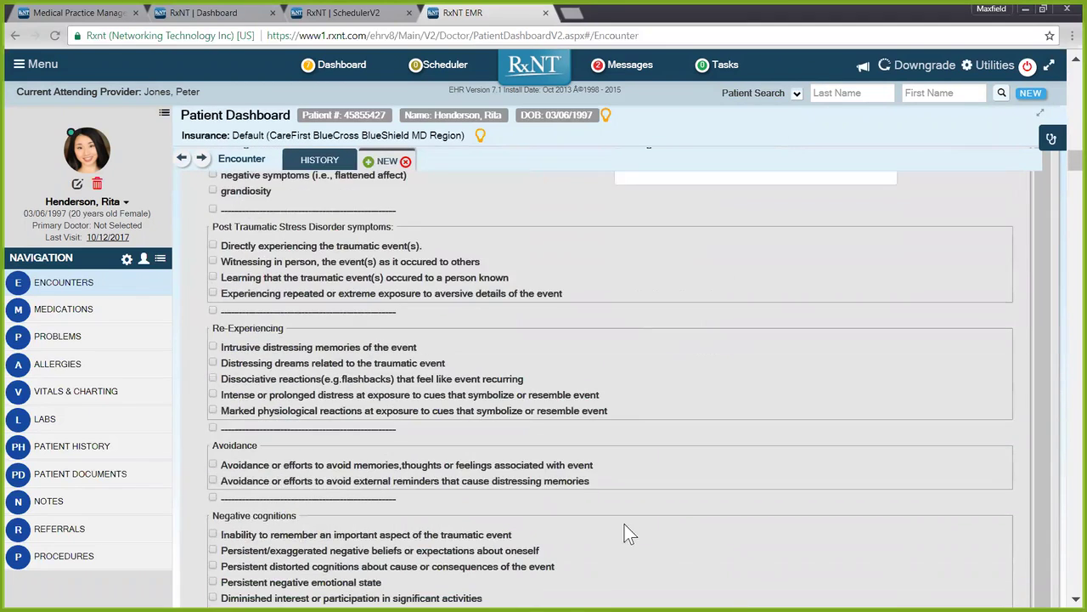
scroll(637, 531, "down", 4)
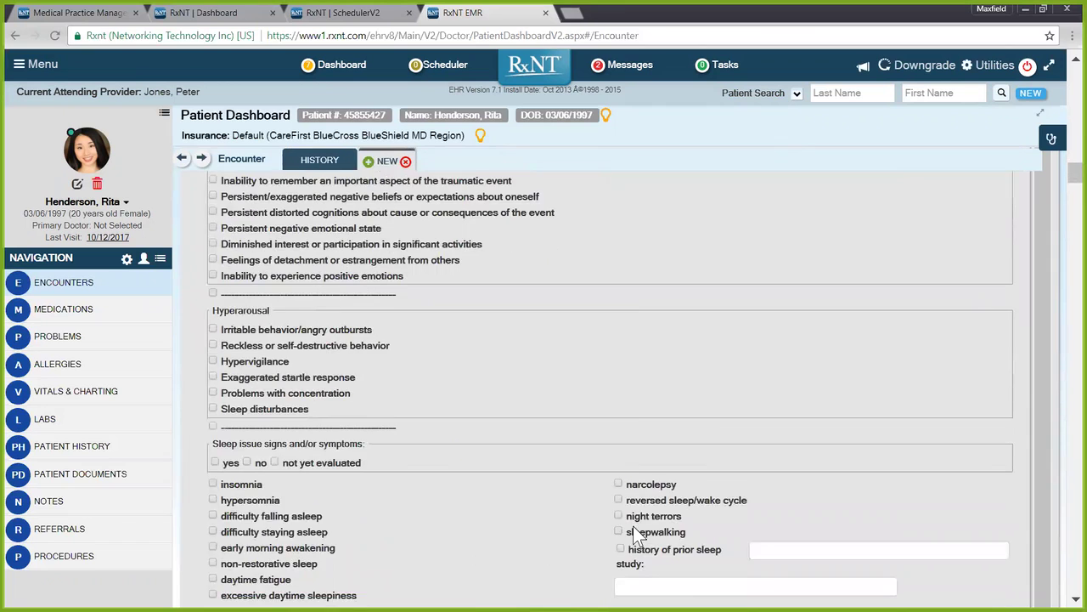
scroll(671, 569, "down", 6)
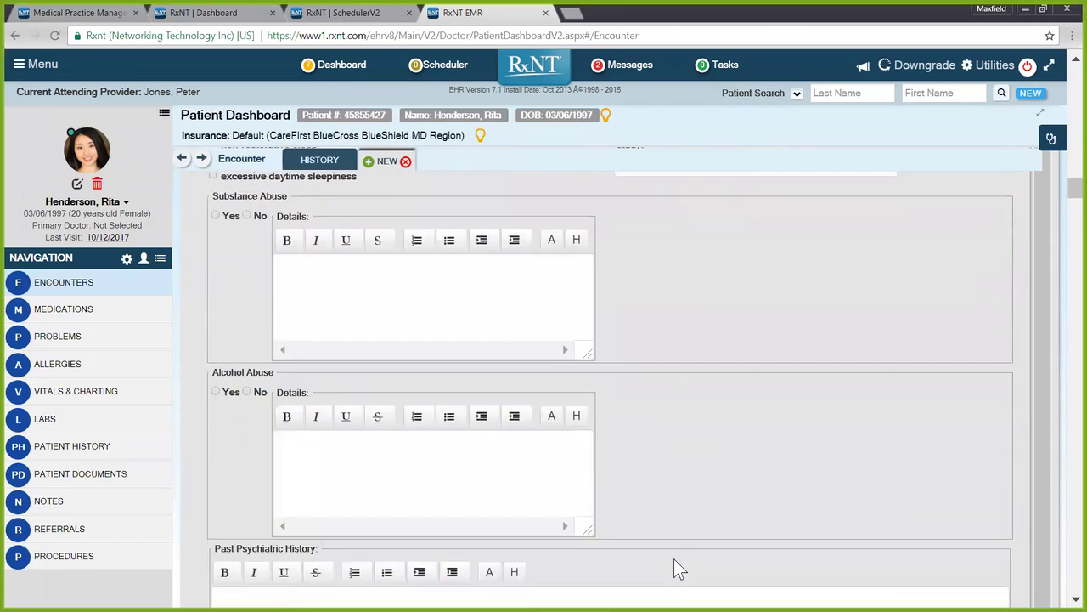
scroll(693, 567, "down", 1)
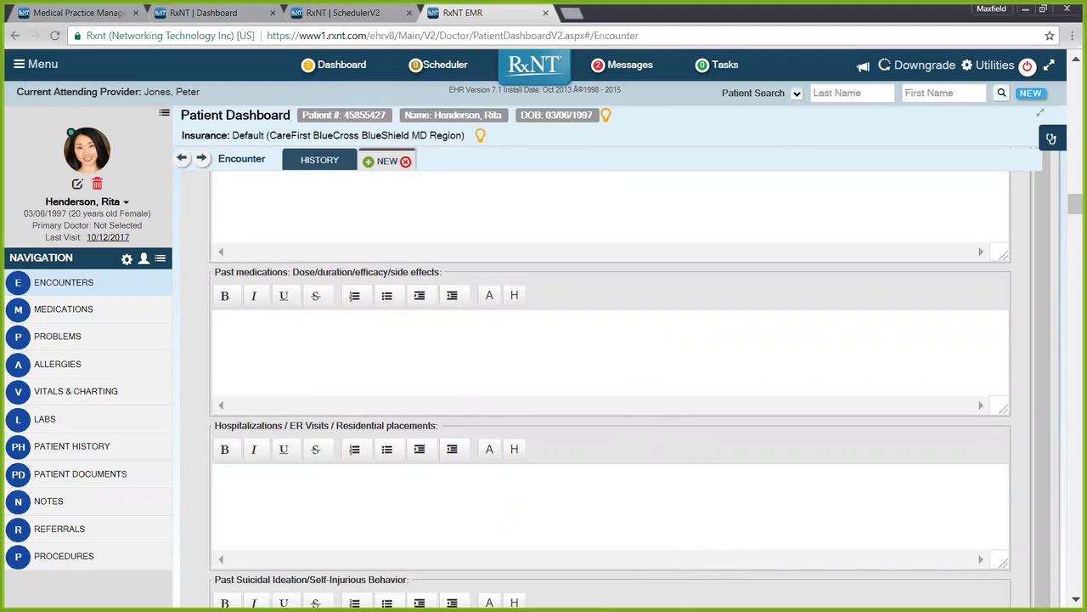
scroll(497, 459, "down", 5)
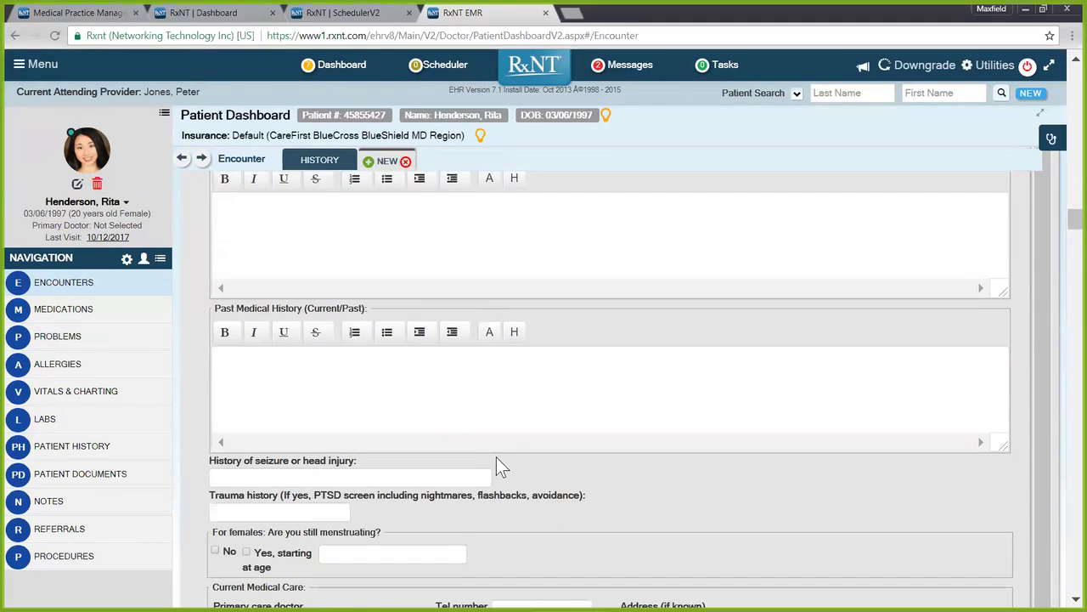
scroll(499, 465, "down", 2)
scroll(548, 442, "down", 4)
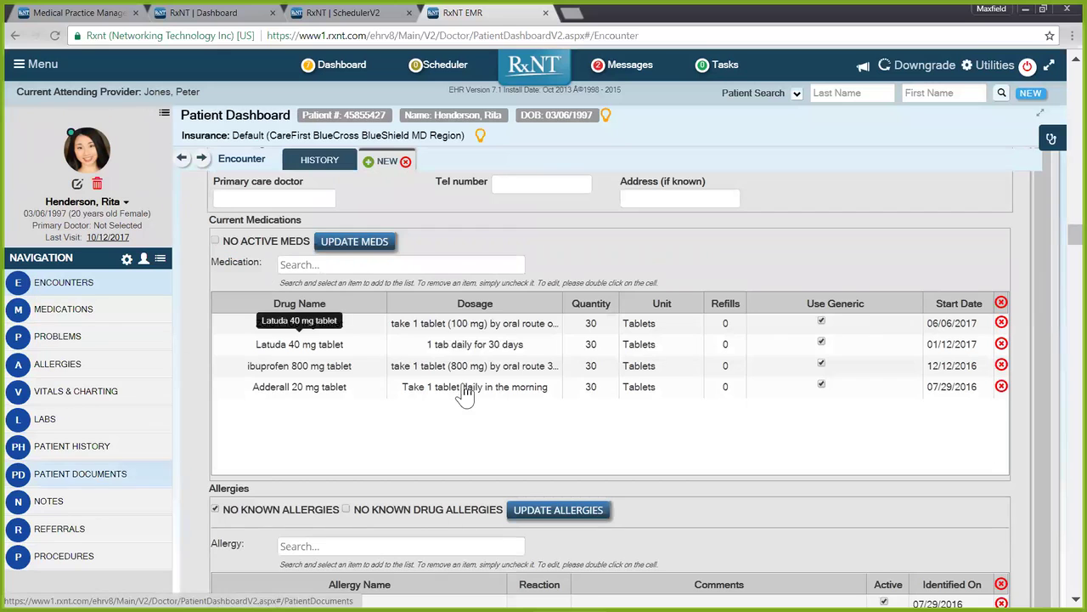
scroll(464, 392, "down", 1)
scroll(399, 502, "down", 2)
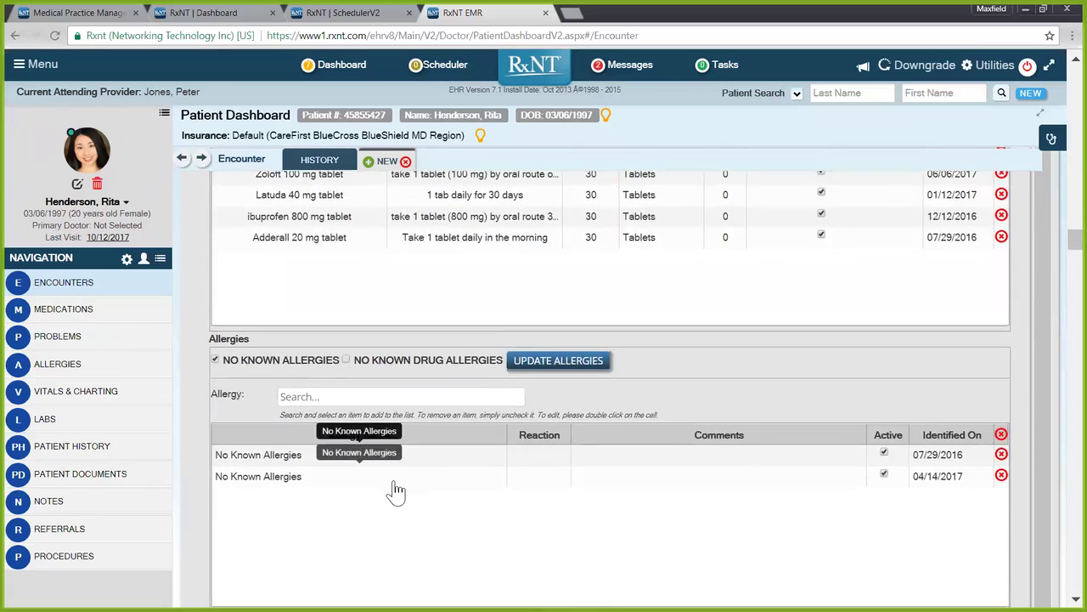
scroll(399, 492, "down", 3)
scroll(398, 457, "down", 2)
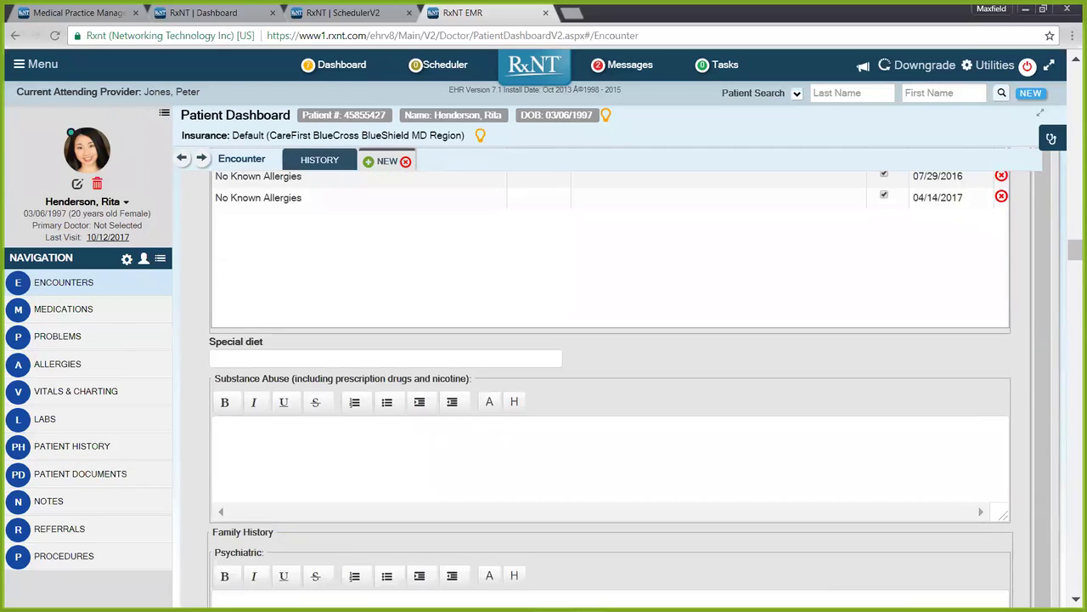
scroll(455, 447, "down", 2)
scroll(466, 459, "down", 2)
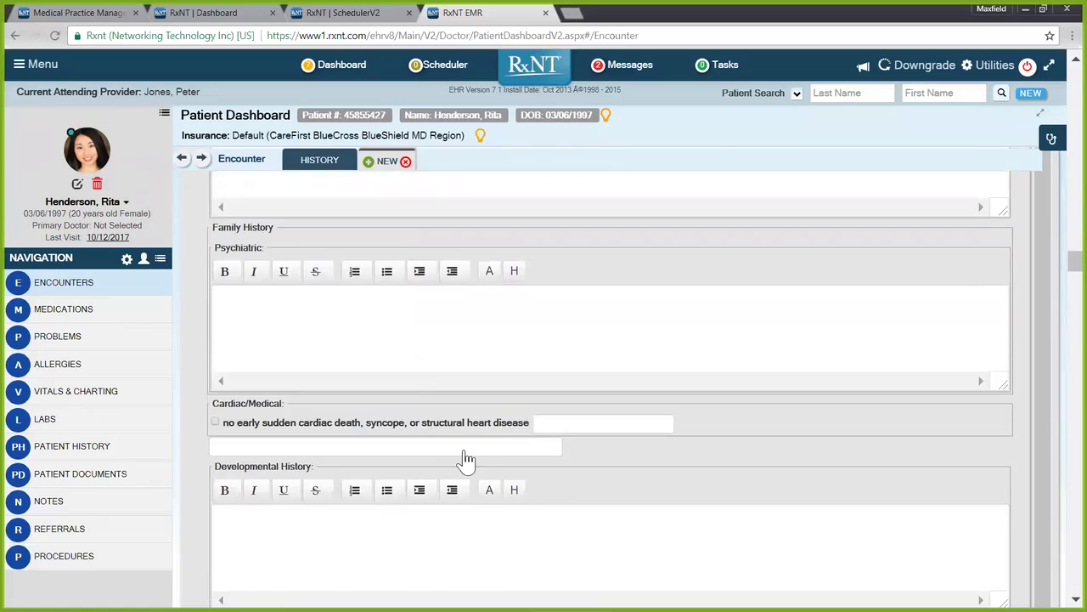
scroll(466, 459, "down", 4)
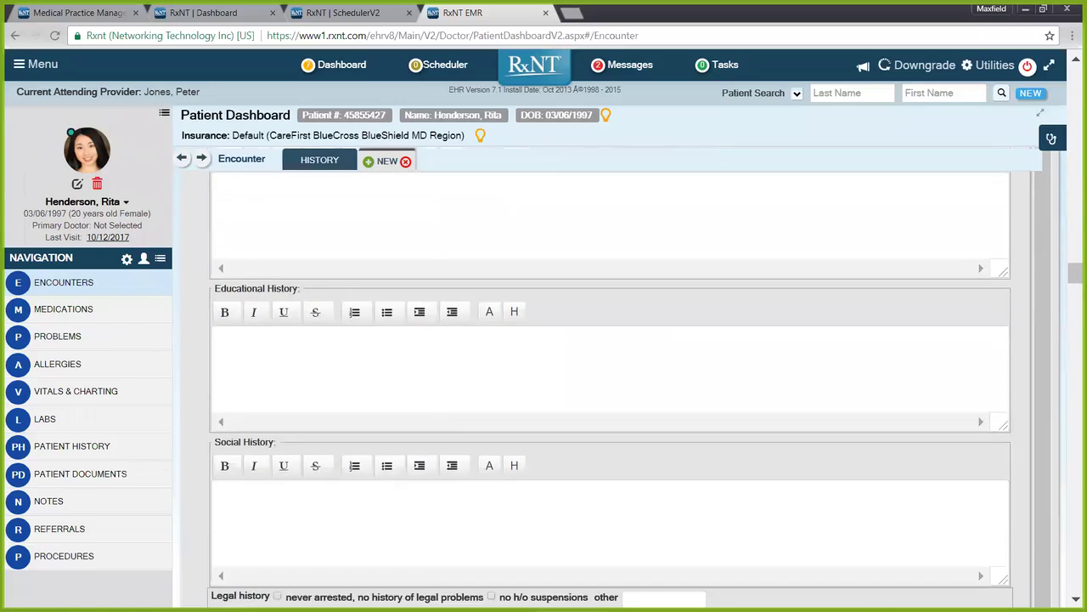
scroll(469, 451, "down", 5)
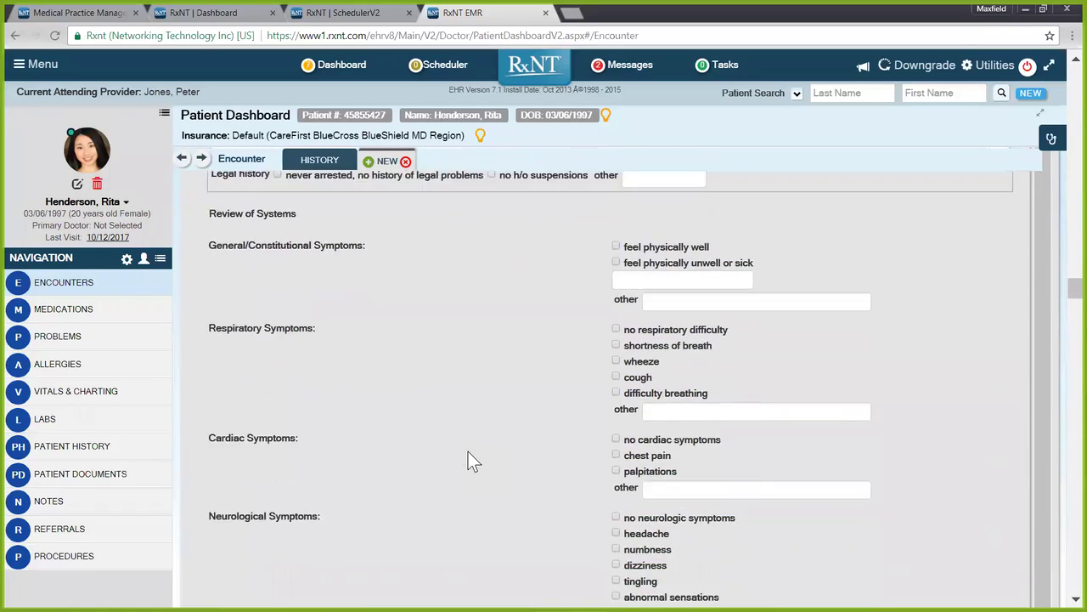
scroll(468, 452, "down", 1)
scroll(469, 451, "down", 3)
scroll(469, 451, "down", 7)
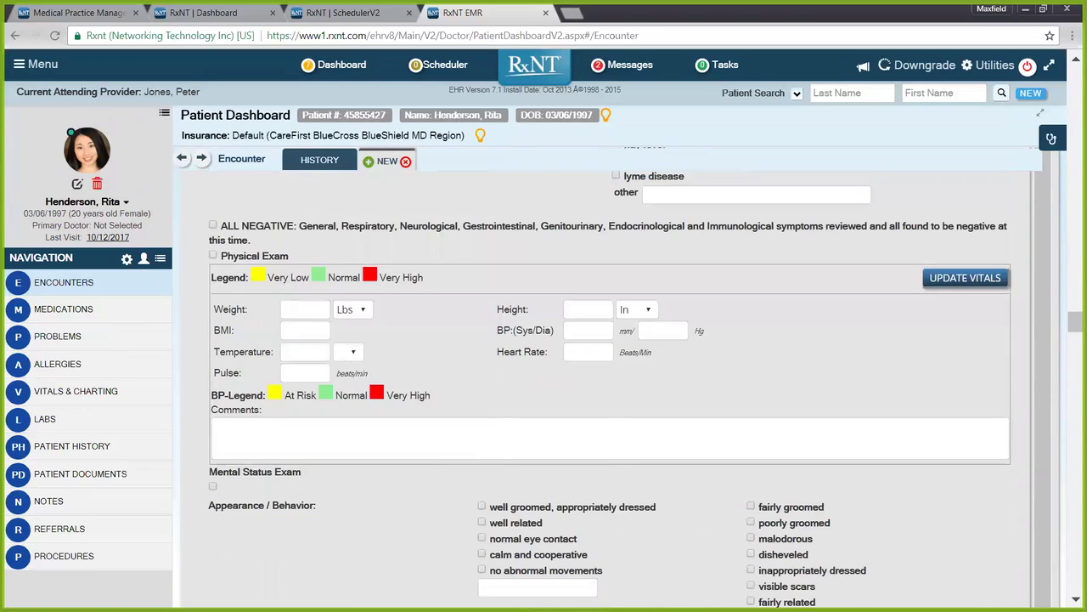
scroll(405, 368, "down", 6)
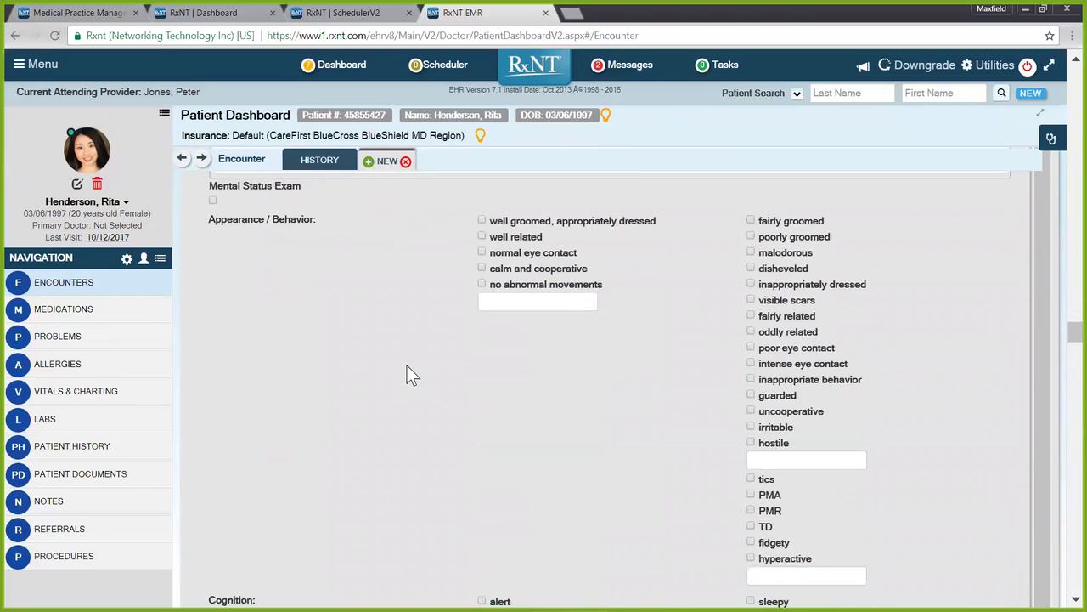
scroll(408, 367, "down", 10)
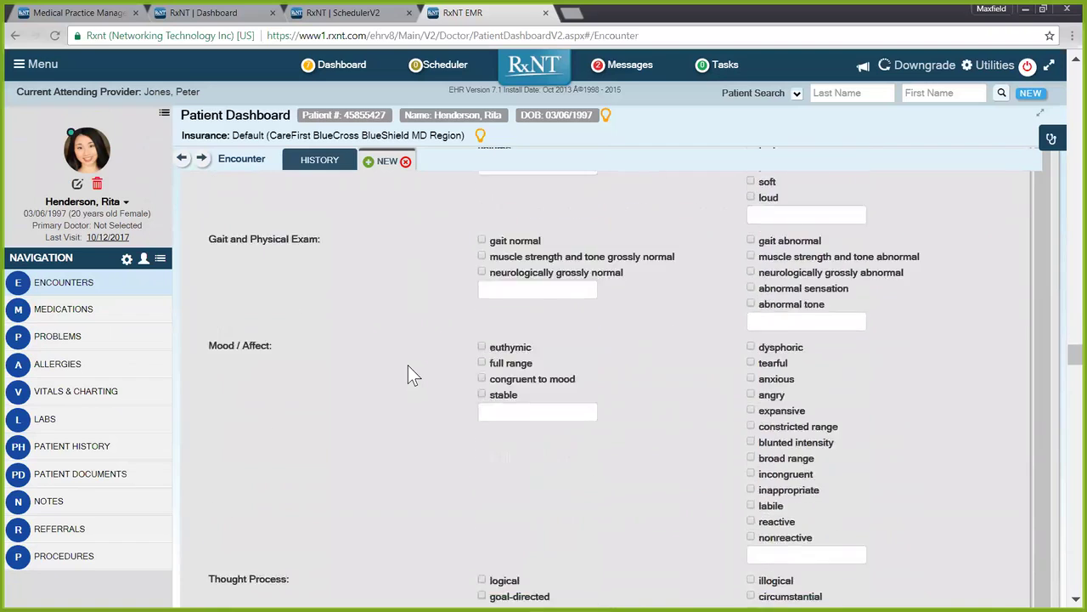
scroll(411, 374, "down", 3)
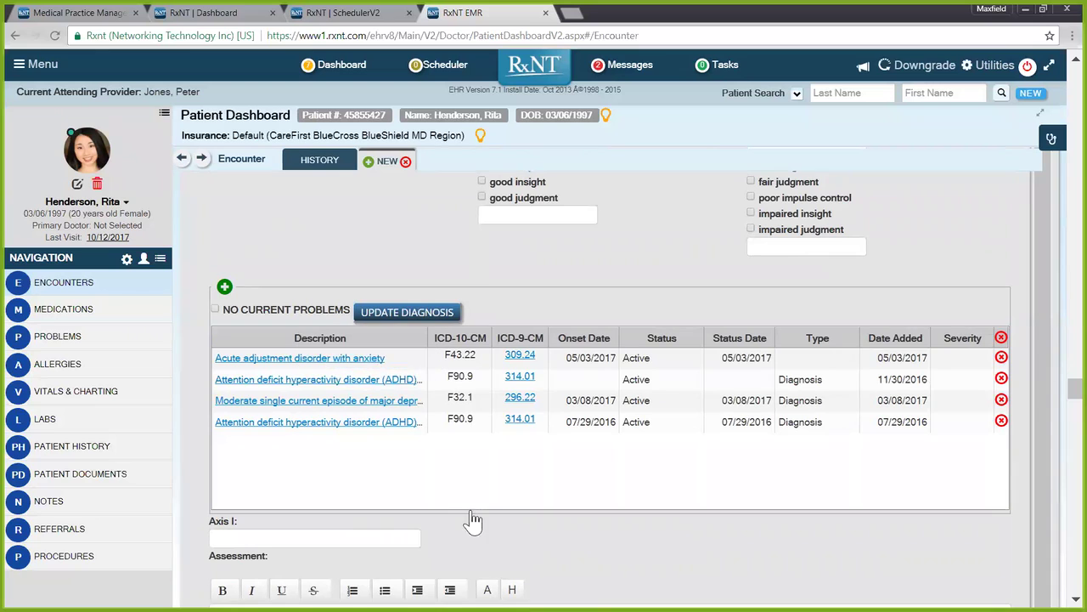
left_click(226, 288)
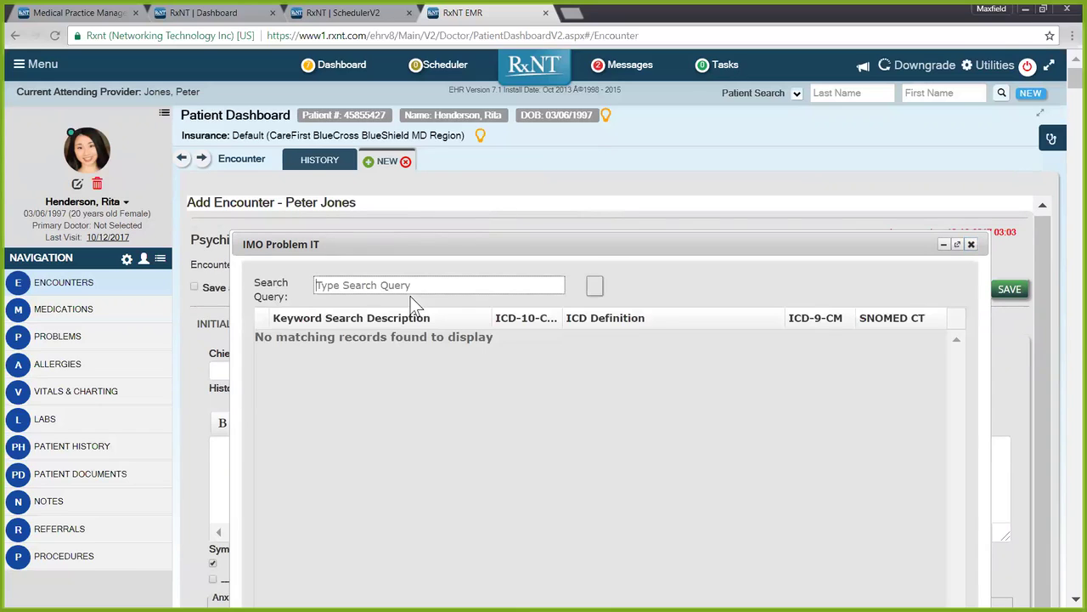
type("an")
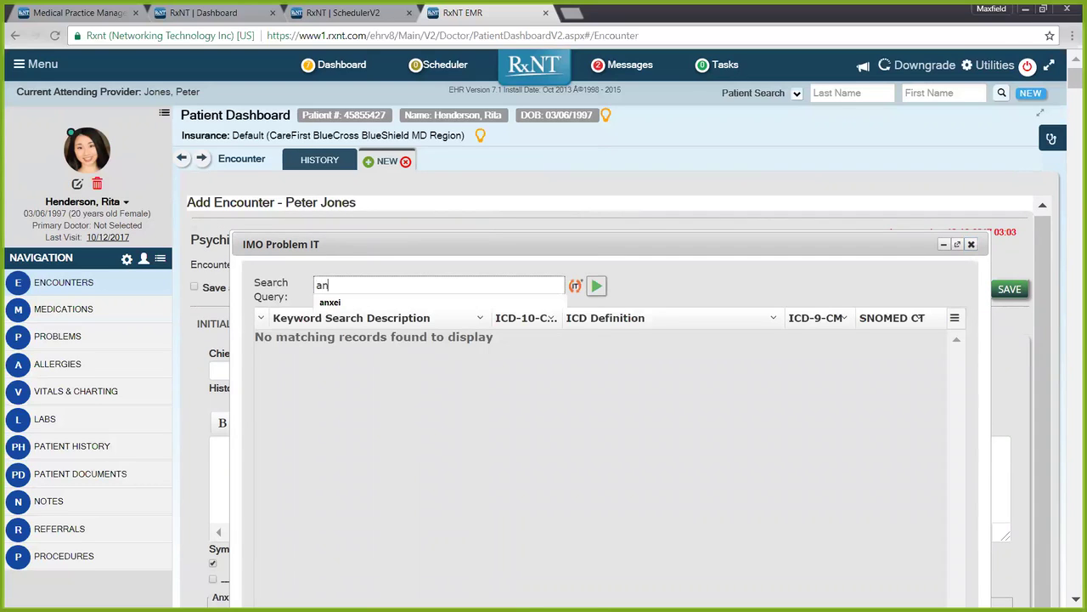
type("xei")
key("Return")
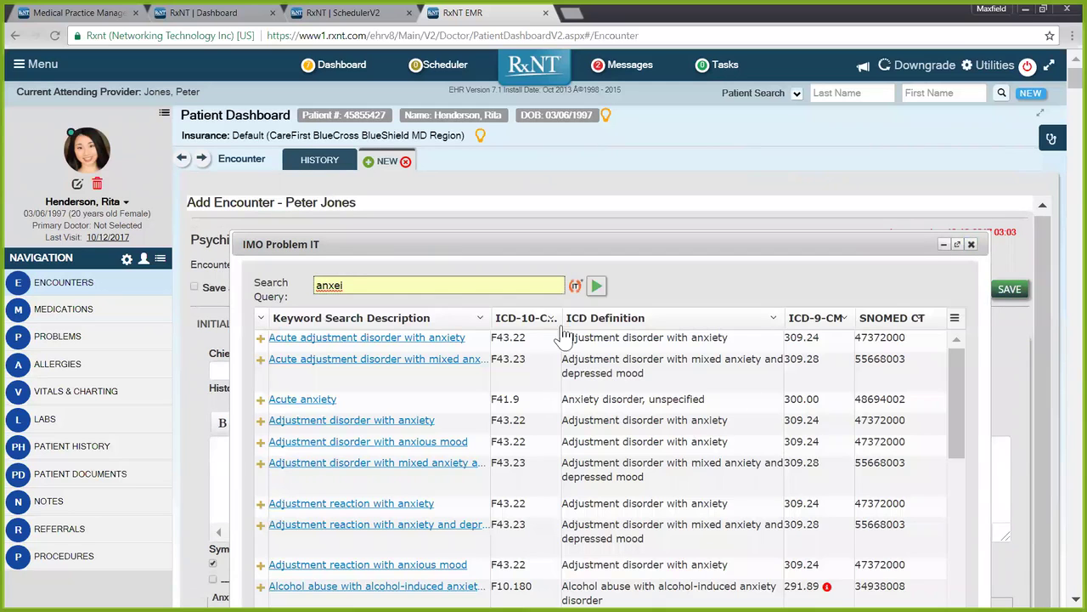
scroll(684, 437, "down", 1)
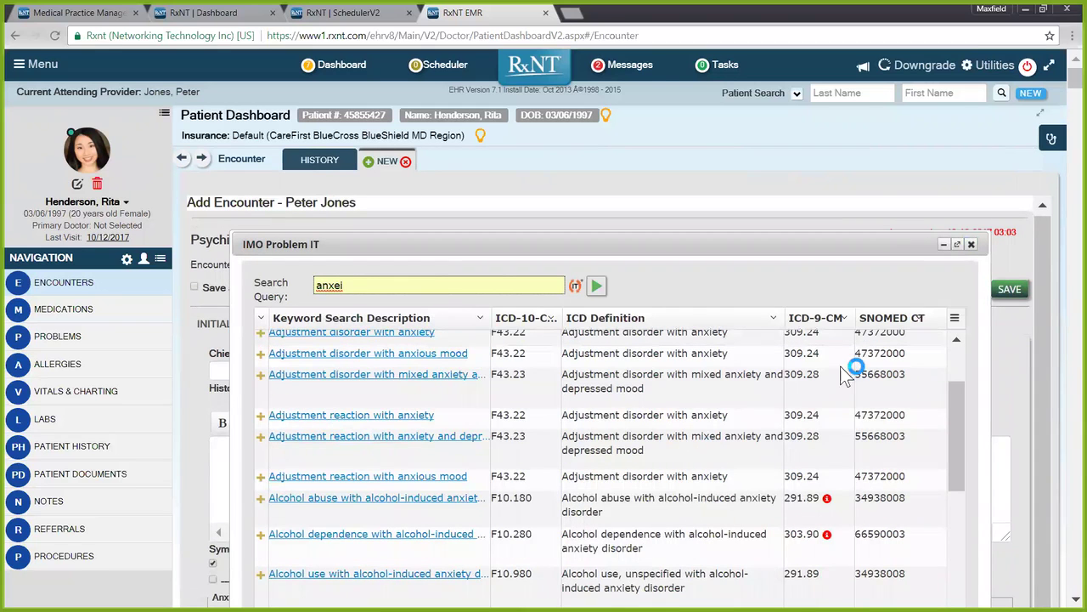
left_click(970, 244)
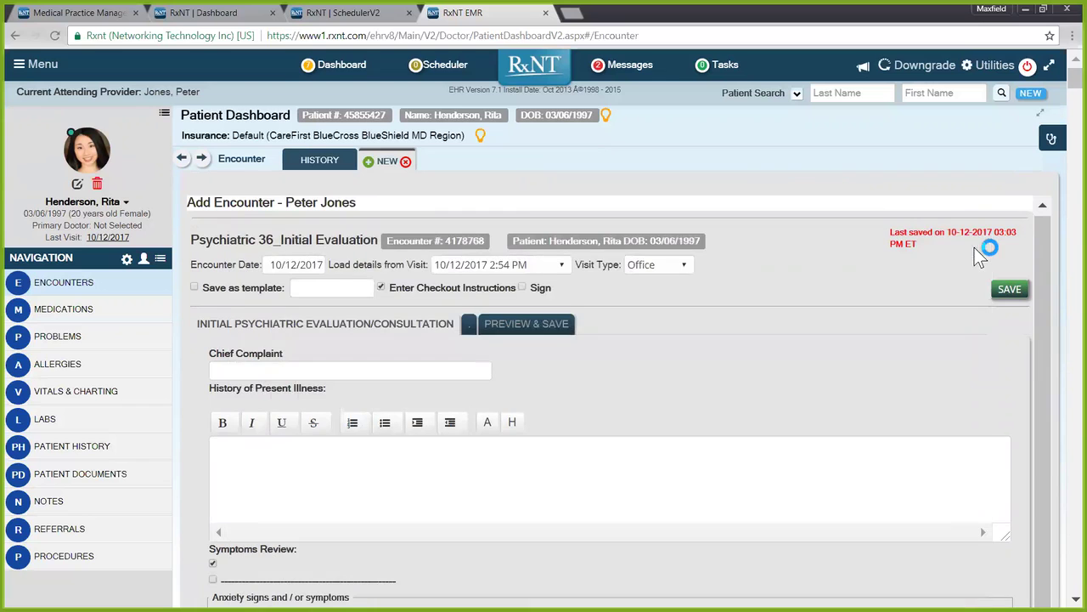
Step: Preview the completed psychiatric evaluation report, then close the new encounter tab
scroll(649, 502, "down", 5)
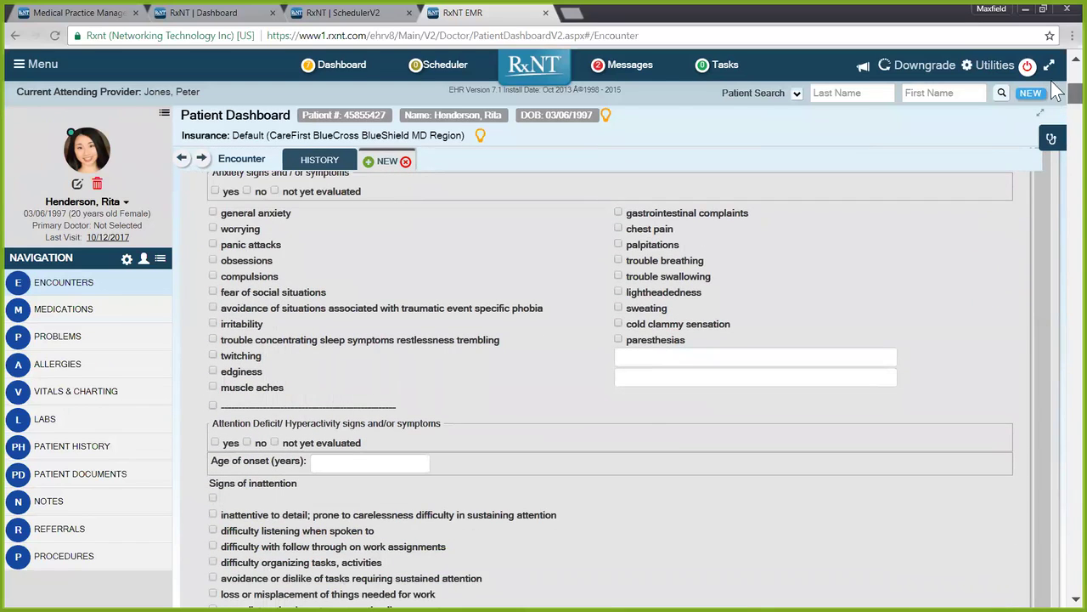
scroll(805, 249, "up", 5)
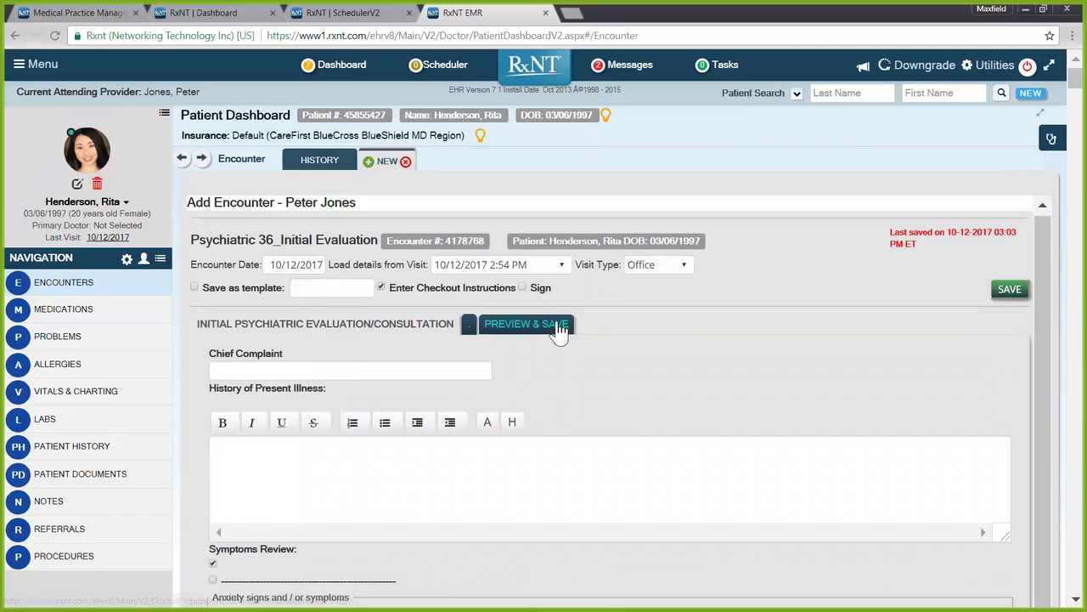
left_click(557, 324)
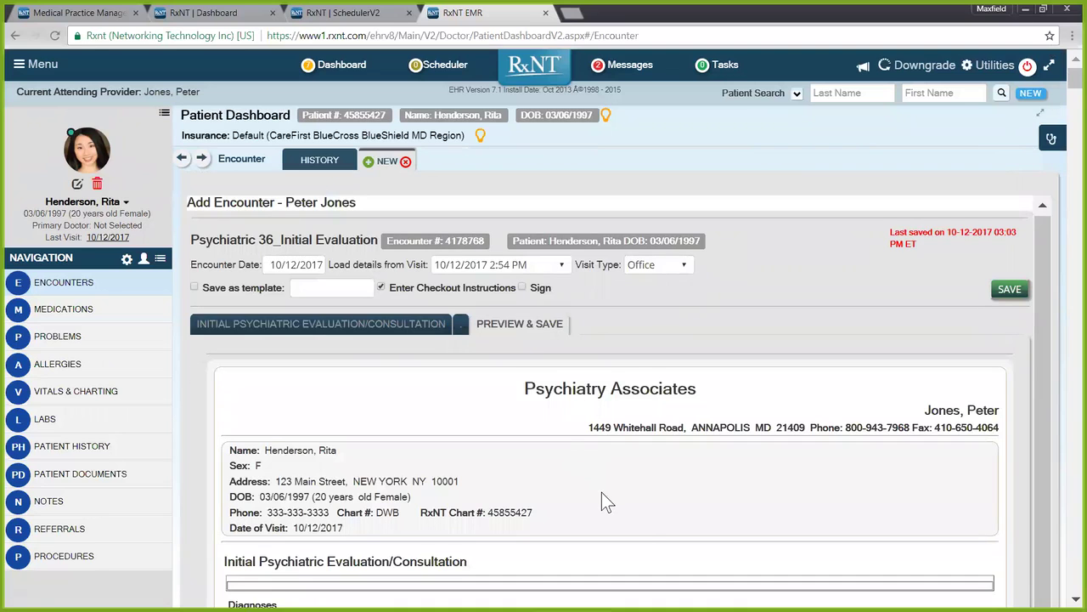
scroll(603, 497, "down", 3)
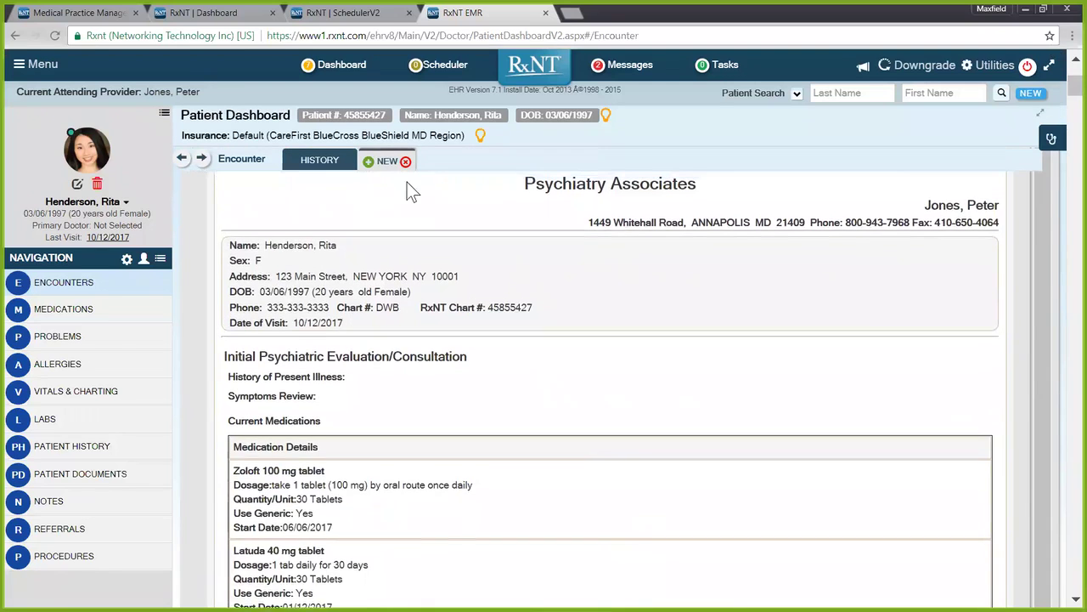
scroll(407, 182, "up", 3)
left_click(405, 163)
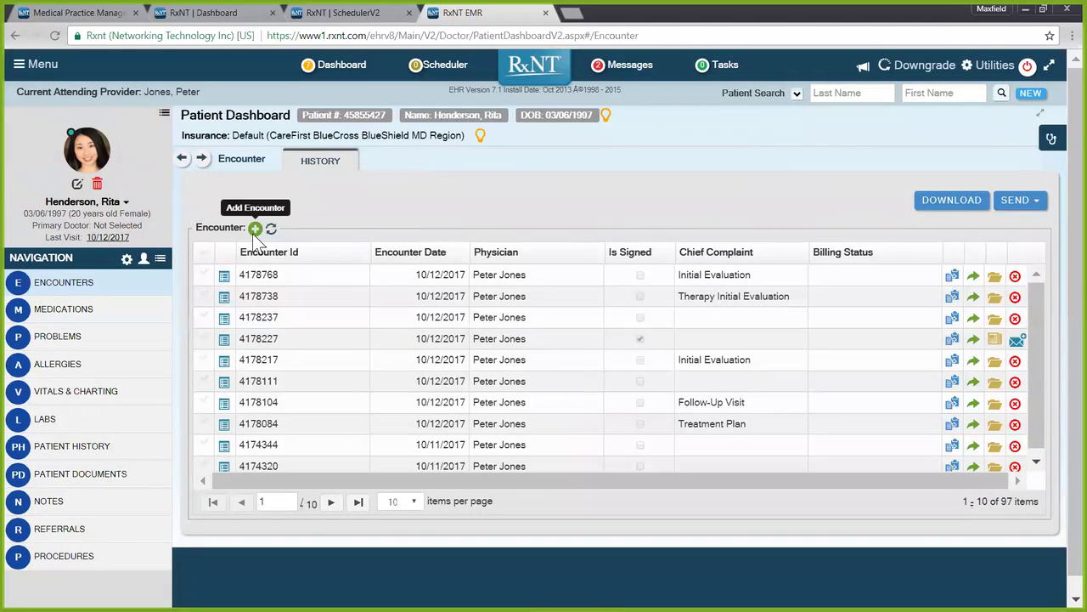
Step: Start a new encounter for the patient on the Basic Note wPreview form
left_click(255, 228)
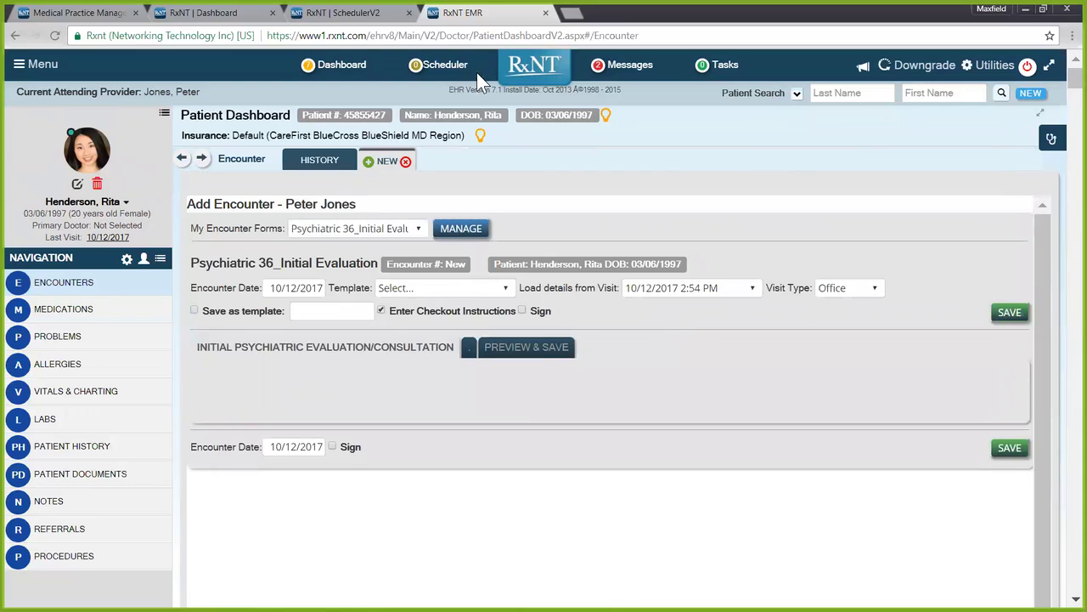
left_click(367, 228)
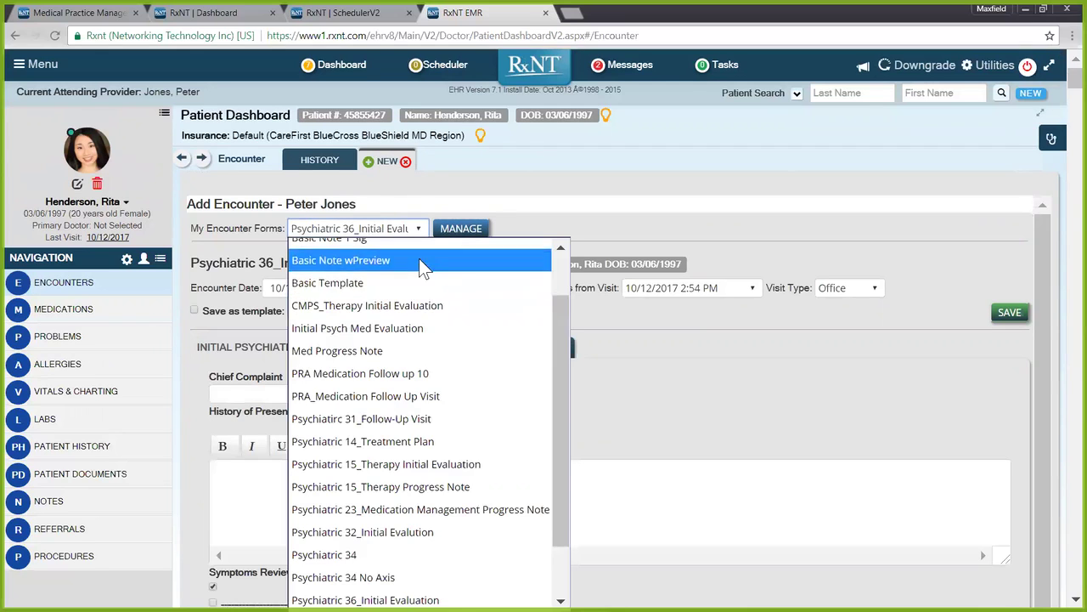
scroll(412, 256, "up", 1)
left_click(367, 321)
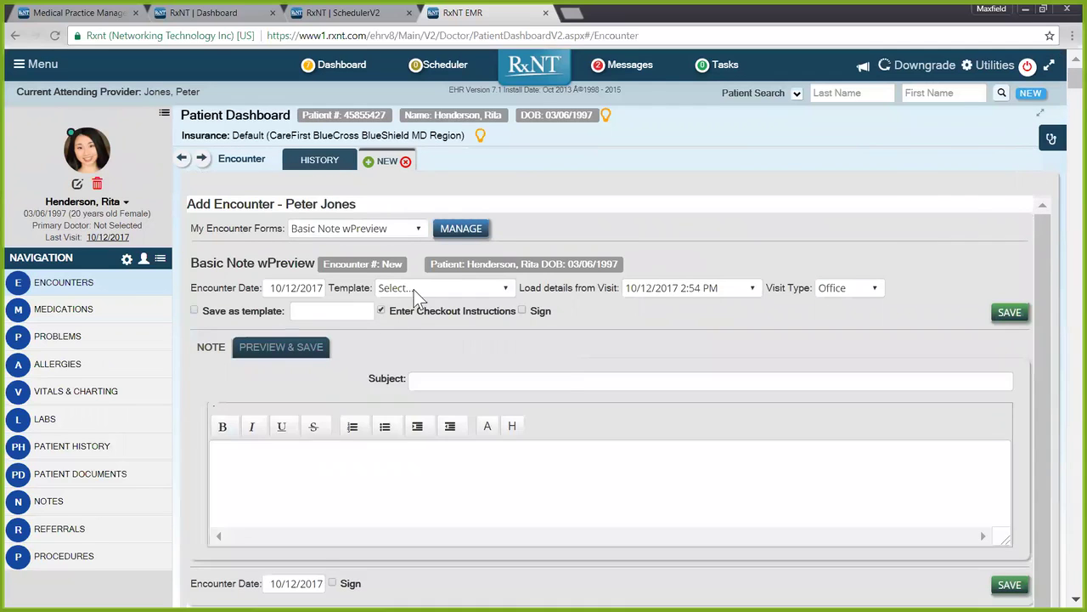
left_click(414, 290)
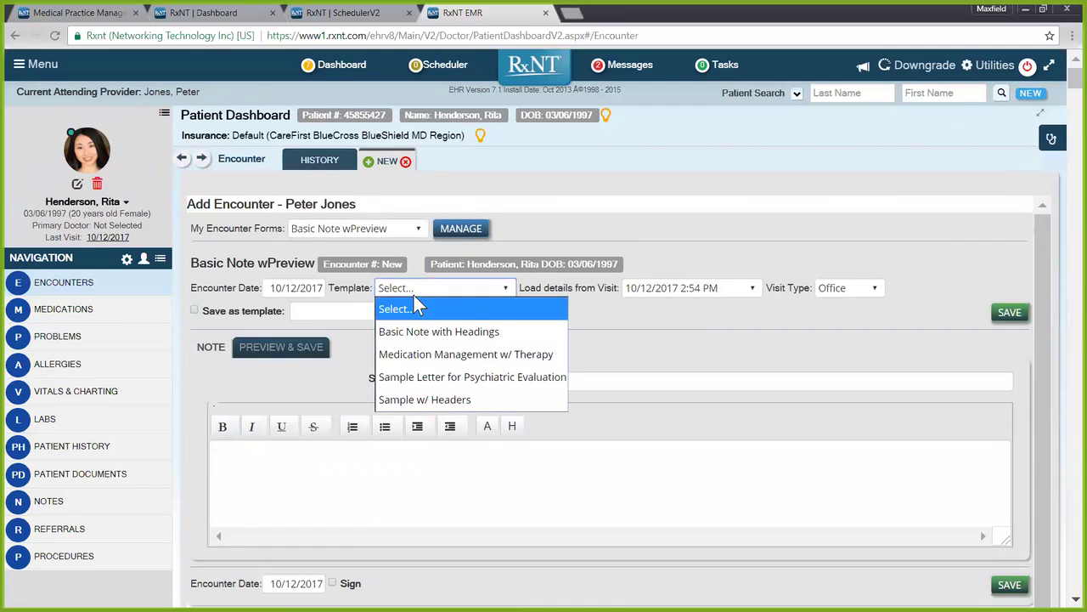
Step: Apply the Sample Letter for Psychiatric Evaluation template and close the SchedulerV2 browser tab
left_click(446, 379)
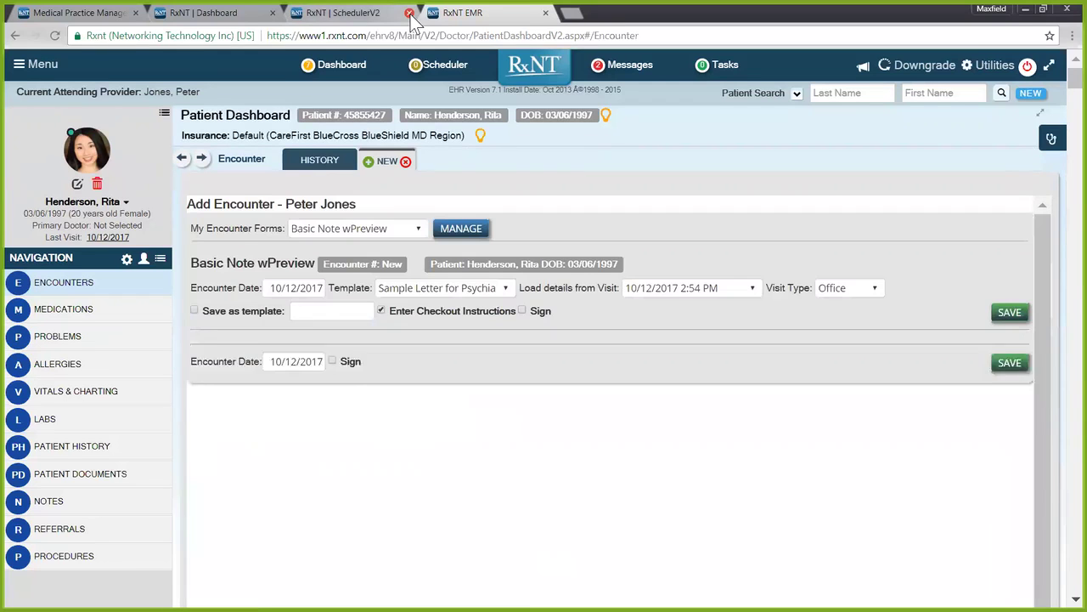
left_click(410, 13)
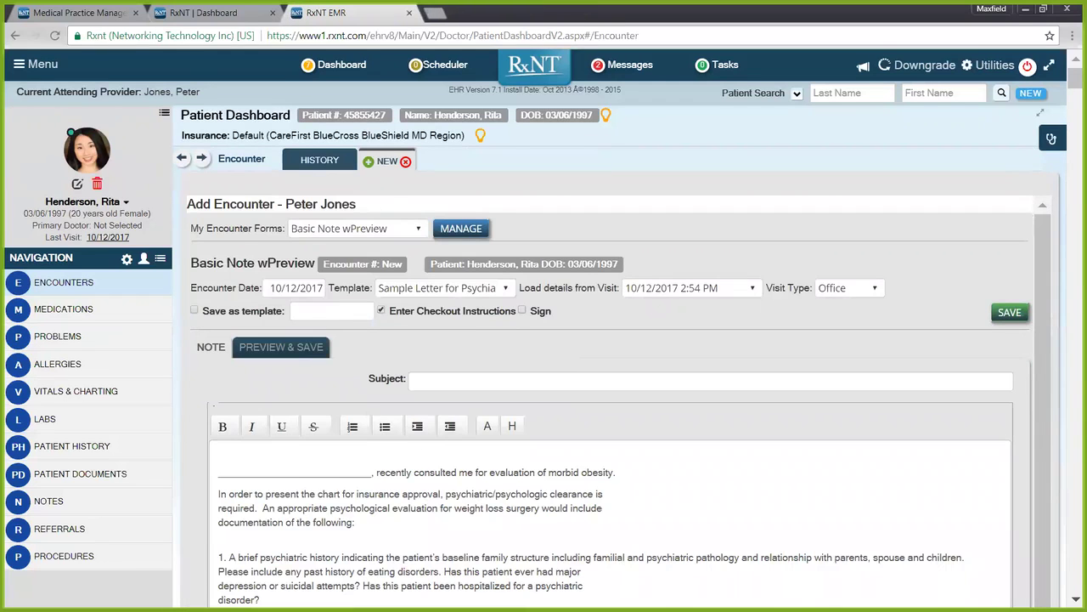
scroll(612, 382, "down", 3)
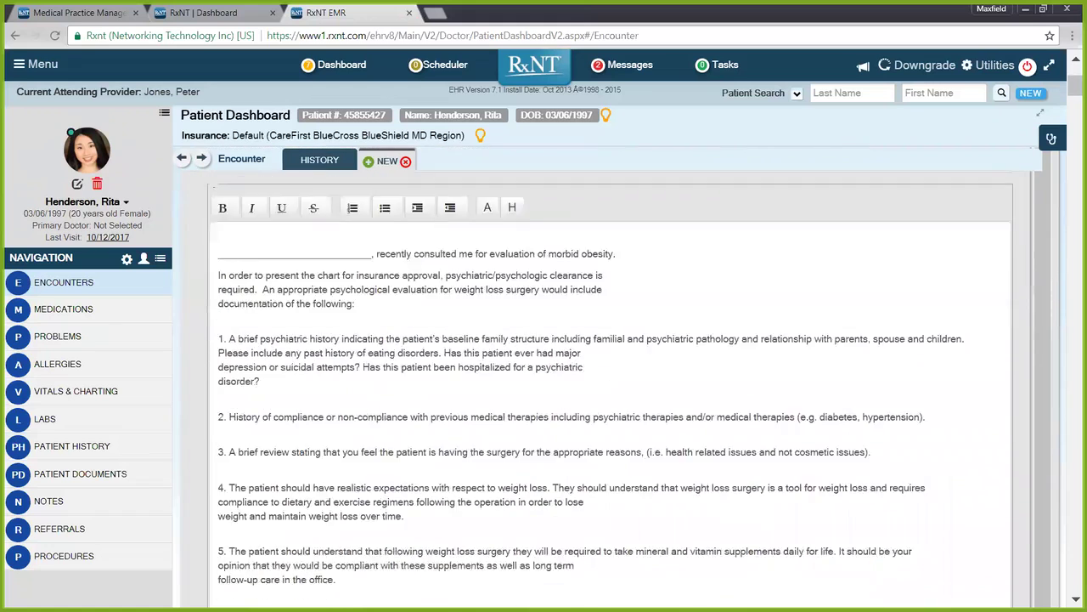
scroll(612, 382, "down", 1)
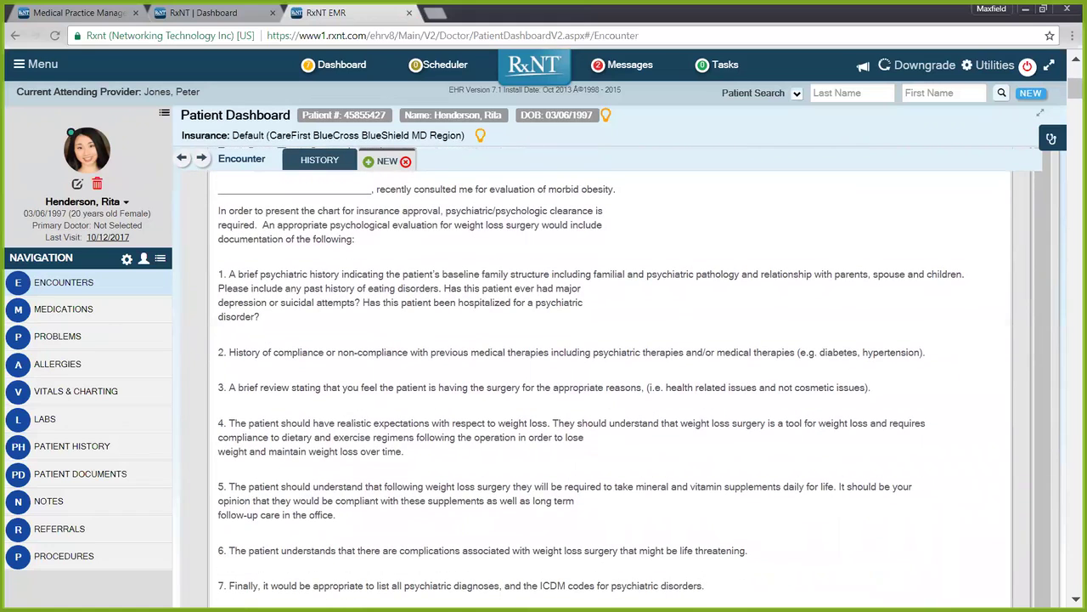
Step: Replace the letter's opening blank line with the patient's full name
left_click_drag(371, 188, 223, 189)
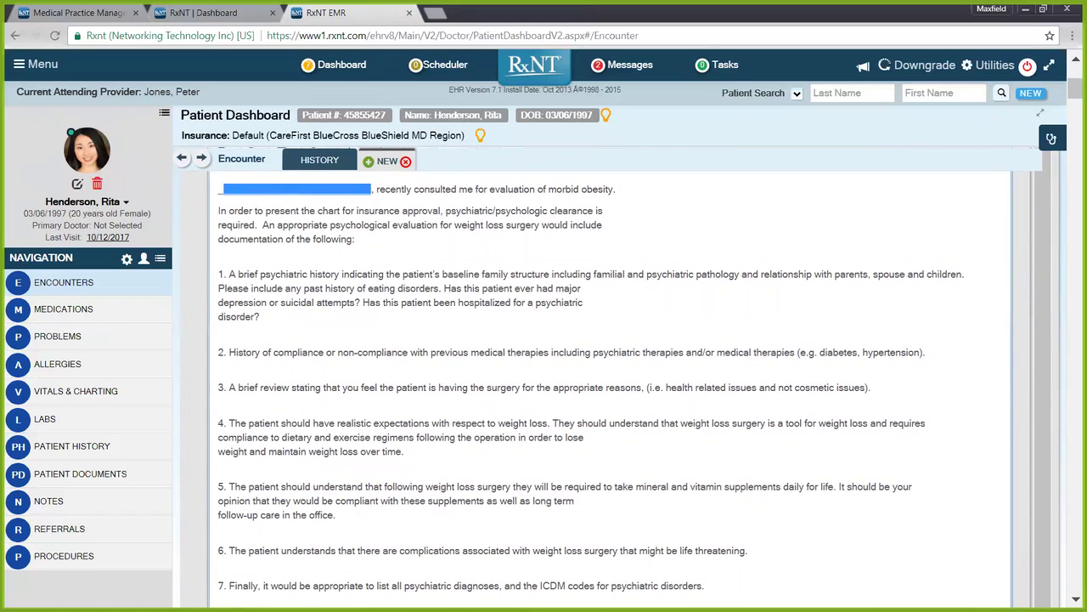
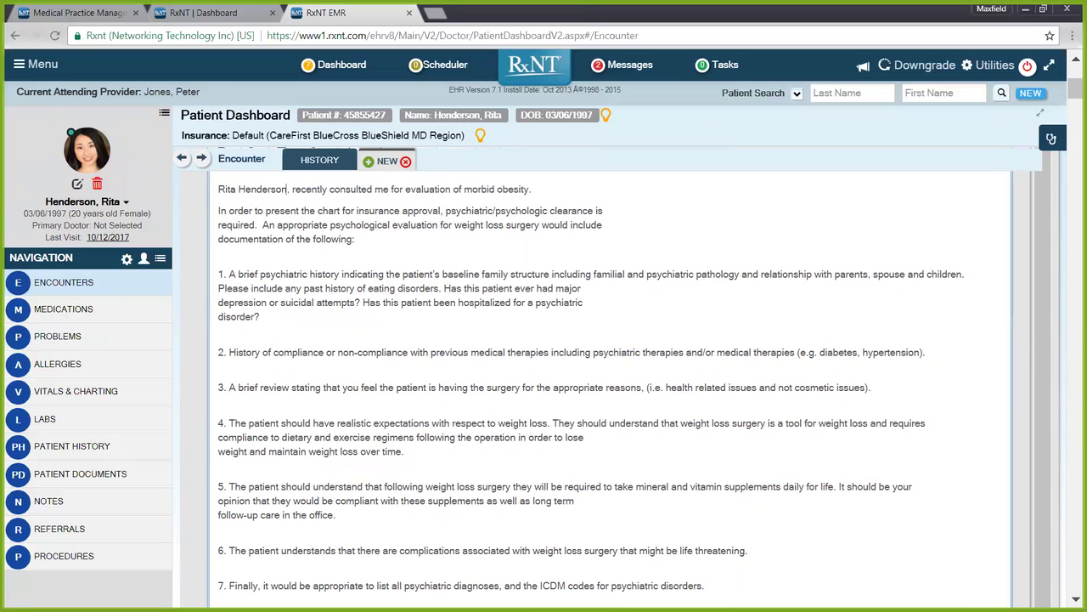
scroll(612, 382, "up", 3)
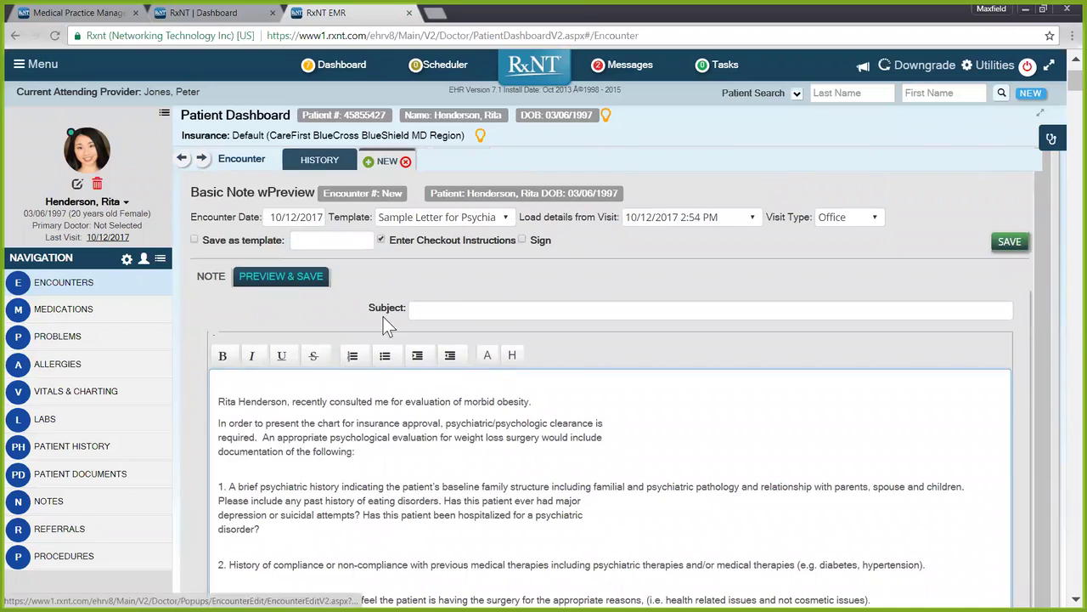
Step: Preview the finished letter on PREVIEW & SAVE, then close the new encounter
left_click(265, 285)
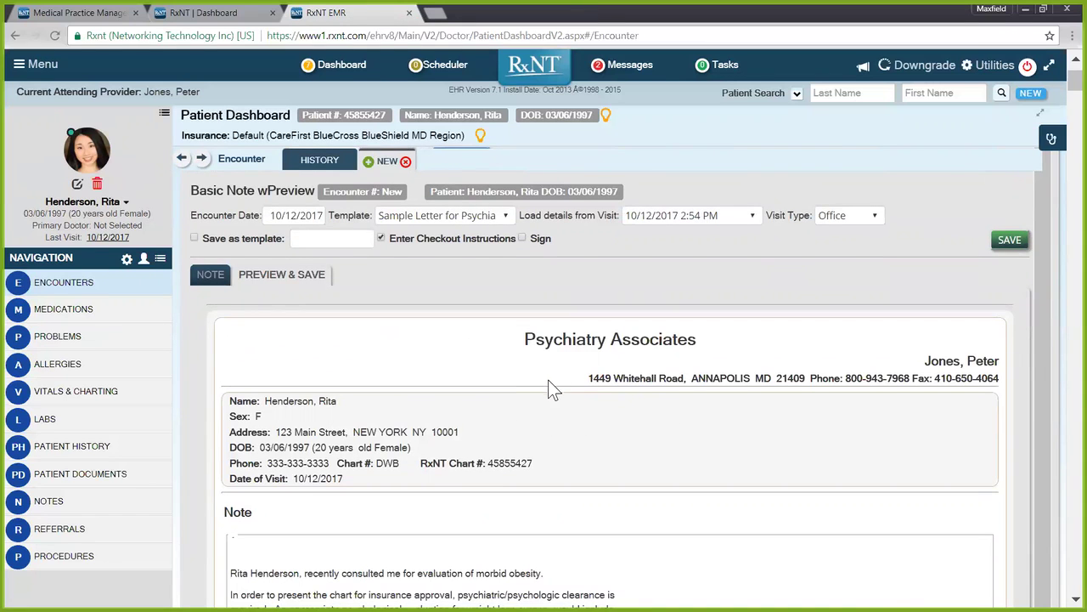
scroll(560, 416, "down", 3)
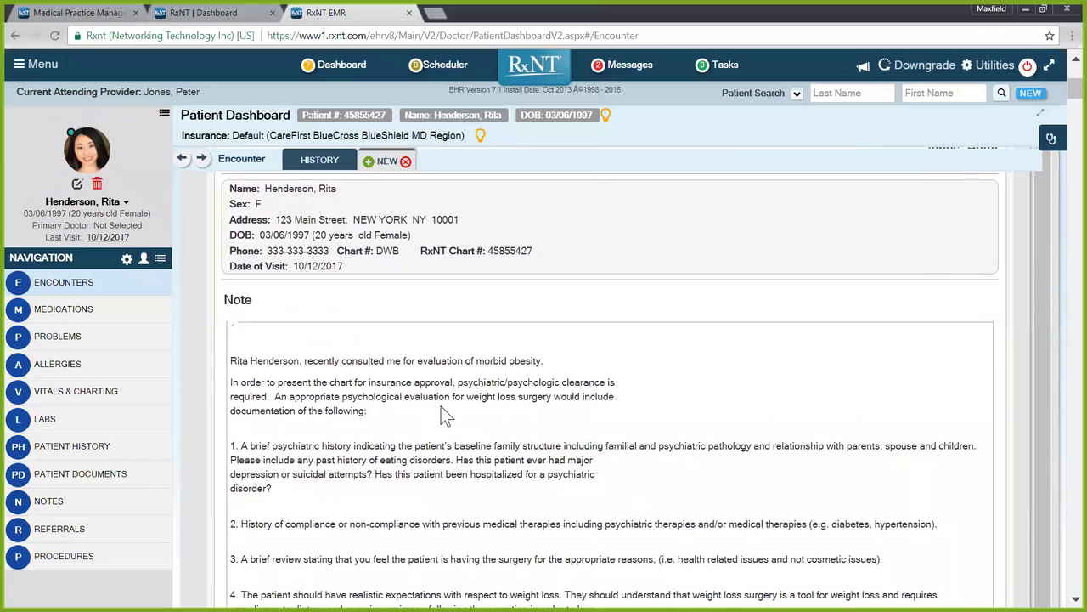
scroll(610, 383, "down", 2)
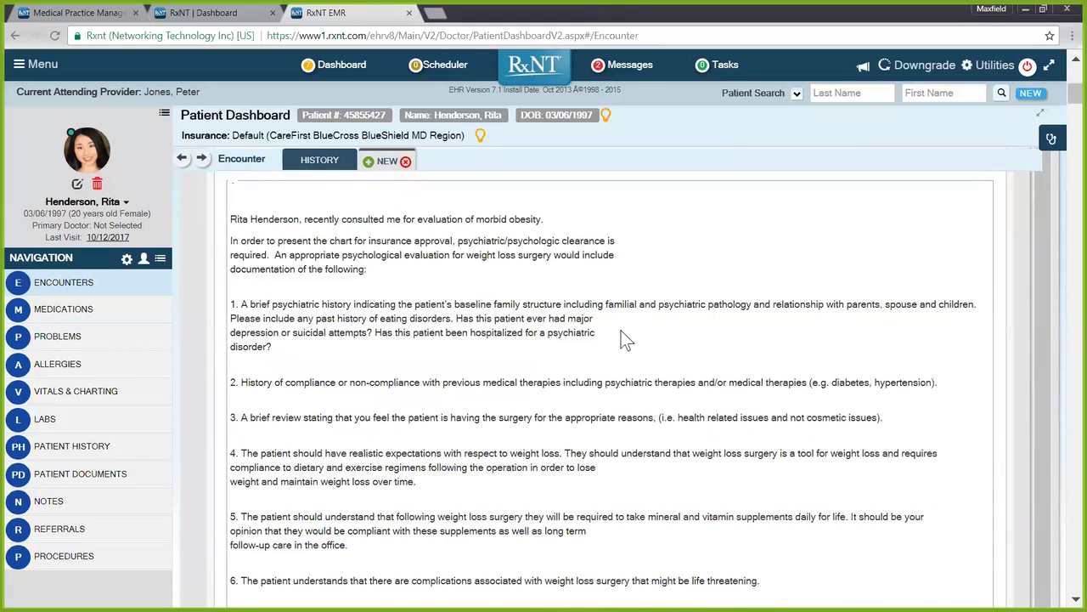
scroll(660, 399, "down", 3)
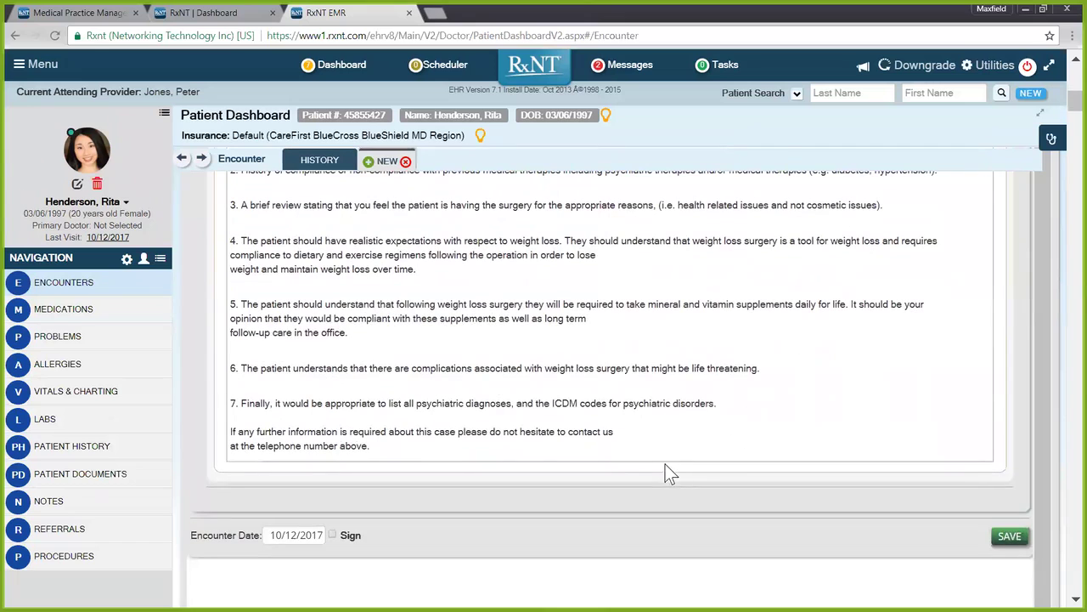
scroll(663, 463, "up", 5)
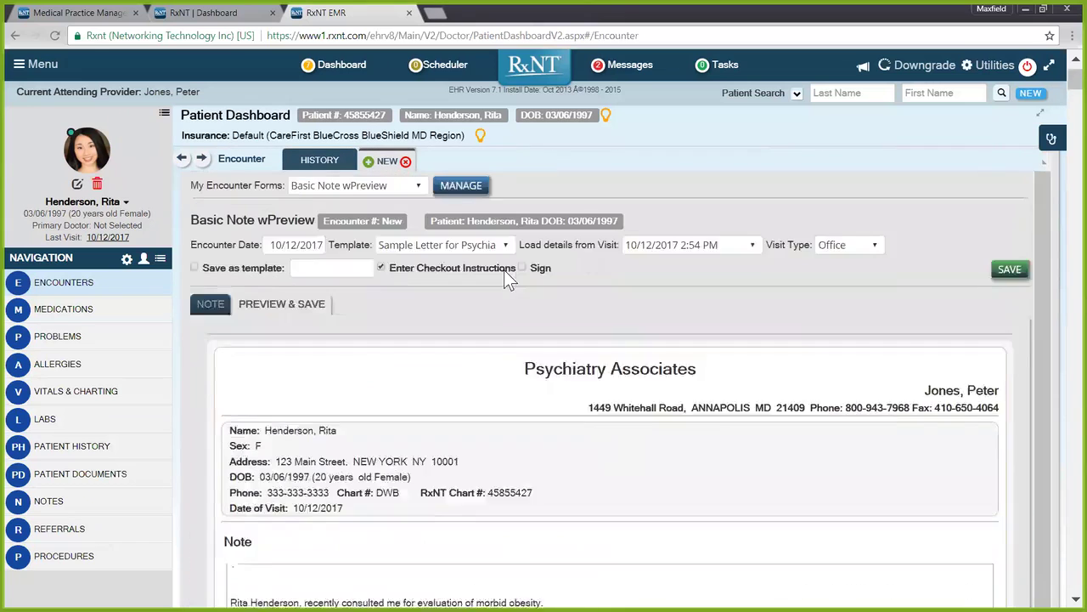
left_click(406, 161)
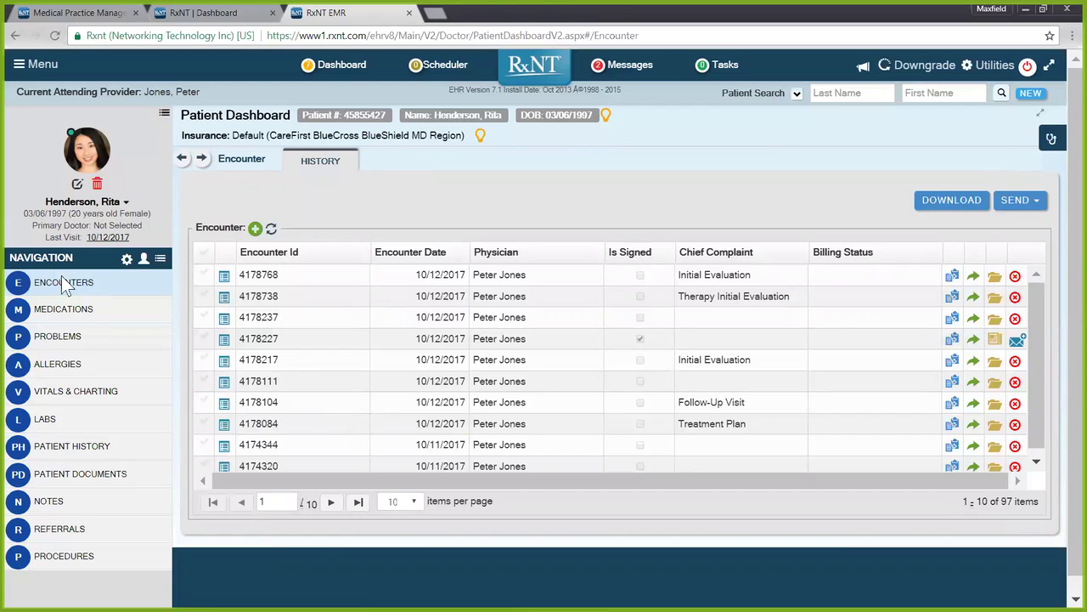
Step: Open the patient's medications and run a Write Rx drug search for 'zolof'
left_click(74, 316)
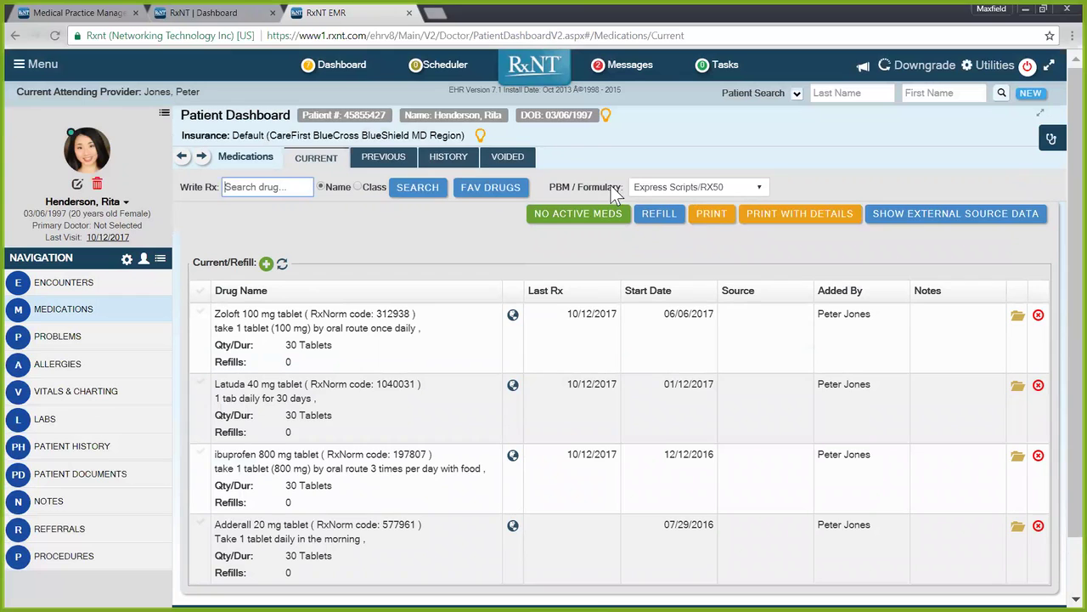
left_click_drag(629, 185, 608, 187)
left_click(605, 175)
left_click(268, 187)
type("zolof")
key("Return")
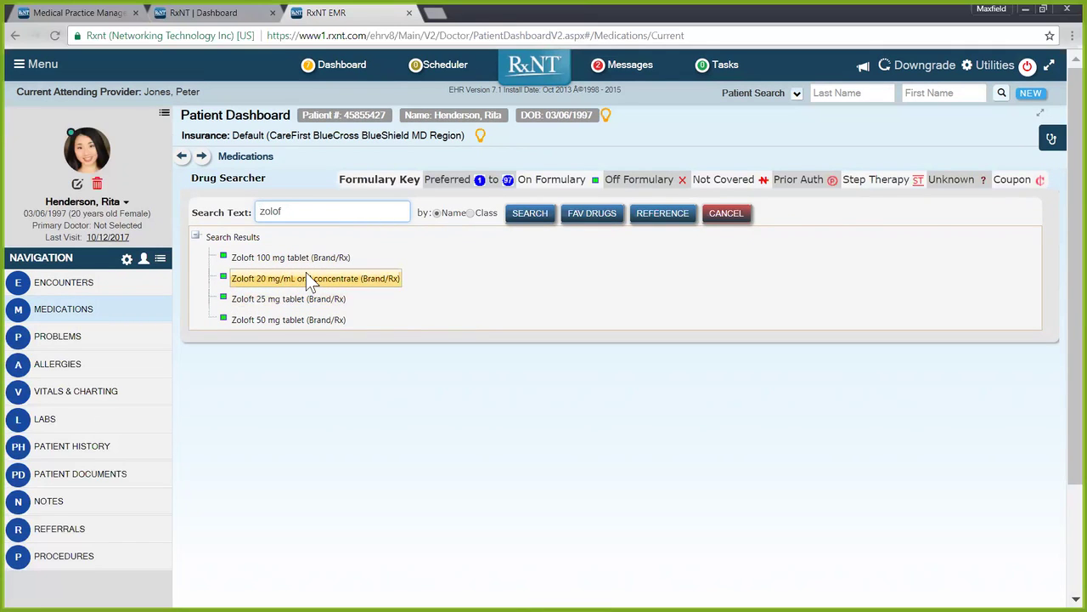
Step: Cancel the drug search and add Altace 10 mg and LEVAQUIN 500 MG from history to current meds
left_click(722, 214)
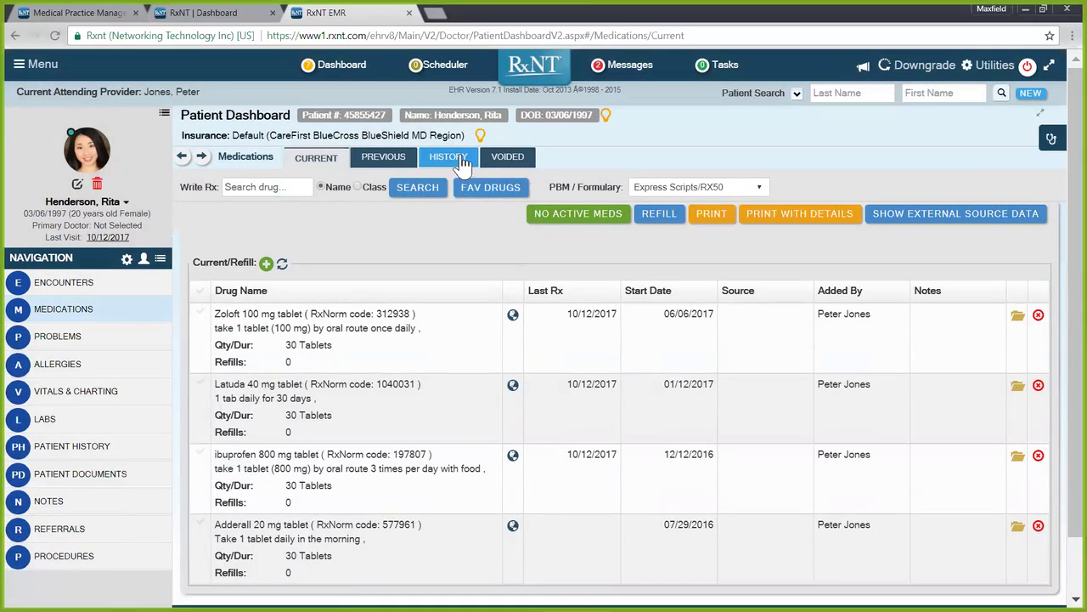
left_click(450, 158)
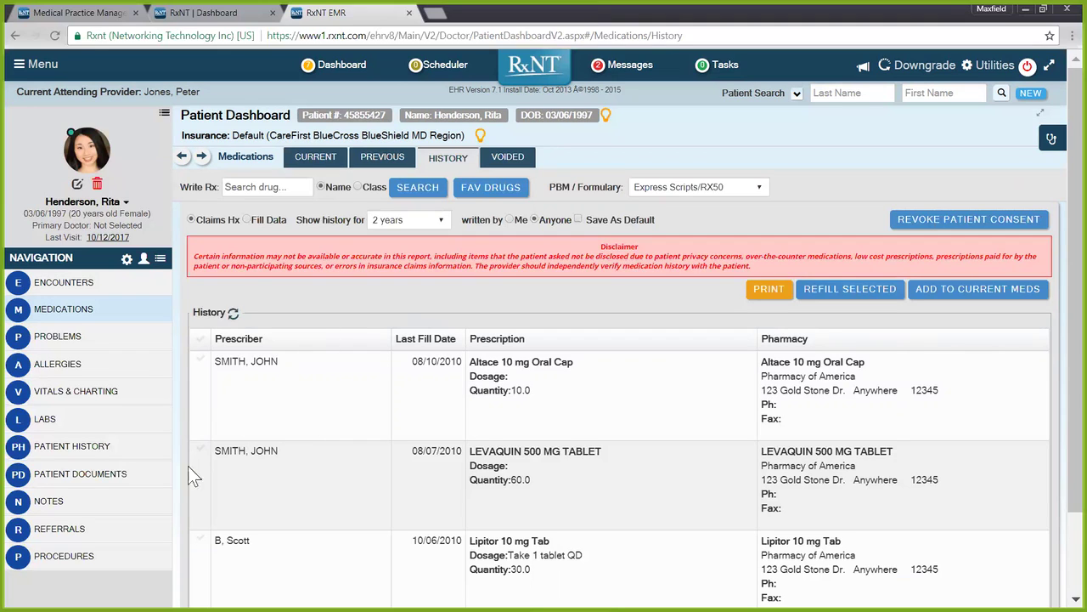
left_click(200, 359)
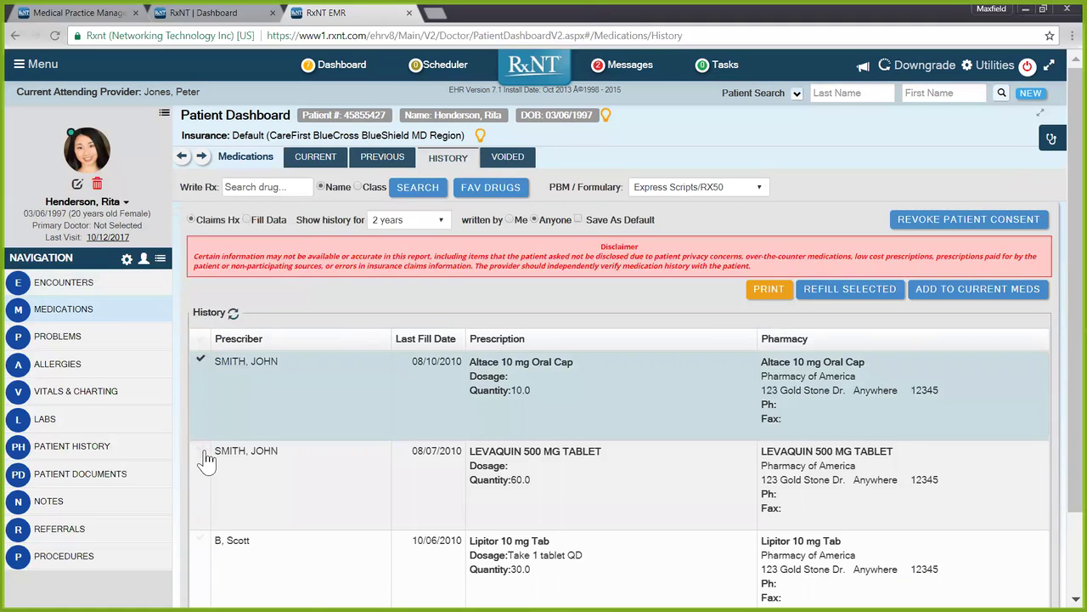
left_click(201, 448)
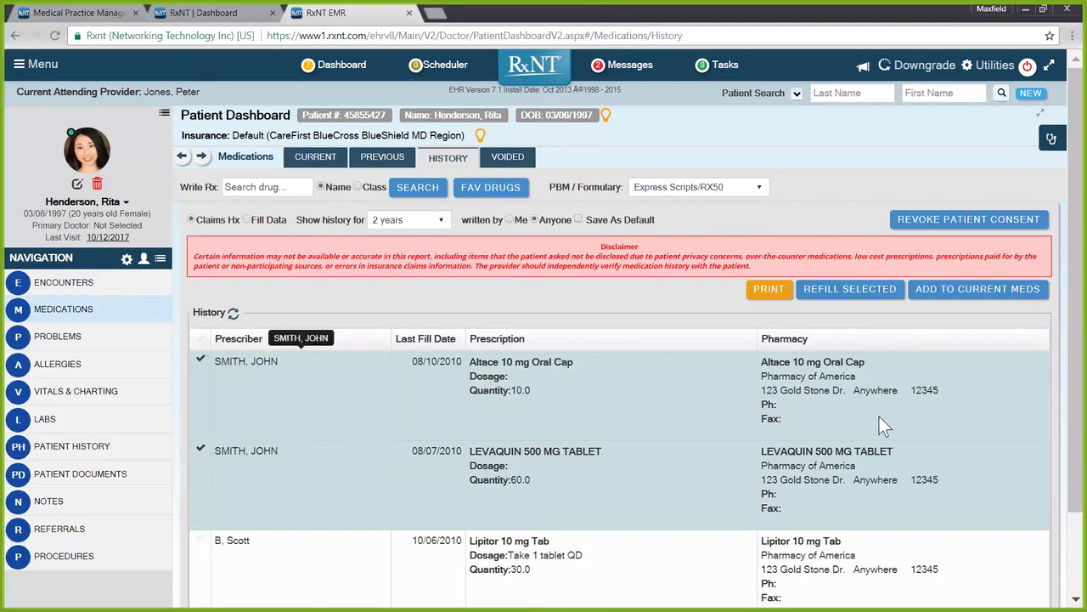
left_click(977, 304)
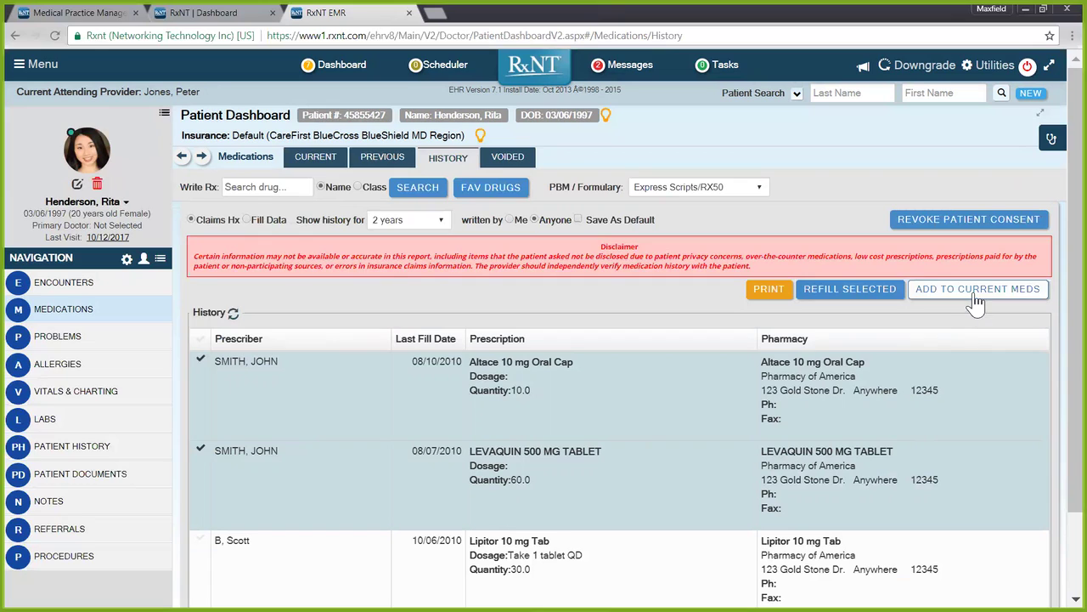